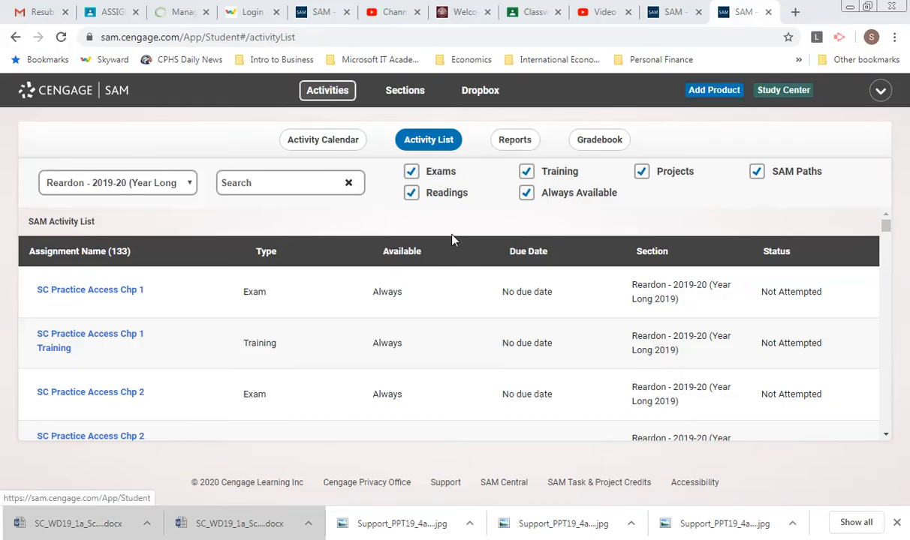
# Step: Filter exams and training out of the activity list and start the SC Project Word Chp 2 Lab 1 assignment
pyautogui.click(411, 173)
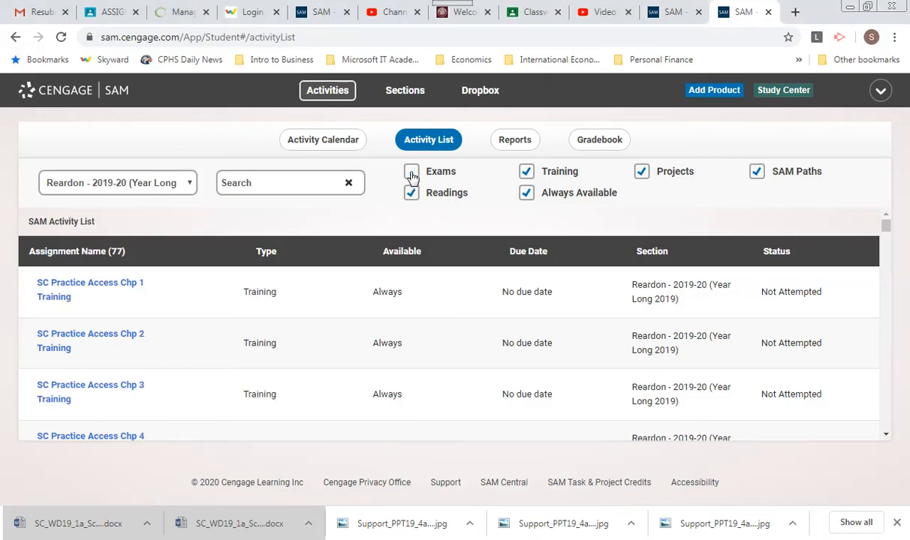
pyautogui.click(526, 173)
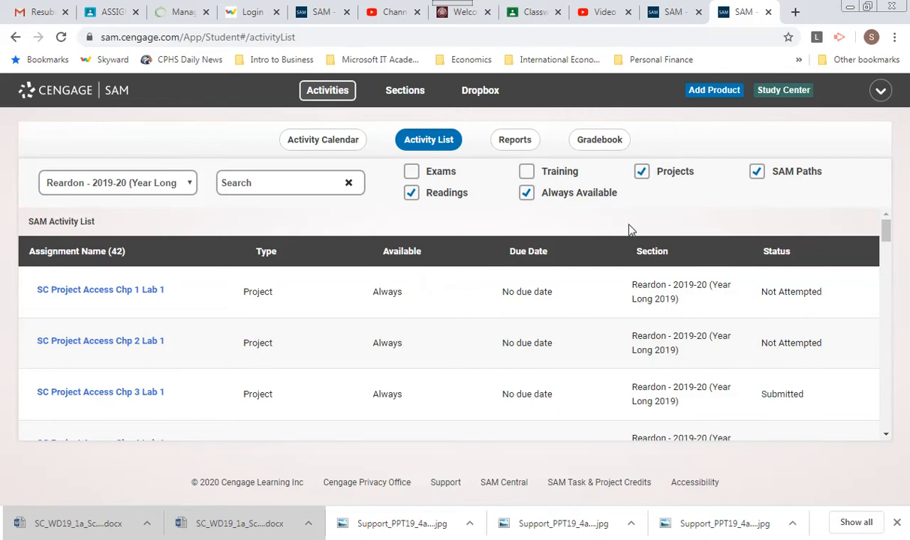
pyautogui.moveTo(887, 229); pyautogui.dragTo(880, 390)
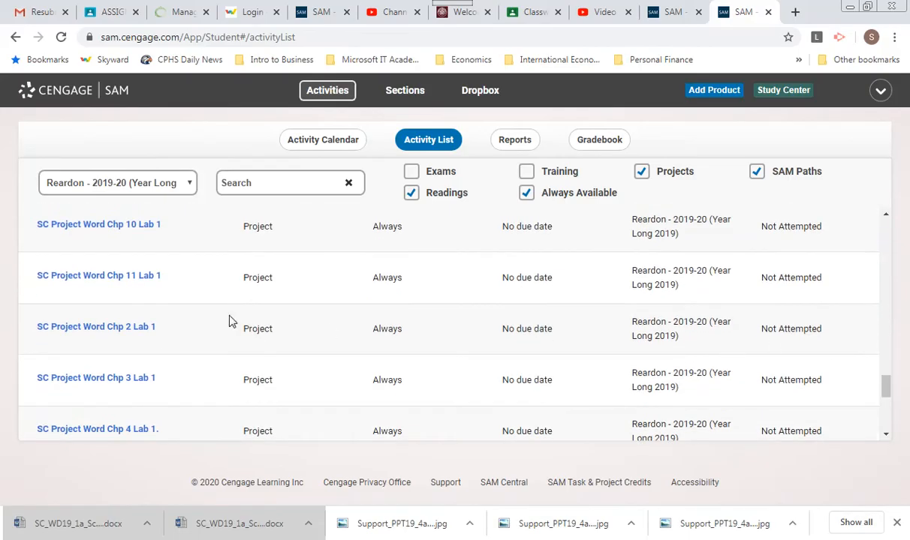
pyautogui.click(113, 331)
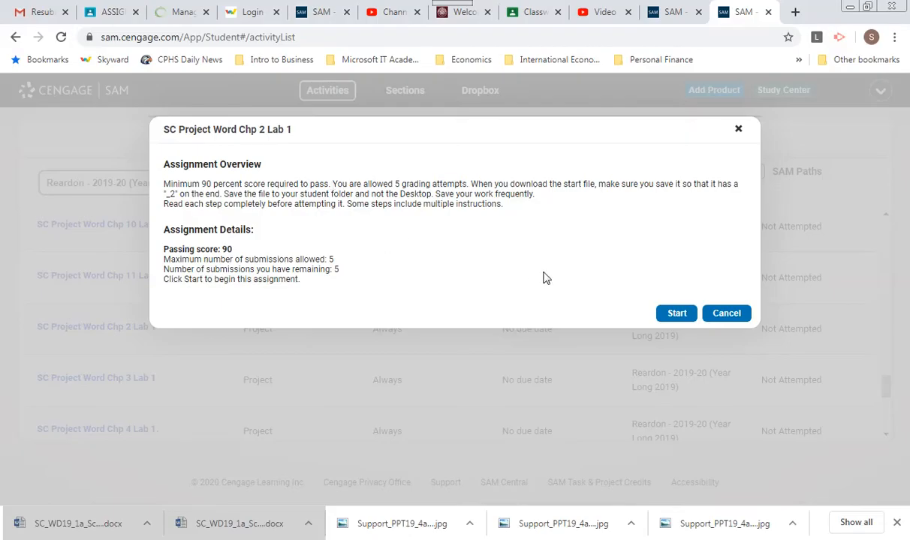
pyautogui.click(673, 318)
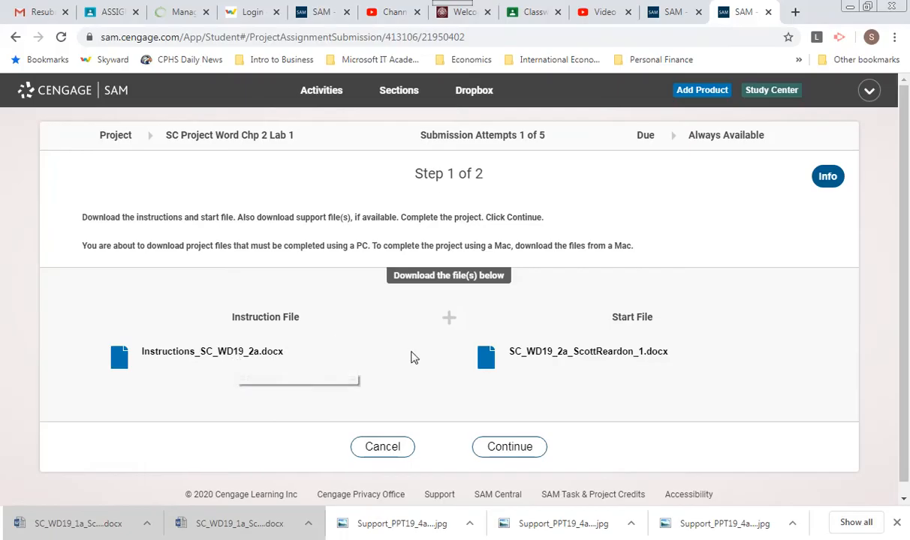
# Step: Download the project's start file, open it in Word and enable editing
pyautogui.click(555, 360)
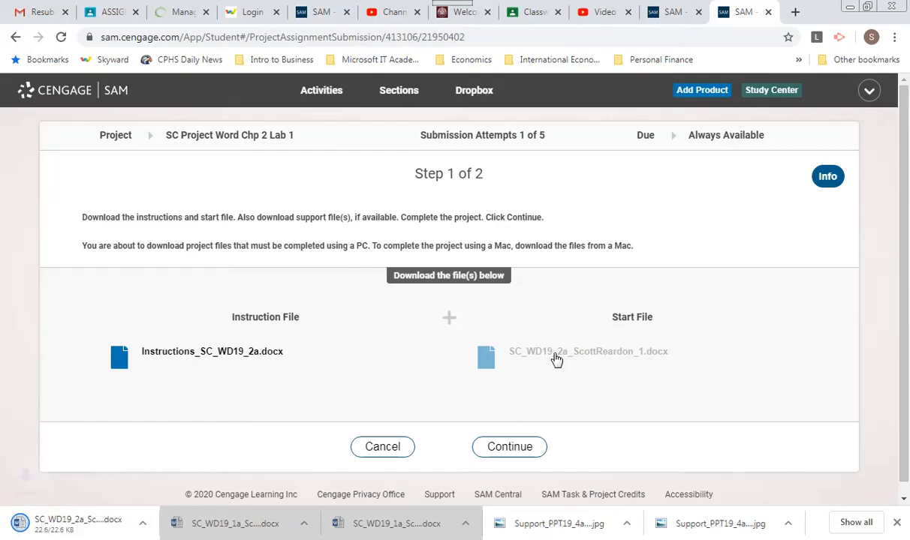
pyautogui.click(90, 528)
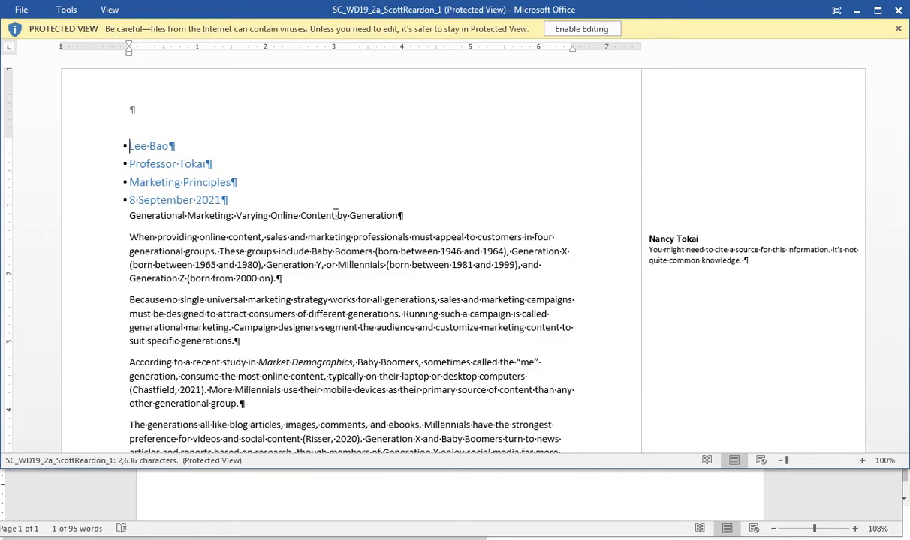
pyautogui.click(578, 33)
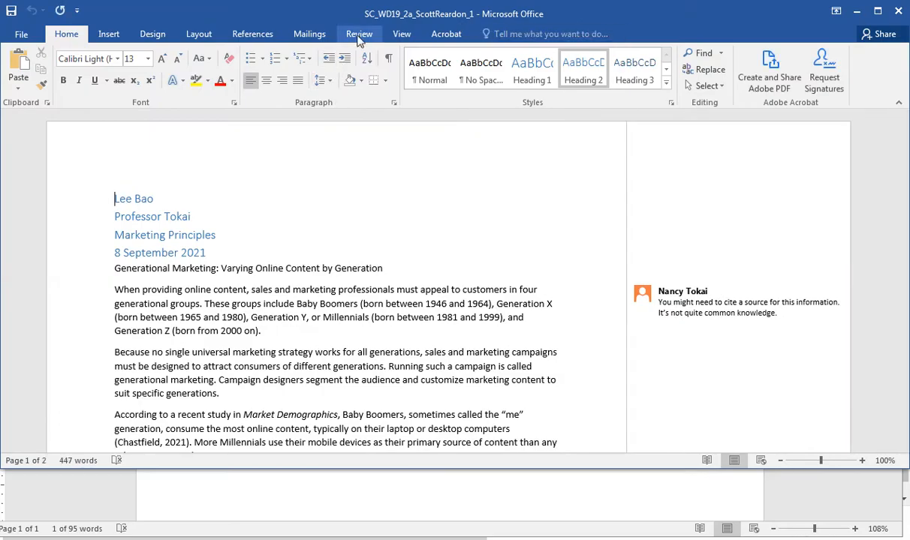
# Step: Save a copy of the document in the Documents library, changing the file name's ending from _1 to _2
pyautogui.click(21, 35)
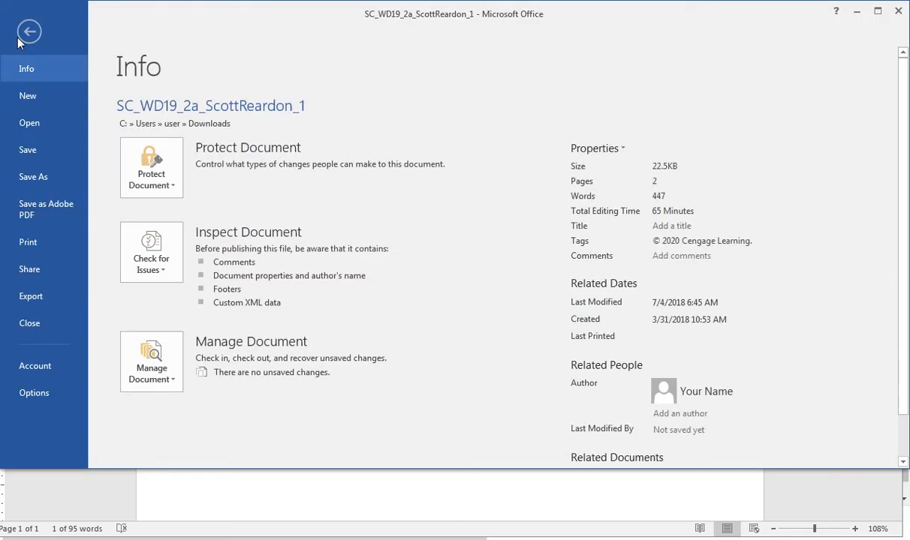
pyautogui.click(35, 177)
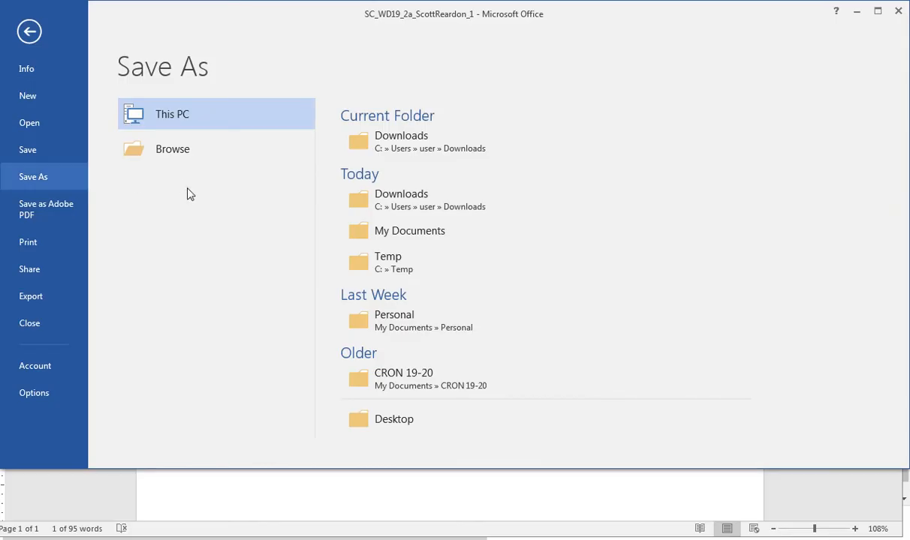
pyautogui.click(406, 234)
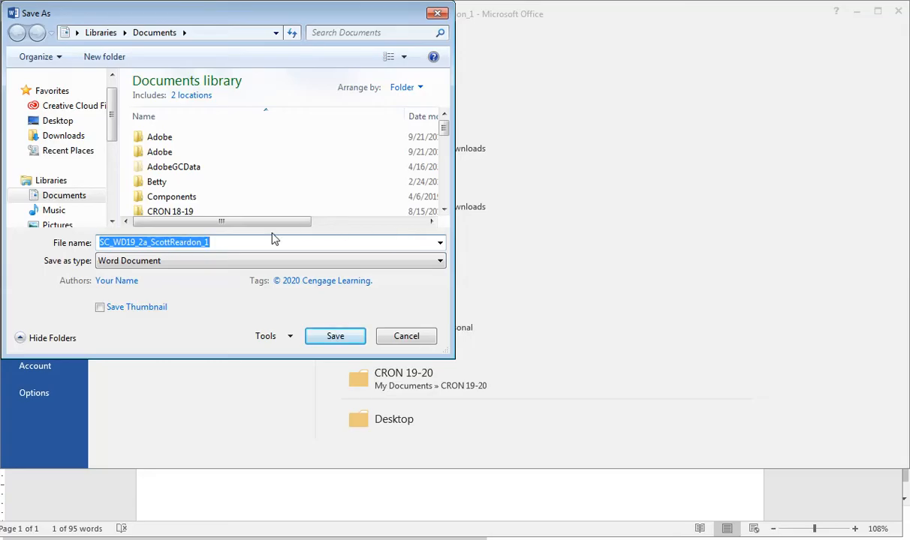
pyautogui.click(219, 242)
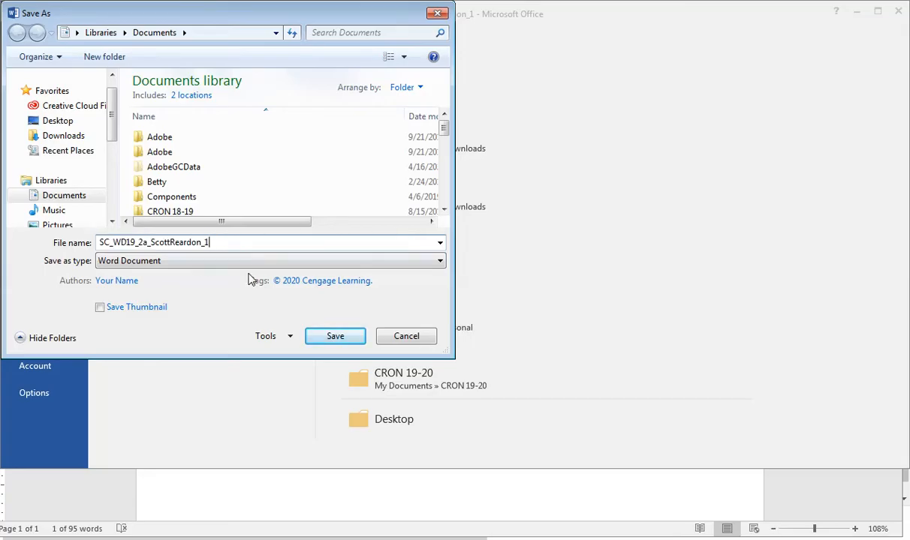
pyautogui.press('BackSpace')
pyautogui.write('2')
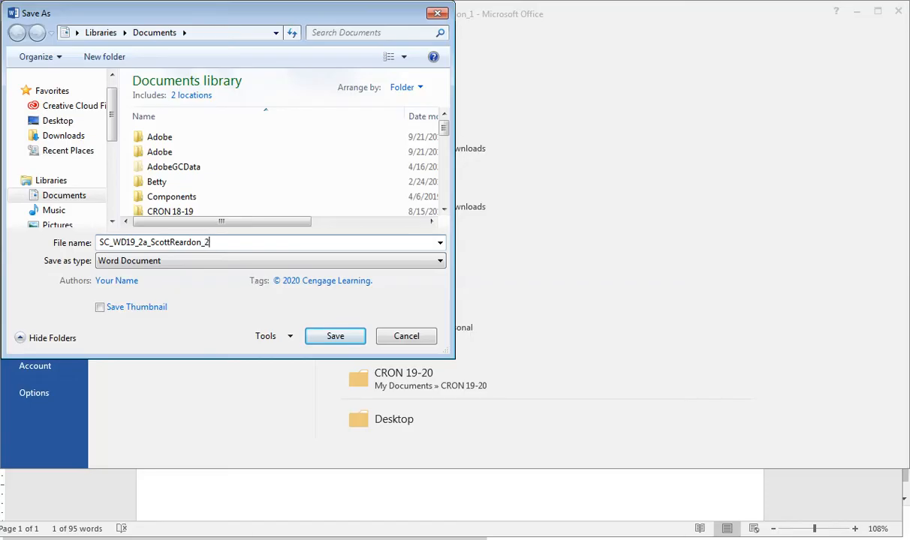
pyautogui.click(333, 338)
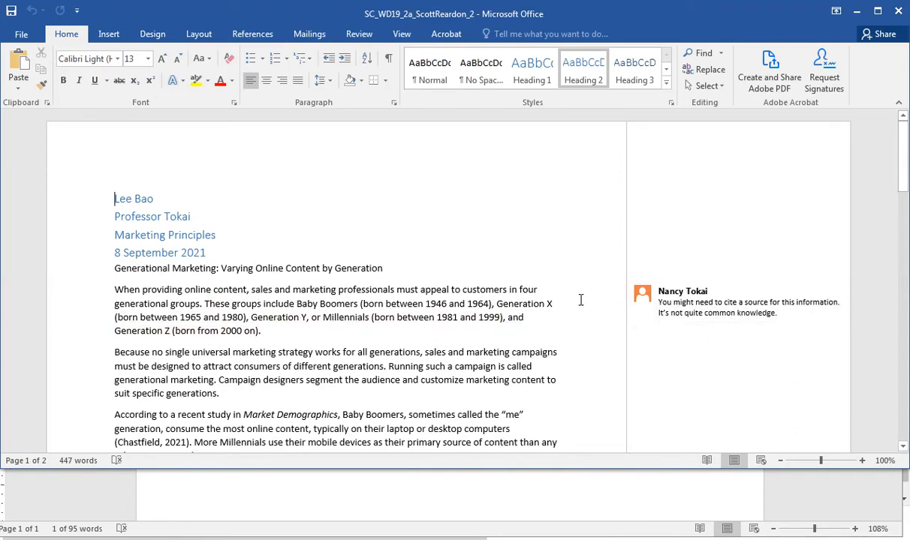
# Step: Set the document's citation and bibliography style to MLA Seventh Edition
pyautogui.moveTo(522, 298)
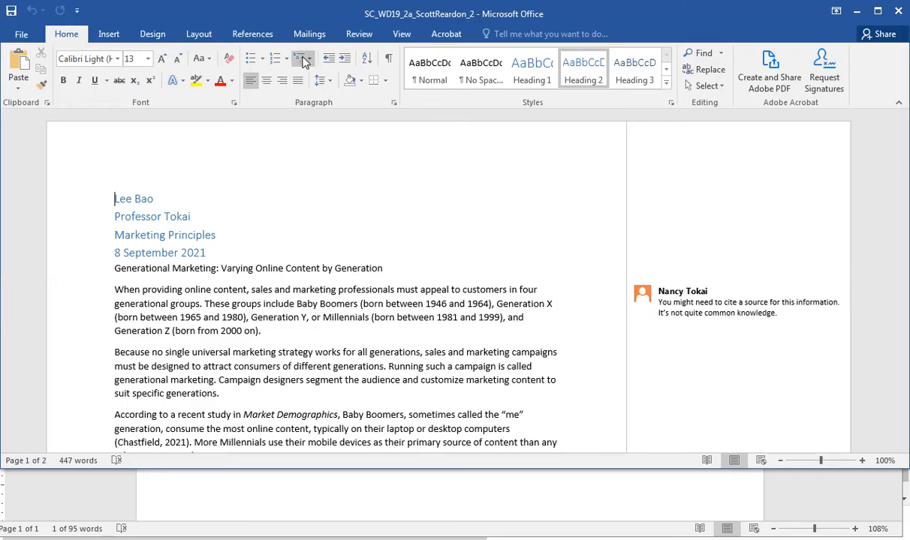
pyautogui.click(253, 35)
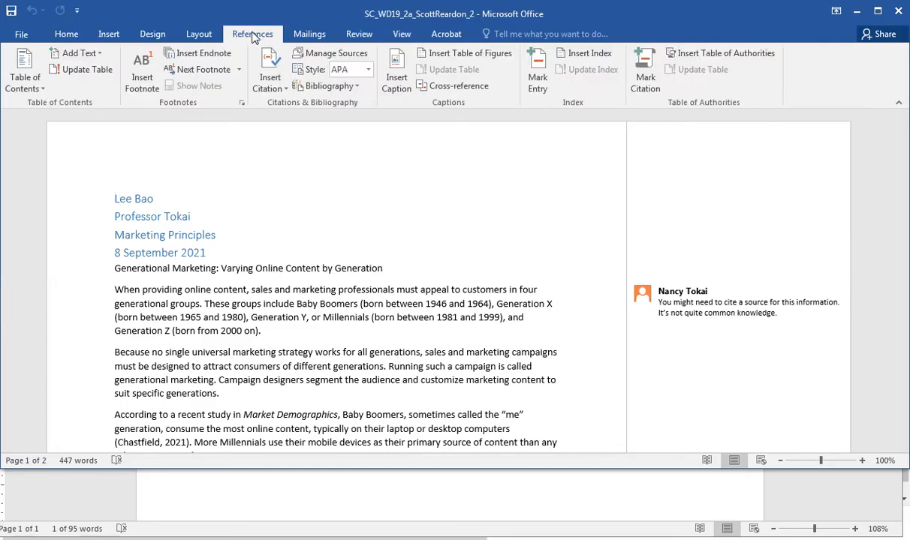
pyautogui.click(368, 70)
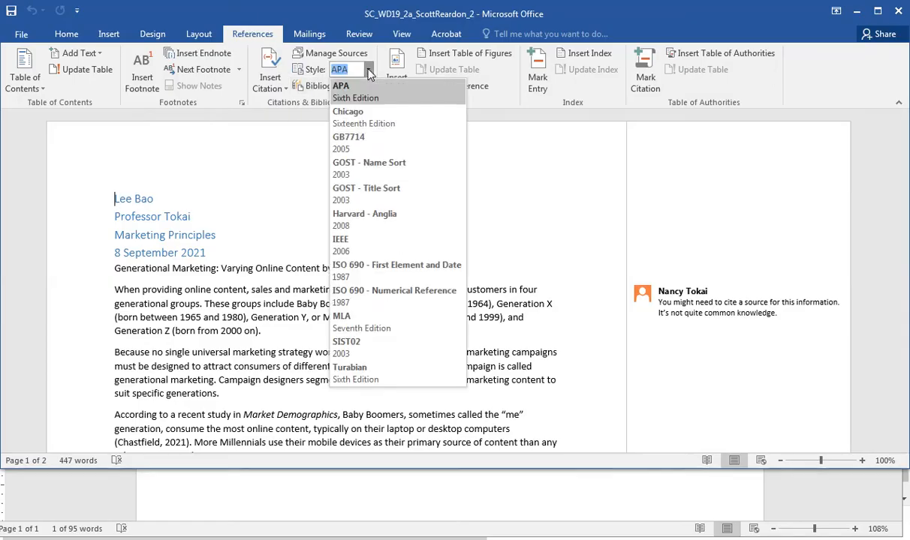
pyautogui.click(354, 328)
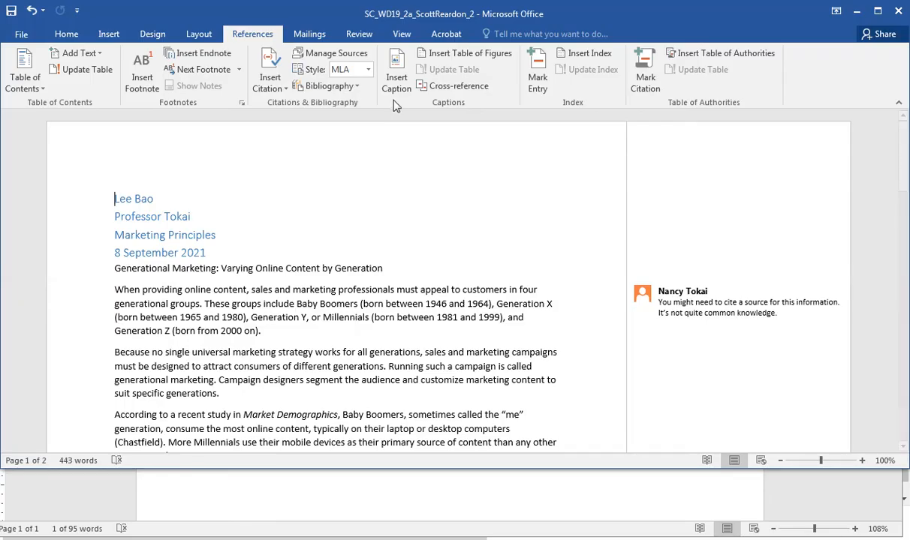
# Step: Modify the Normal style to use the Times New Roman font at 12 pt
pyautogui.click(66, 33)
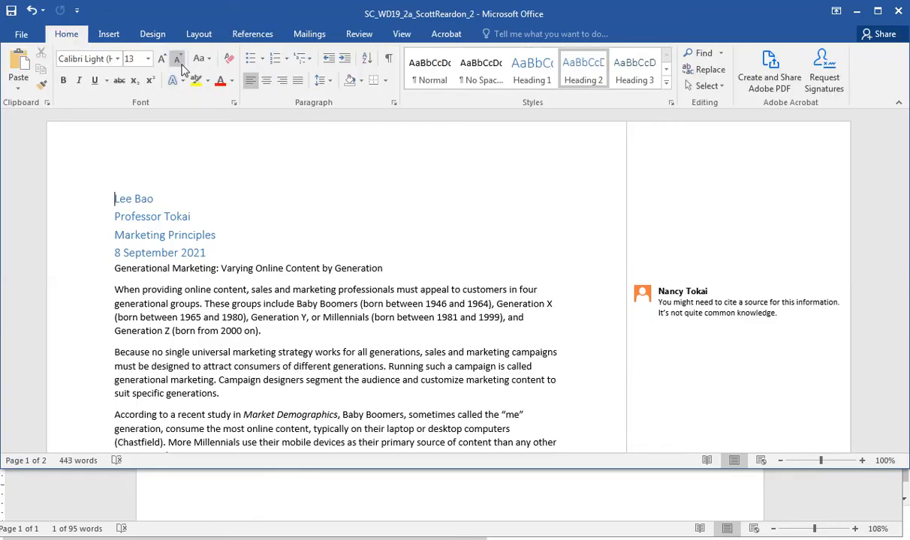
pyautogui.click(433, 69)
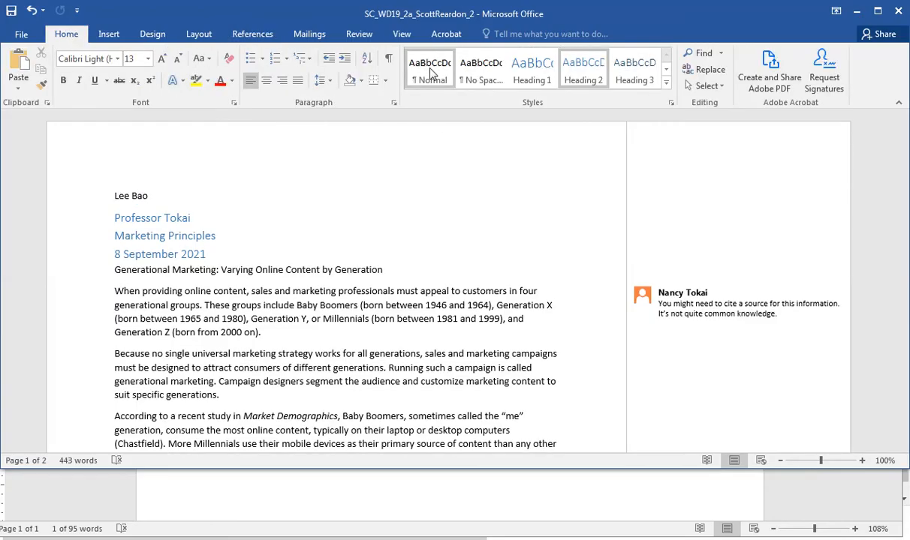
pyautogui.rightClick(433, 72)
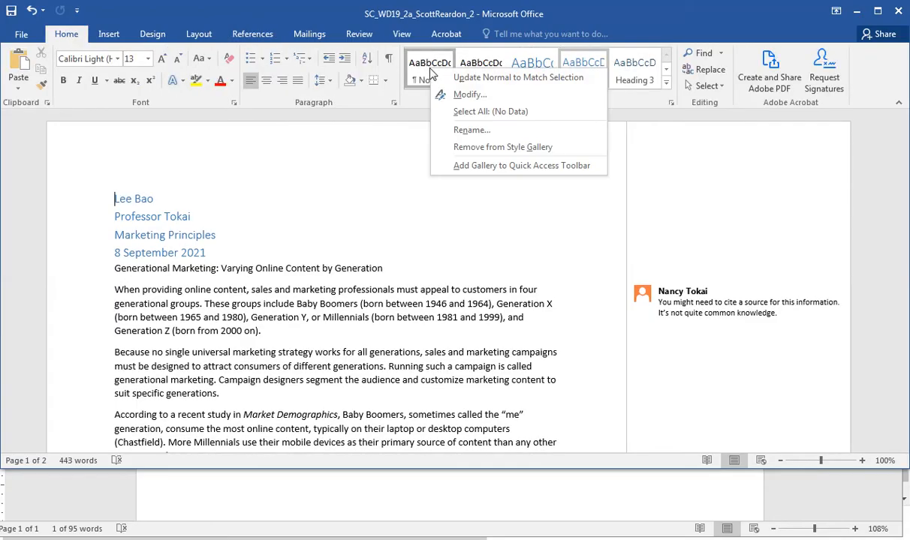
pyautogui.click(469, 96)
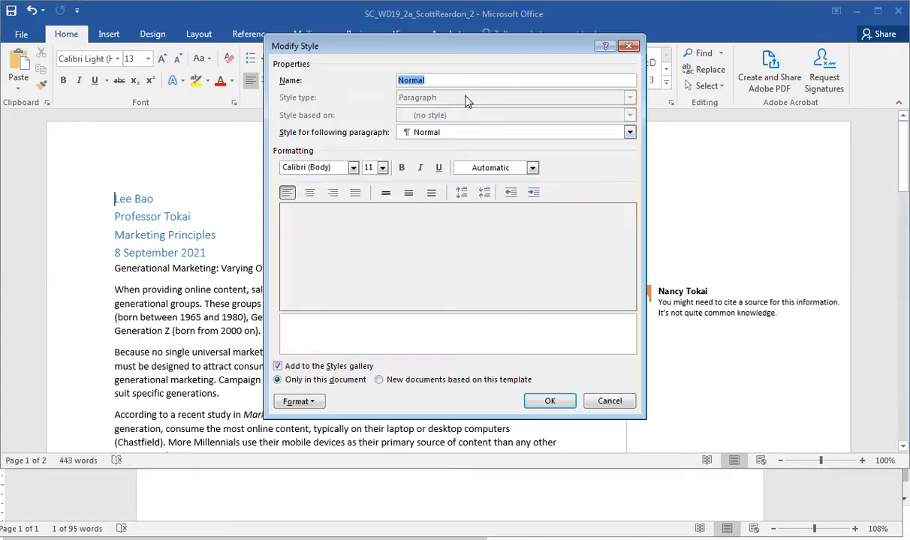
pyautogui.click(314, 168)
pyautogui.write('Times New Roman')
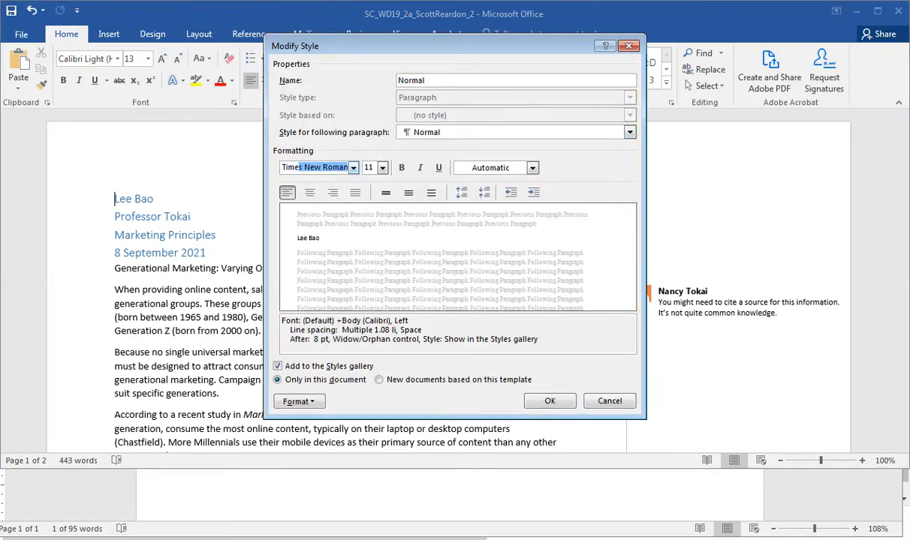
pyautogui.click(383, 168)
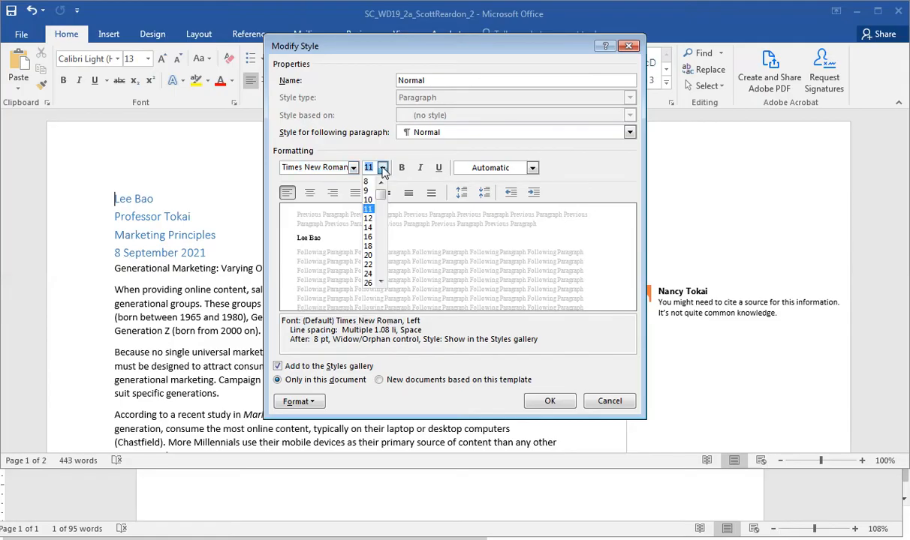
pyautogui.click(369, 219)
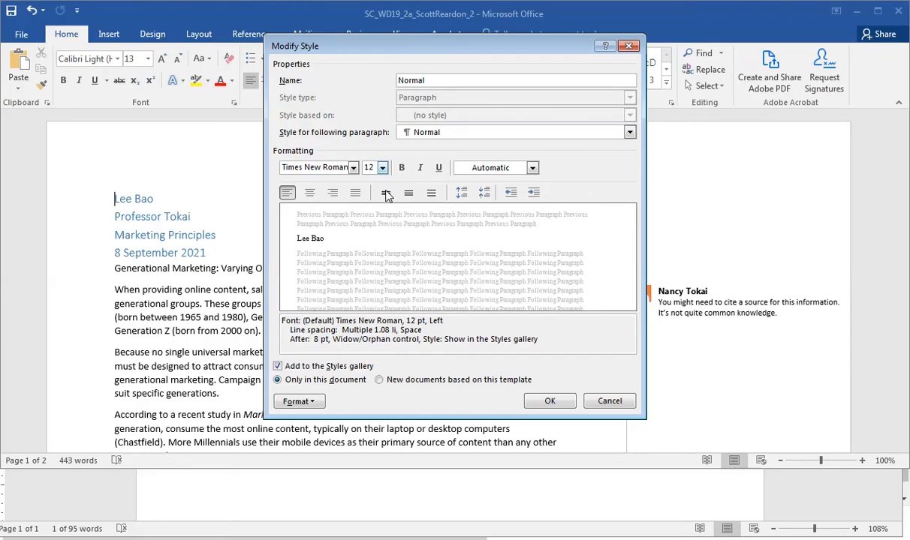
# Step: Give the Normal style double line spacing and reduce its spacing after paragraphs to 0 pt, then apply the style changes
pyautogui.click(431, 194)
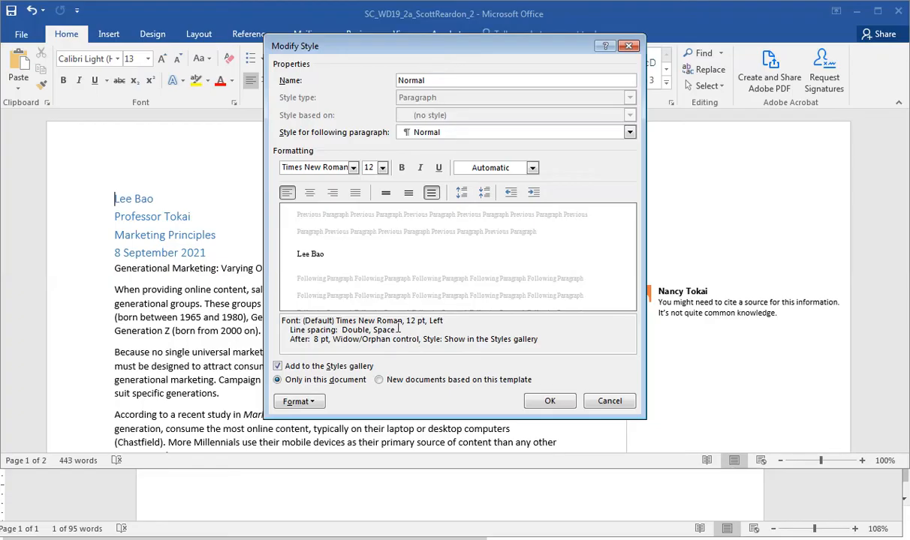
pyautogui.click(484, 194)
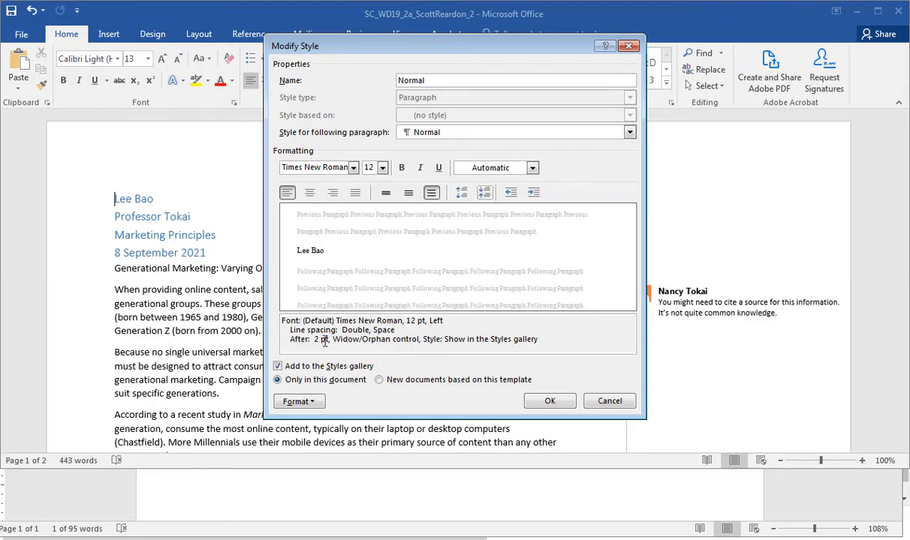
pyautogui.click(484, 194)
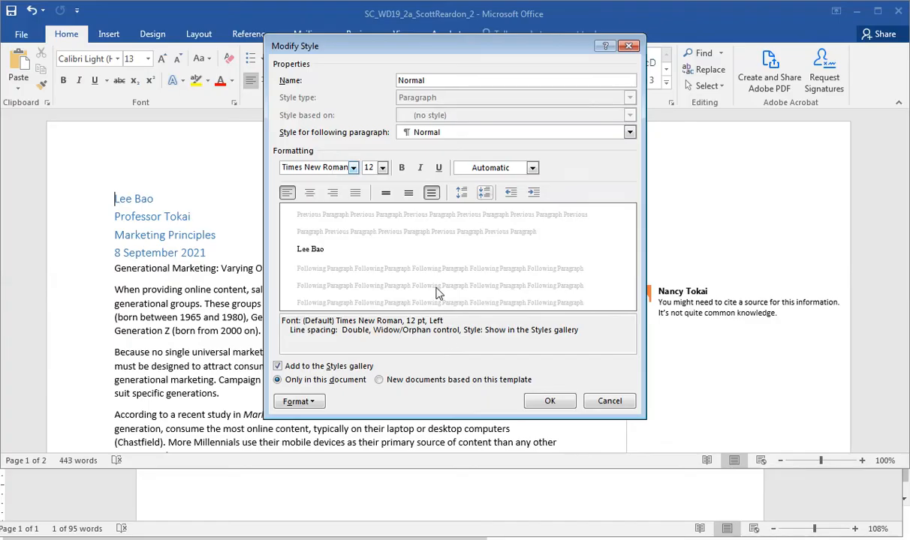
pyautogui.click(541, 403)
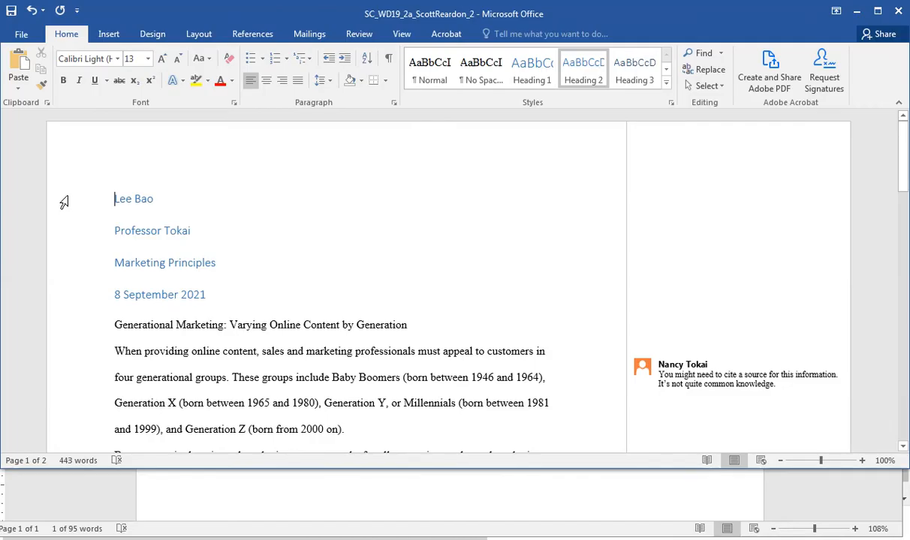
# Step: Apply the Normal style to the four heading lines above the paper's title and center the title
pyautogui.moveTo(65, 202); pyautogui.dragTo(65, 296)
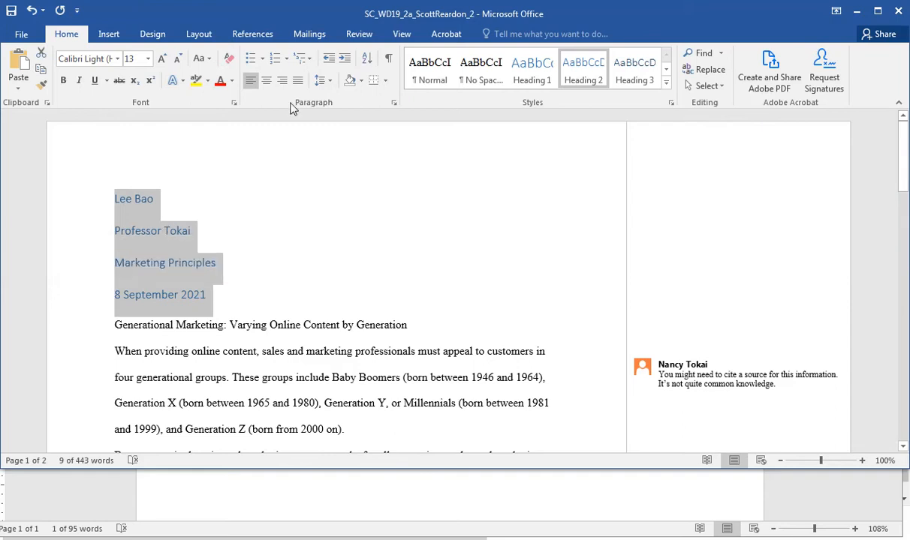
pyautogui.click(430, 76)
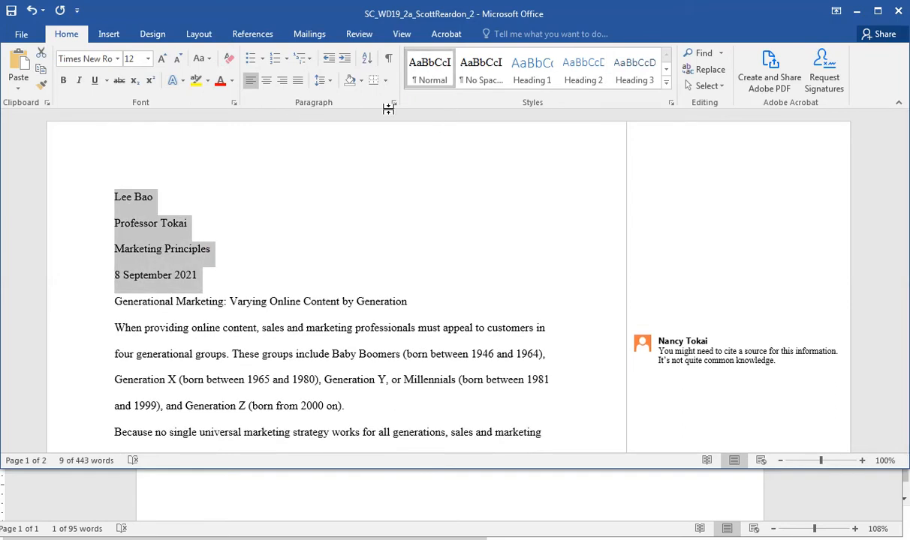
pyautogui.click(208, 303)
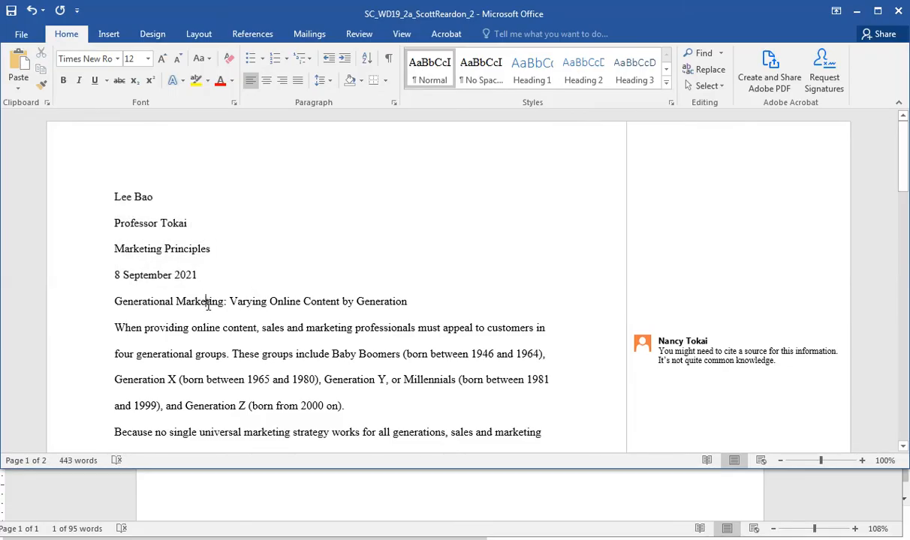
pyautogui.hotkey('ctrl', 'e')
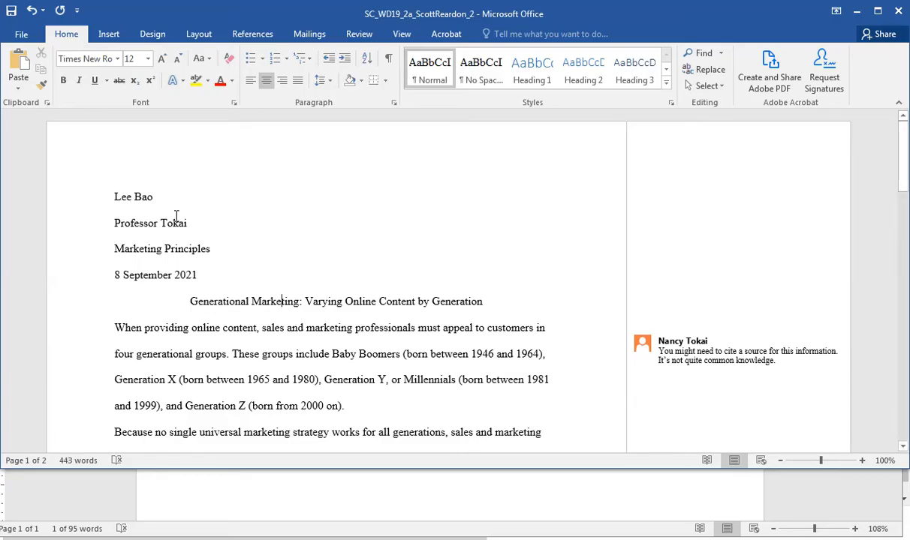
# Step: Enter the student's last name followed by a space in the page header and show formatting marks
pyautogui.doubleClick(133, 154)
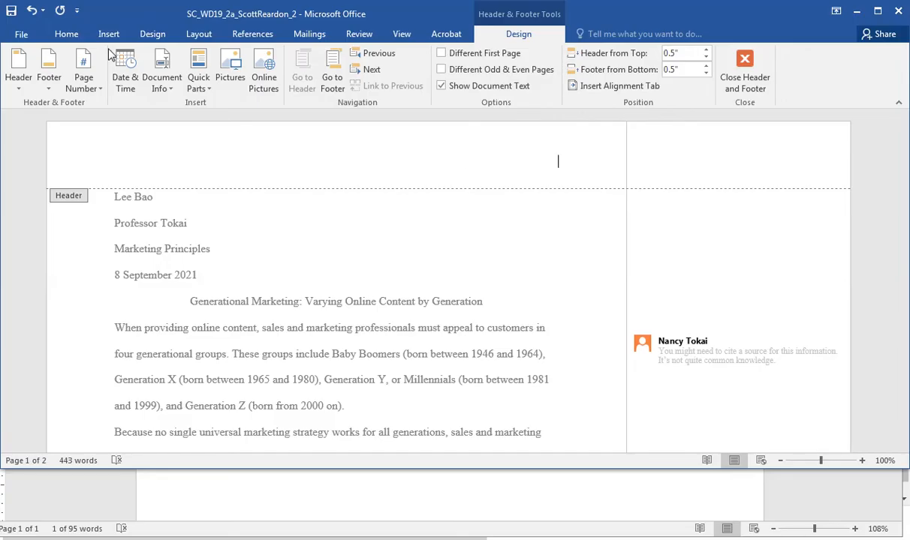
pyautogui.write('Bao')
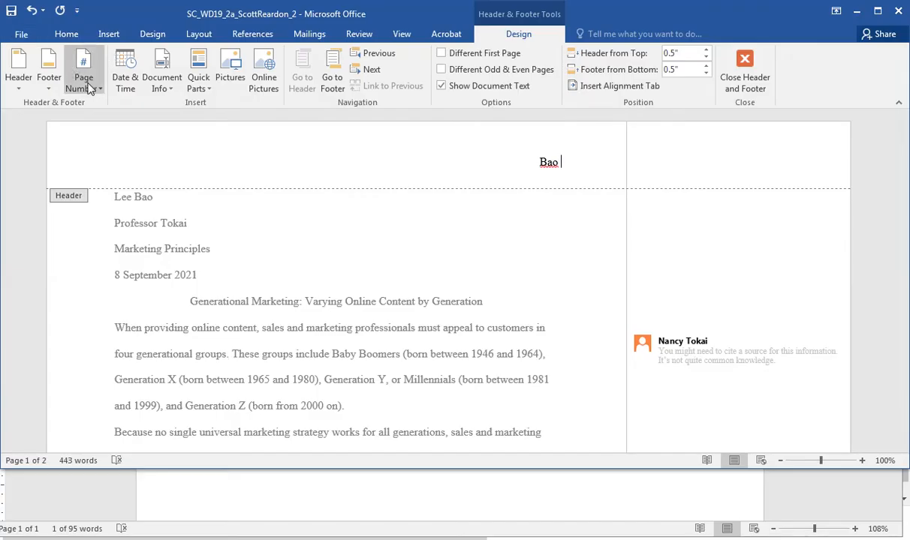
pyautogui.click(66, 34)
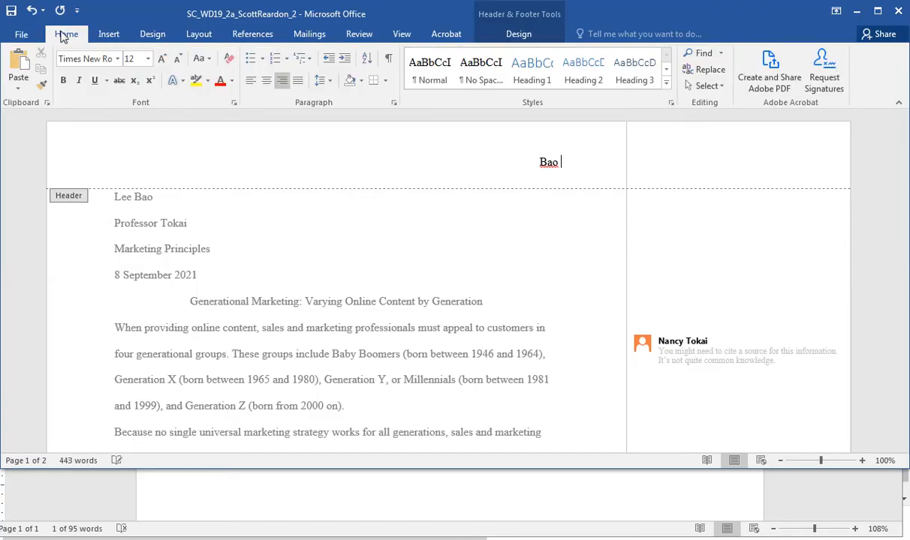
pyautogui.click(389, 60)
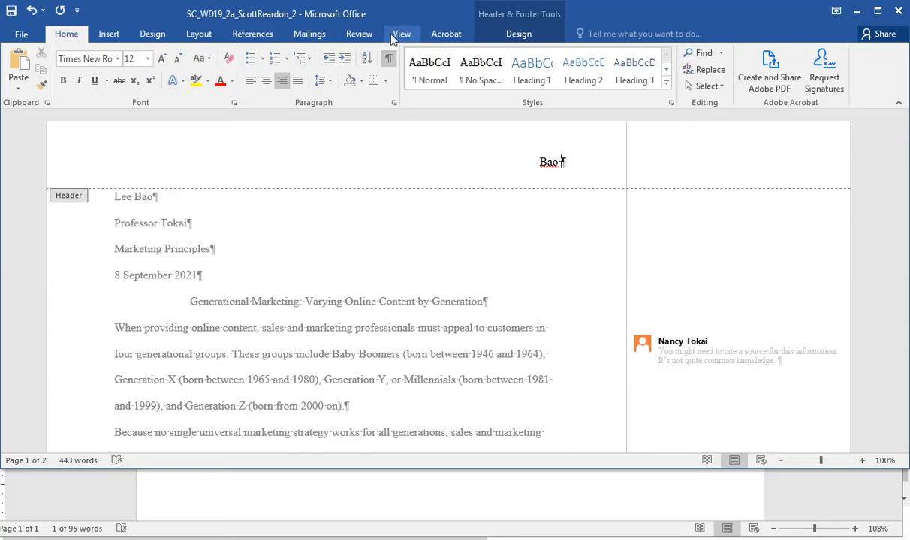
# Step: Show the ruler and maximize the document window
pyautogui.click(402, 34)
pyautogui.click(156, 54)
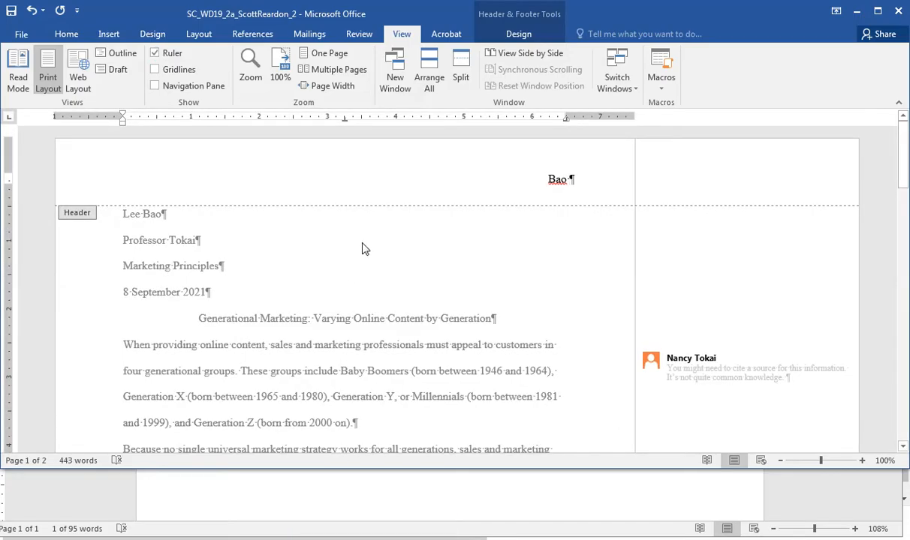
pyautogui.click(878, 12)
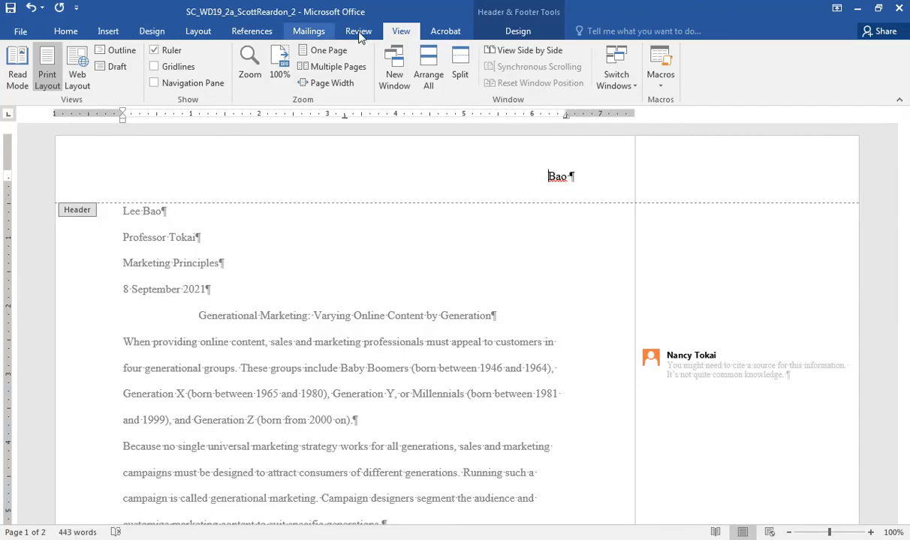
# Step: Insert a Plain Number page number at the current position after the last name in the header, and close the header
pyautogui.click(514, 32)
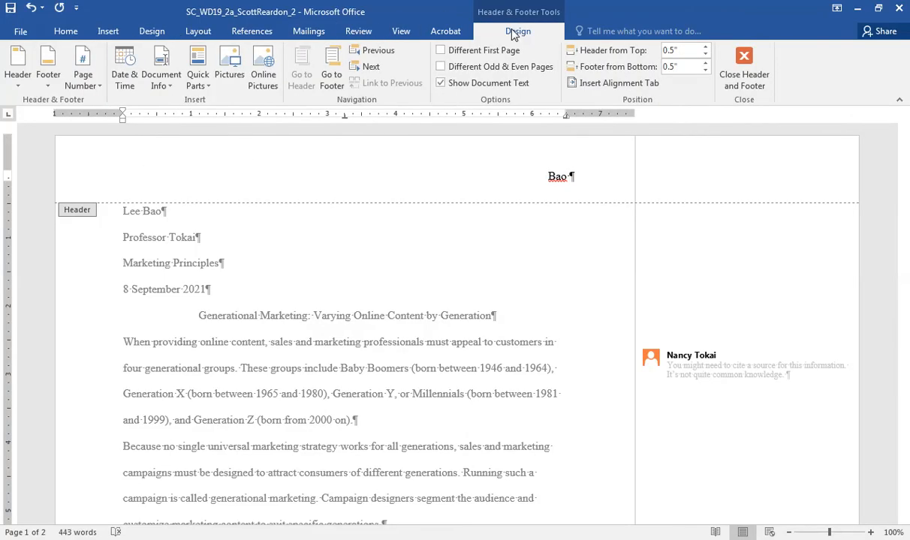
pyautogui.click(90, 84)
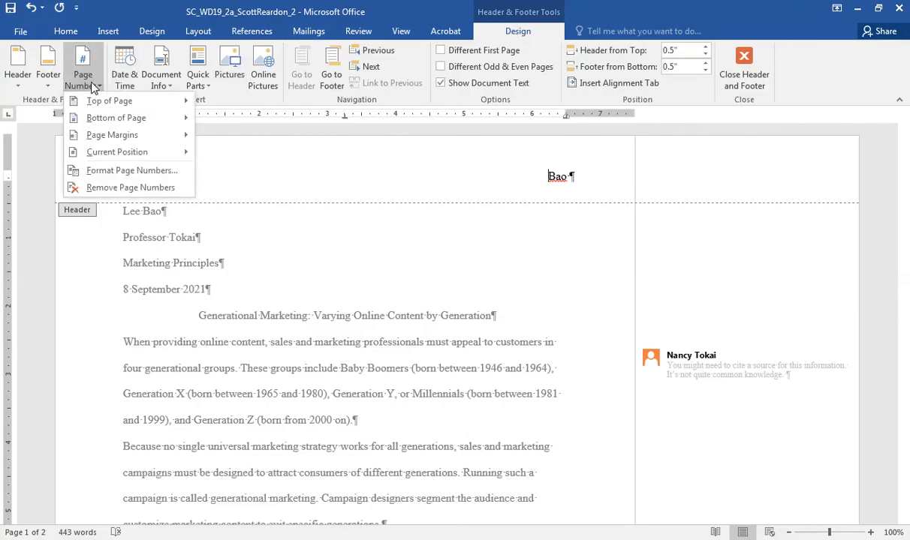
pyautogui.moveTo(114, 149)
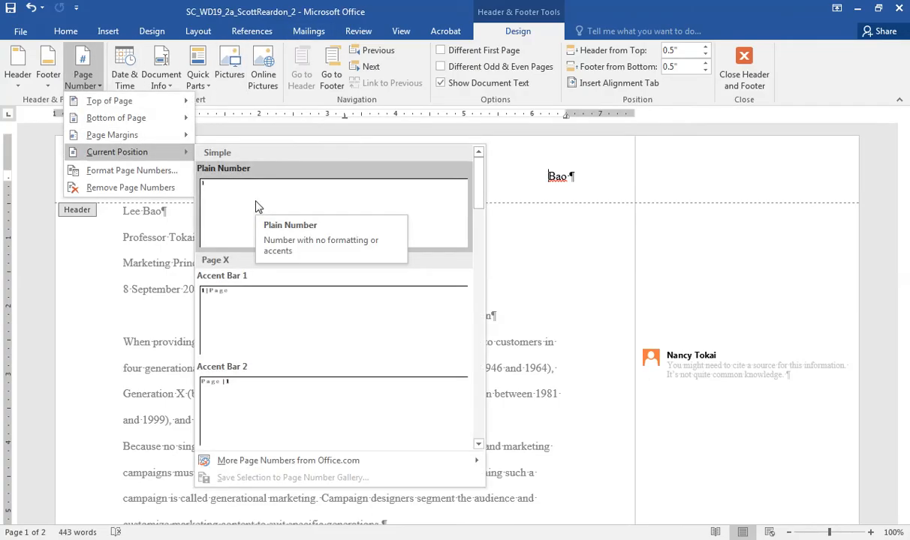
pyautogui.click(572, 179)
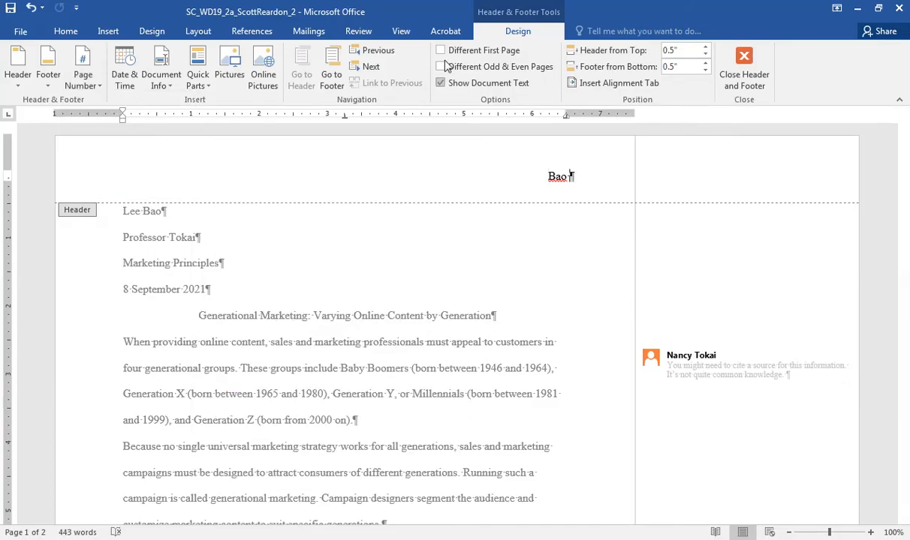
pyautogui.click(92, 87)
pyautogui.moveTo(109, 151)
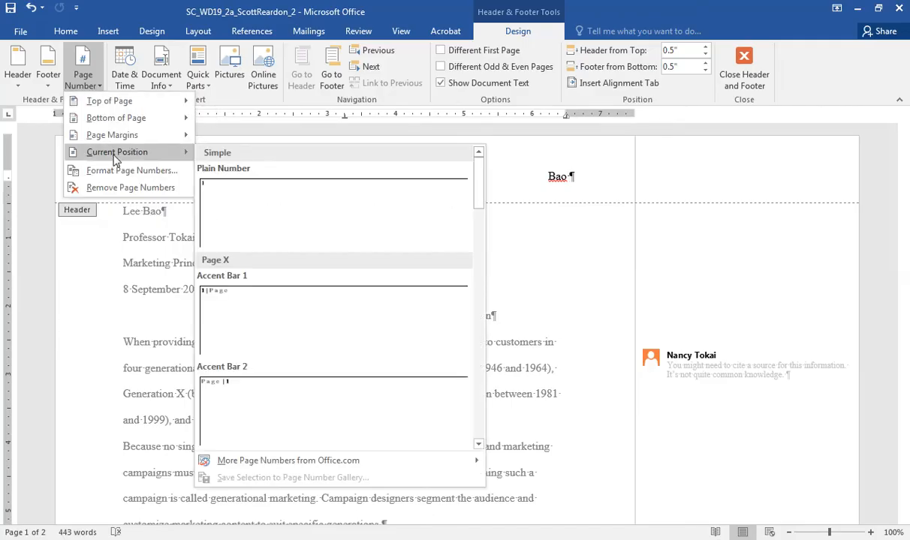
pyautogui.click(235, 200)
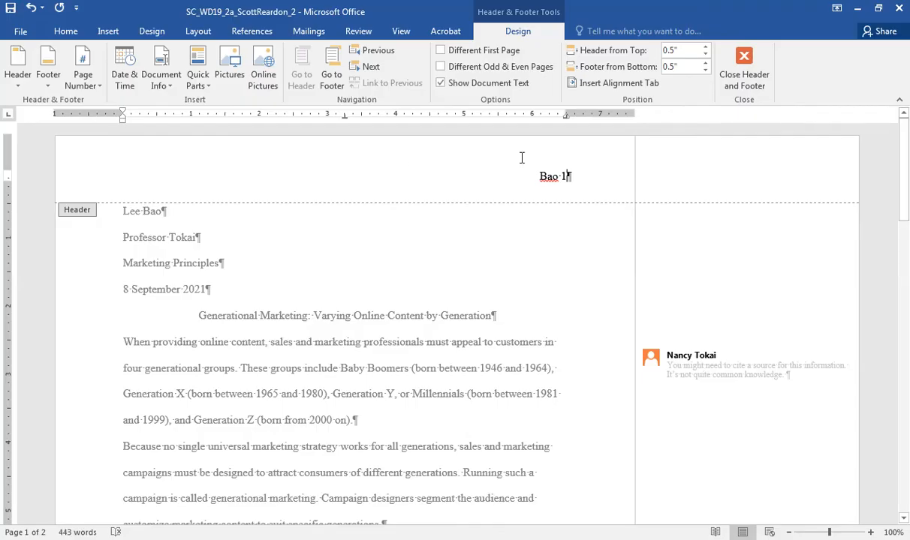
pyautogui.click(747, 68)
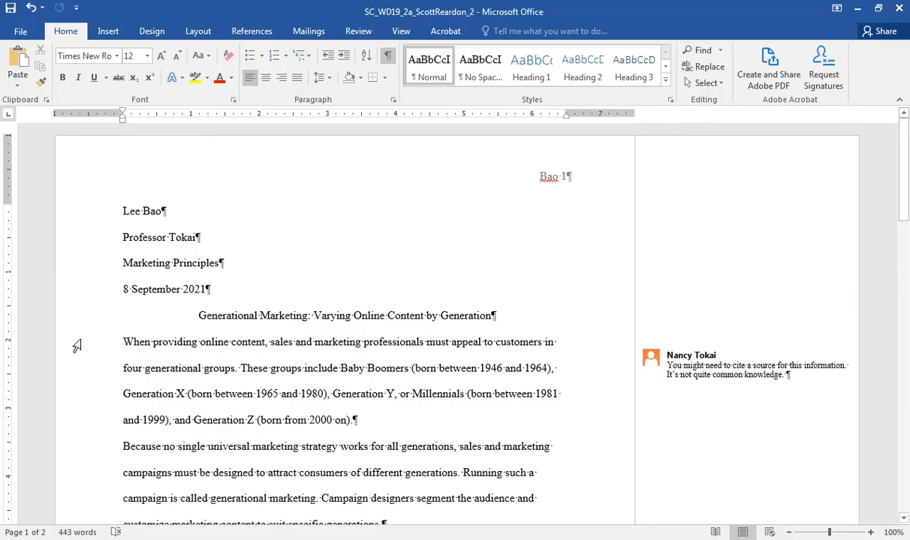
# Step: Give all body paragraphs between the title and the Works Cited heading a 0.5-inch first line indent
pyautogui.moveTo(75, 346); pyautogui.dragTo(77, 440)
pyautogui.moveTo(75, 492); pyautogui.dragTo(93, 405)
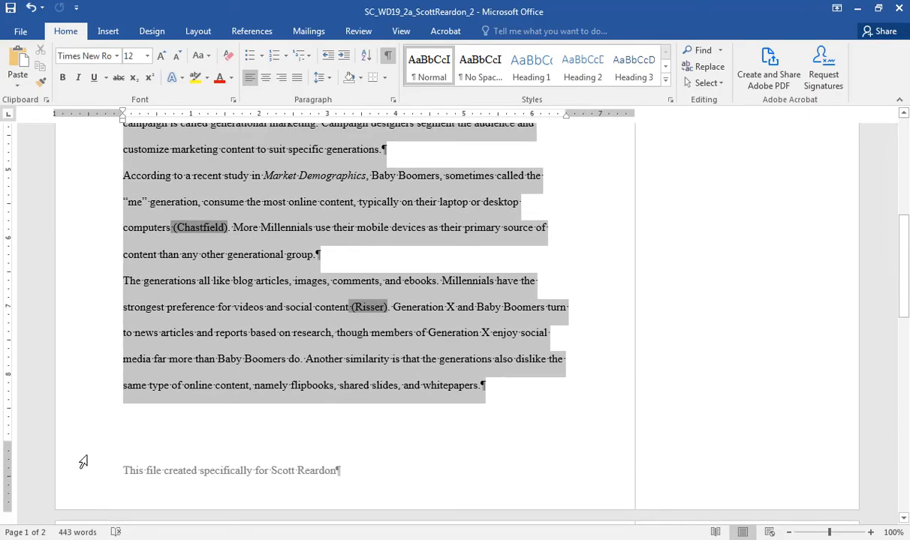
pyautogui.moveTo(105, 521); pyautogui.dragTo(118, 359)
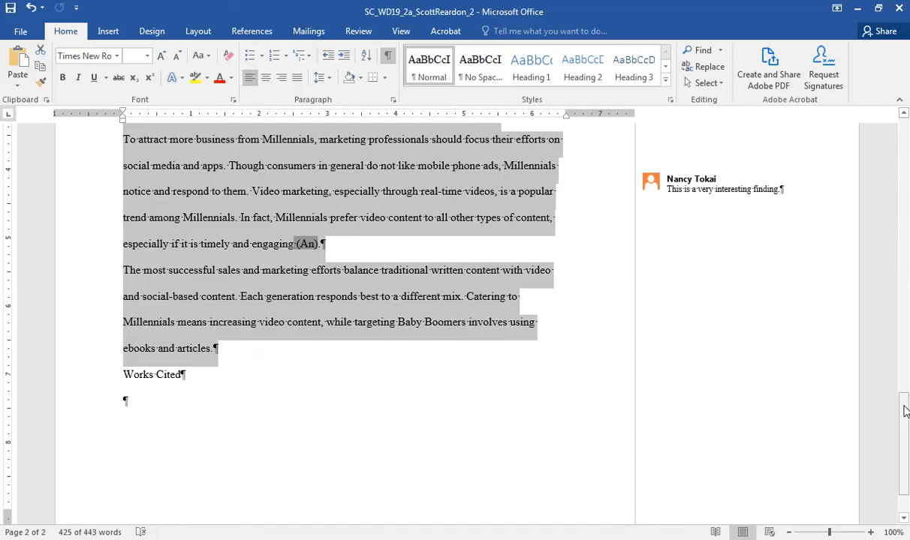
pyautogui.moveTo(899, 366); pyautogui.dragTo(893, 126)
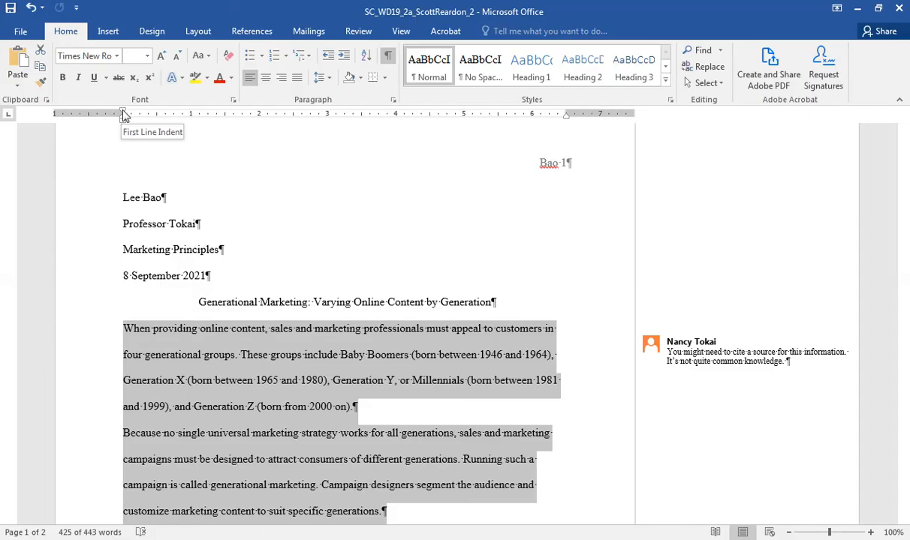
pyautogui.moveTo(124, 114); pyautogui.dragTo(156, 120)
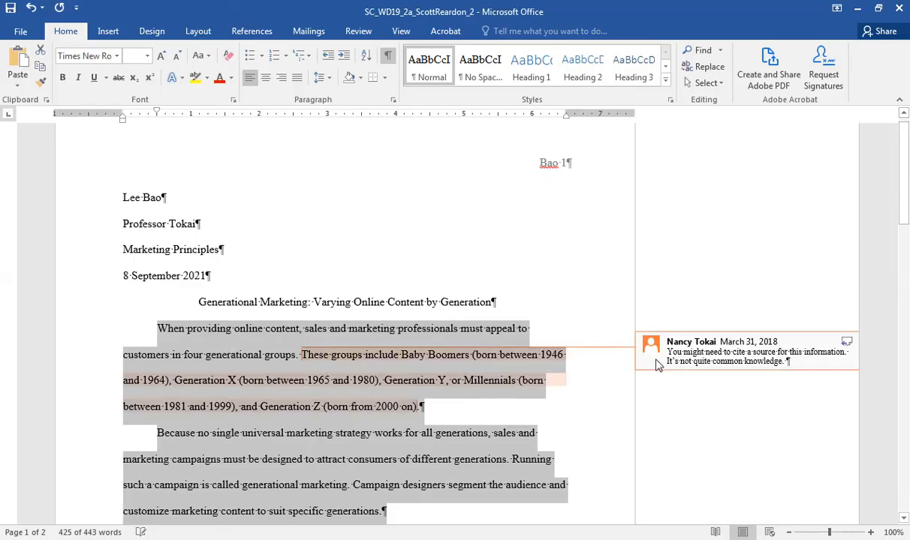
# Step: Delete the comment about citing a source that is attached to the first body paragraph
pyautogui.click(726, 354)
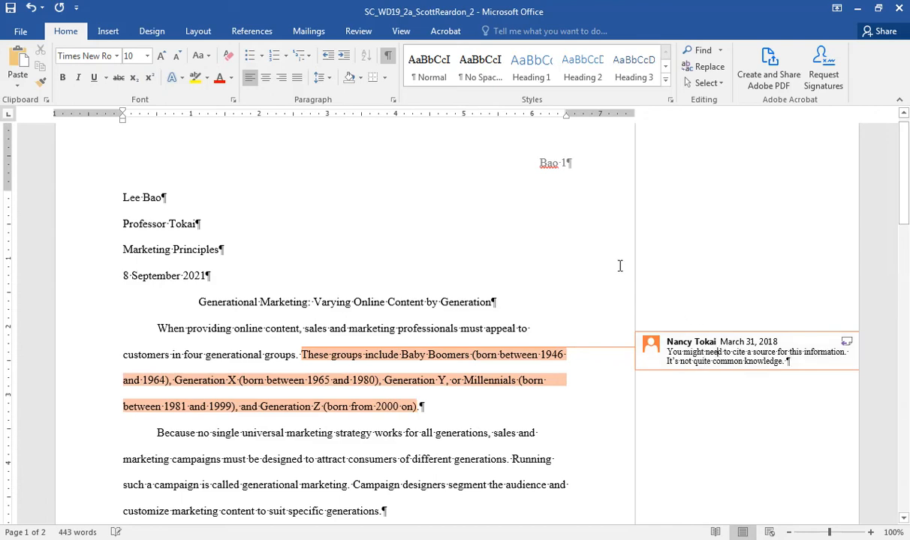
pyautogui.click(358, 31)
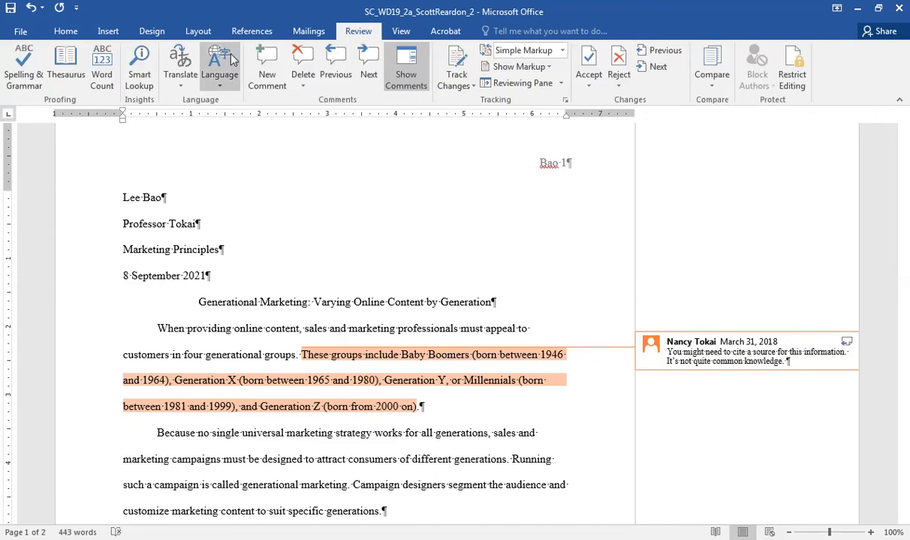
pyautogui.click(300, 65)
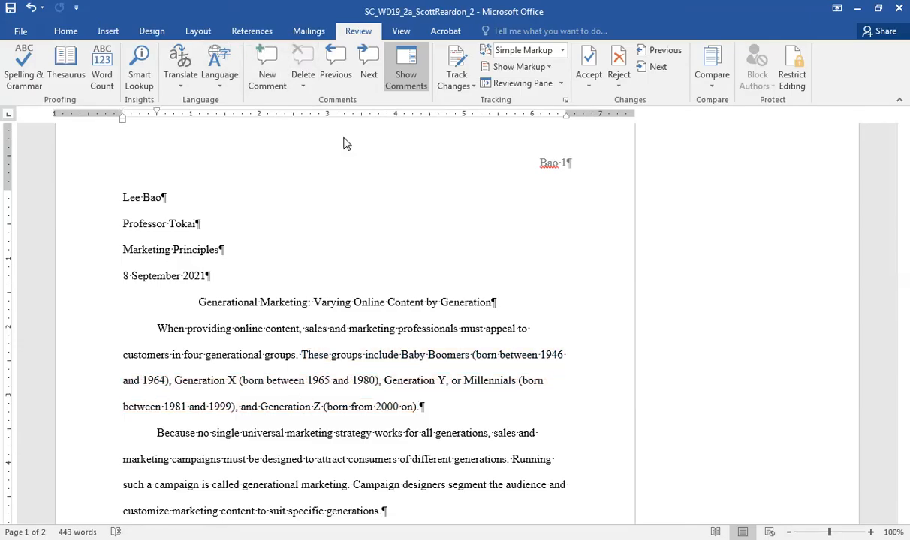
pyautogui.write('.')
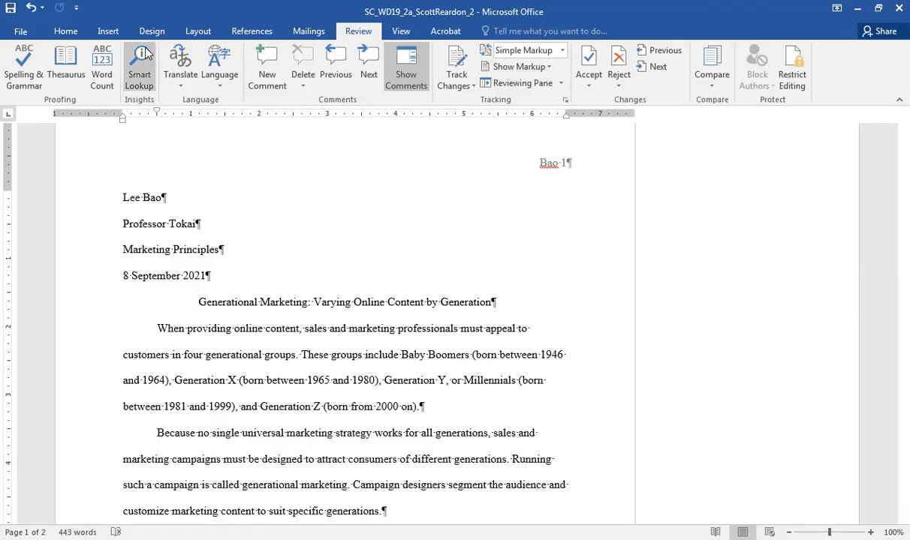
# Step: Search the document for "These groups include" to locate the sentence needing a citation, then close the search
pyautogui.click(66, 30)
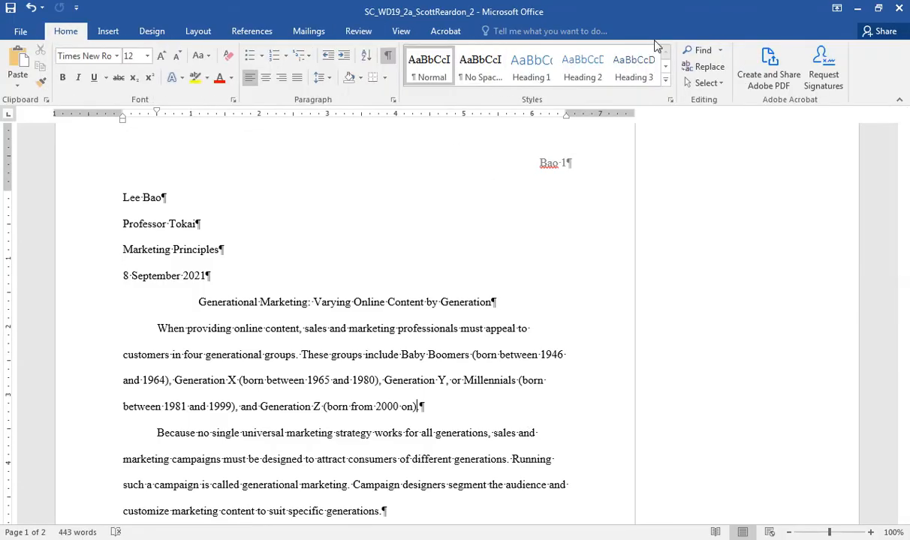
pyautogui.click(702, 51)
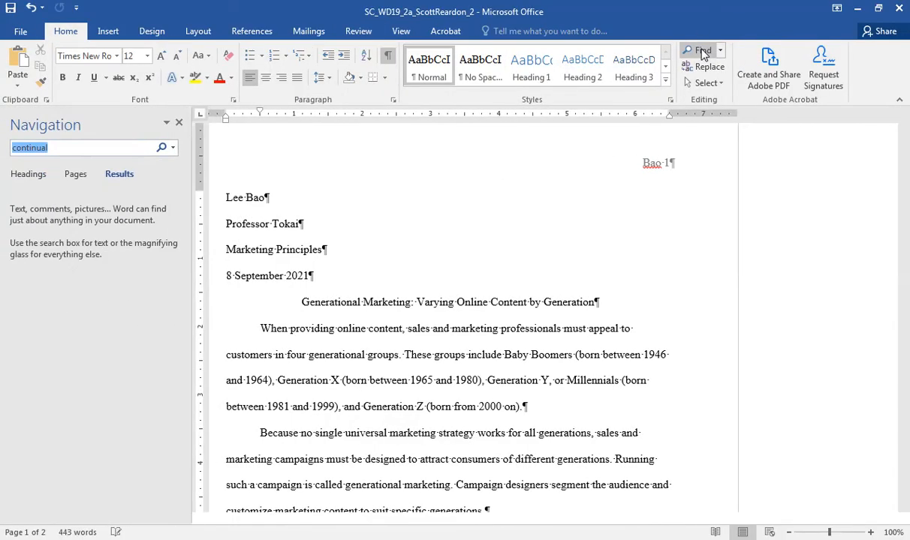
pyautogui.write('These group')
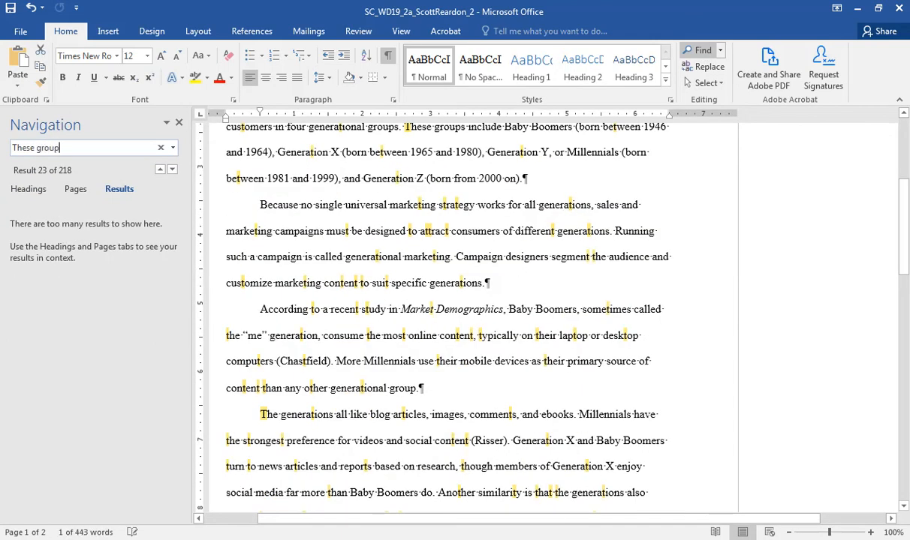
pyautogui.write('s include')
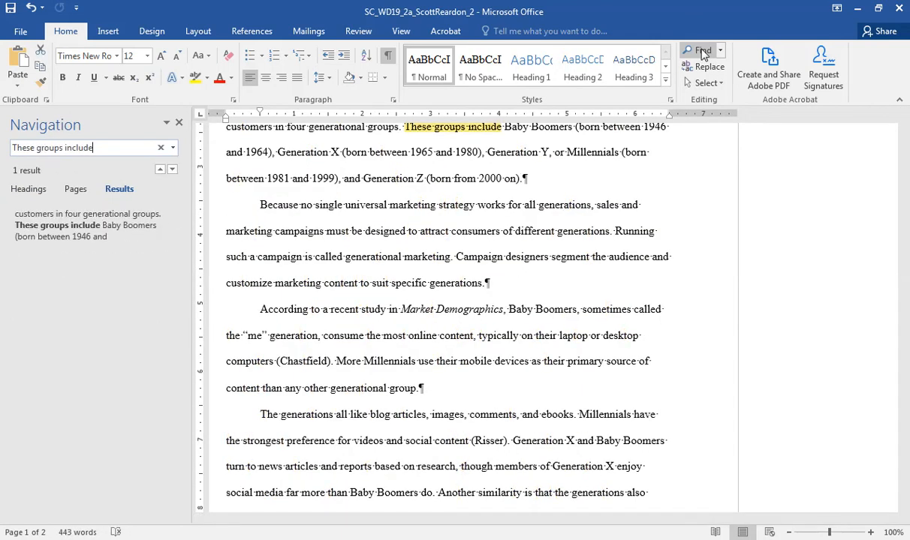
pyautogui.click(625, 186)
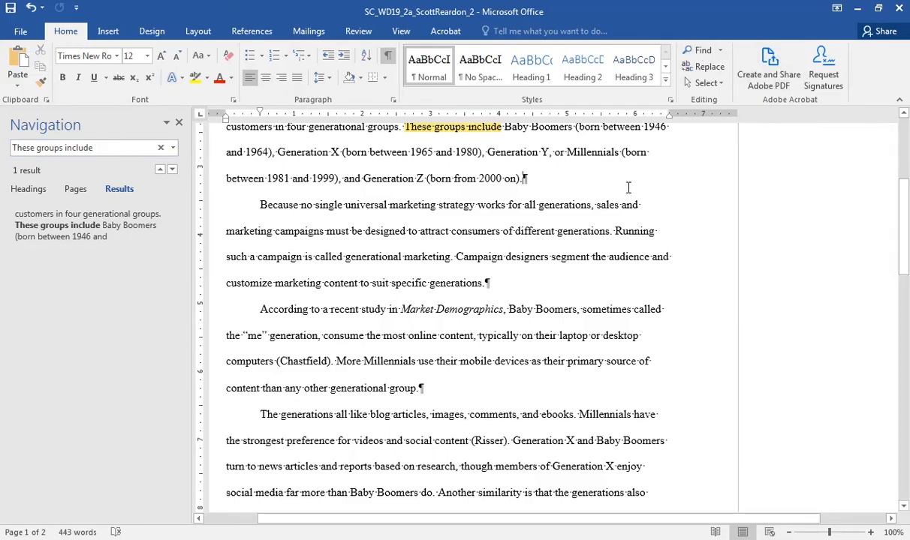
pyautogui.click(179, 121)
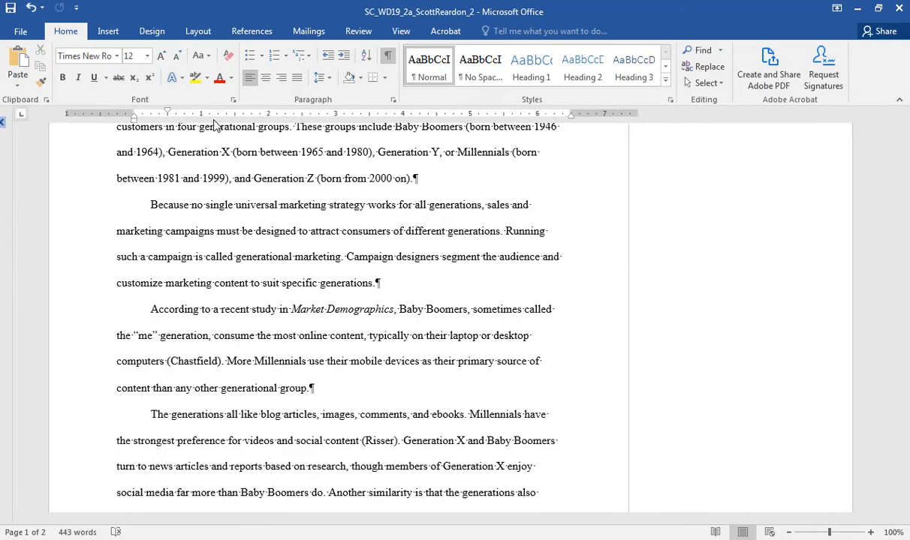
# Step: Start a new web site source citation before the period ending the first body paragraph, with Pew Research Center as corporate author
pyautogui.moveTo(901, 233); pyautogui.dragTo(900, 206)
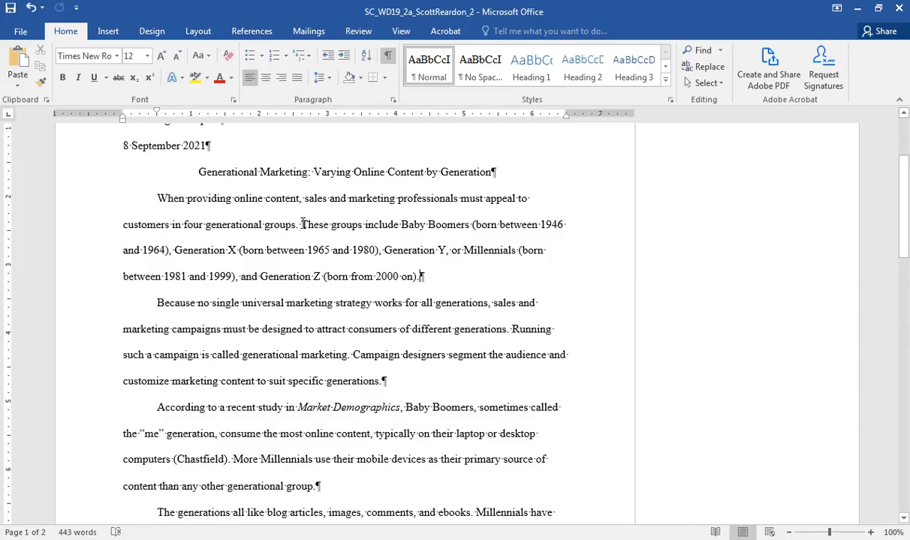
pyautogui.click(418, 278)
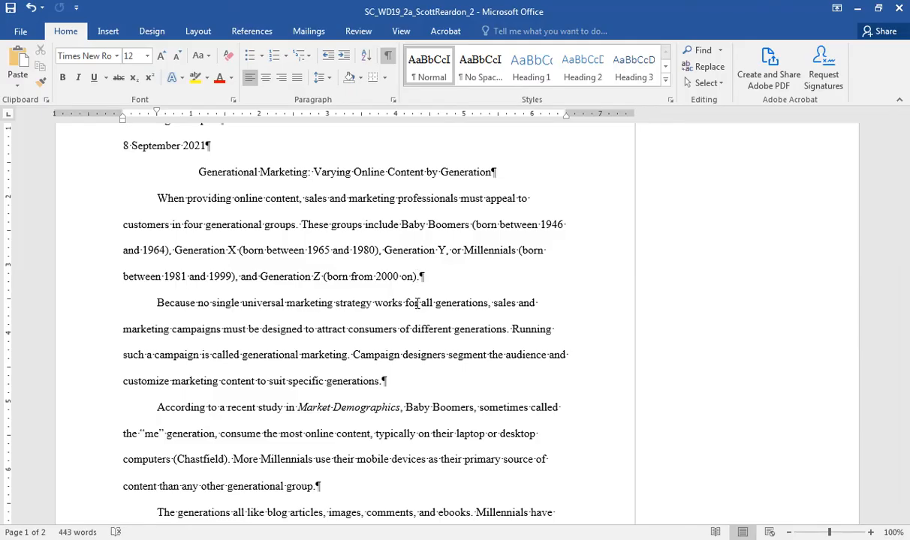
pyautogui.click(252, 32)
pyautogui.click(269, 66)
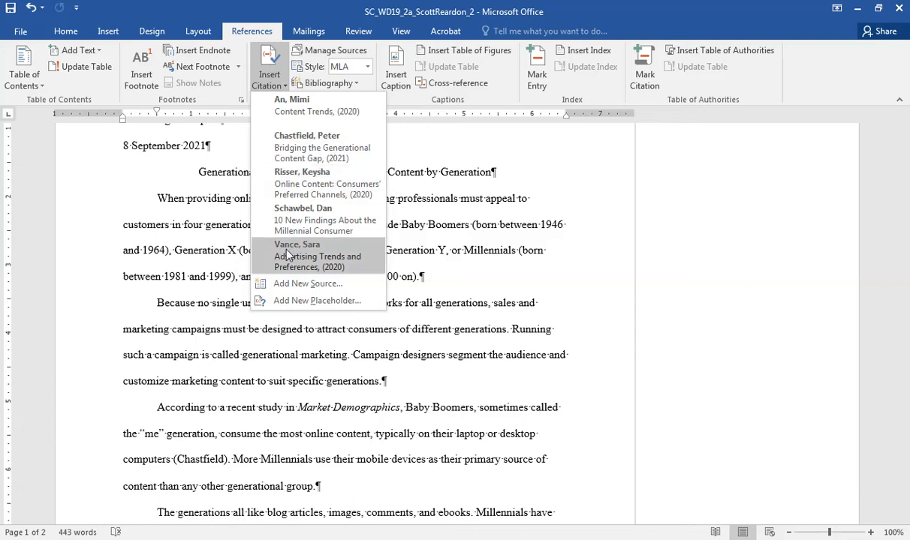
pyautogui.click(285, 283)
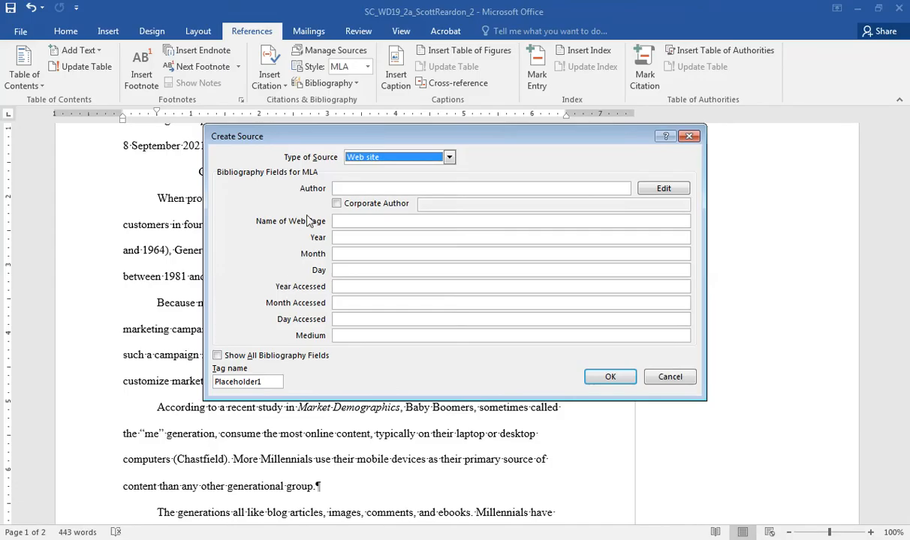
pyautogui.click(337, 204)
pyautogui.click(428, 207)
pyautogui.write('Pe')
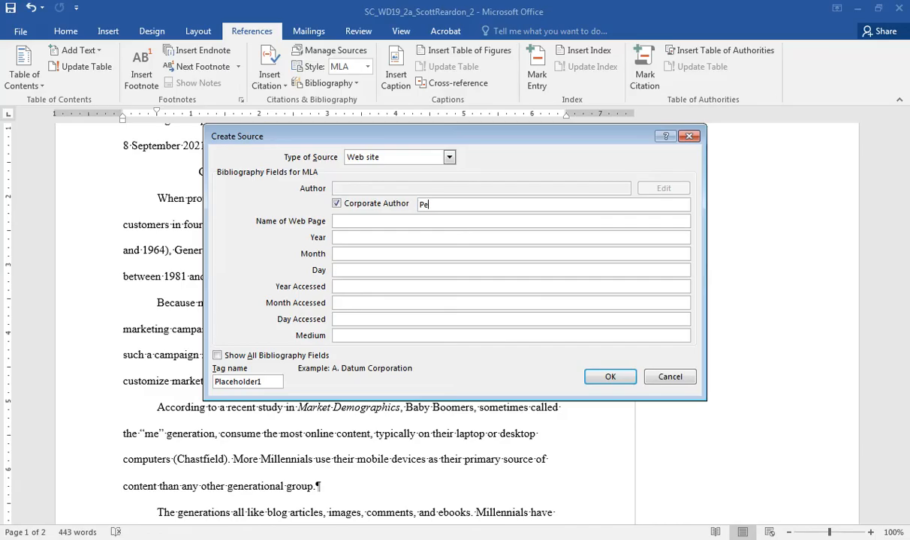
pyautogui.write('w Research Center')
# Step: Name the source's web page Generation Study and set its publication date to year 2020, month May, day 1
pyautogui.click(346, 221)
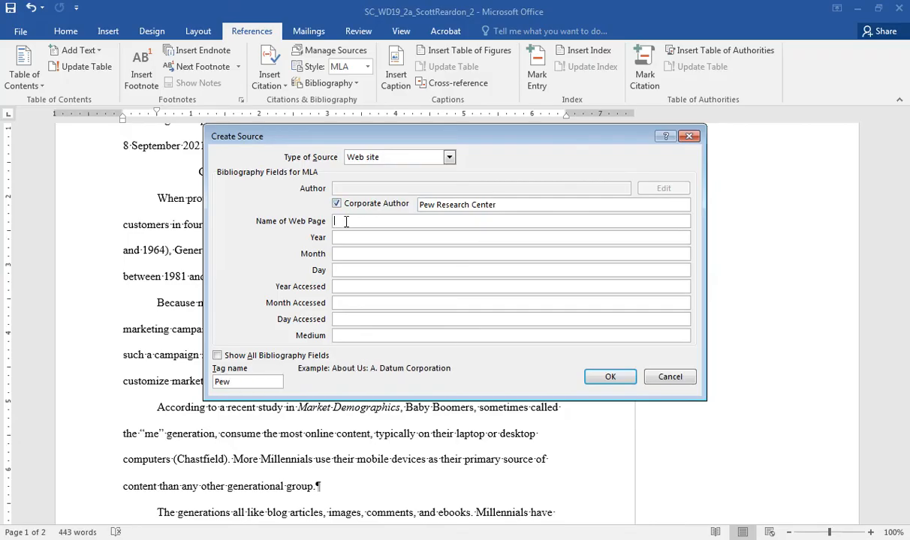
pyautogui.write('Generation Study')
pyautogui.click(342, 238)
pyautogui.write('2020')
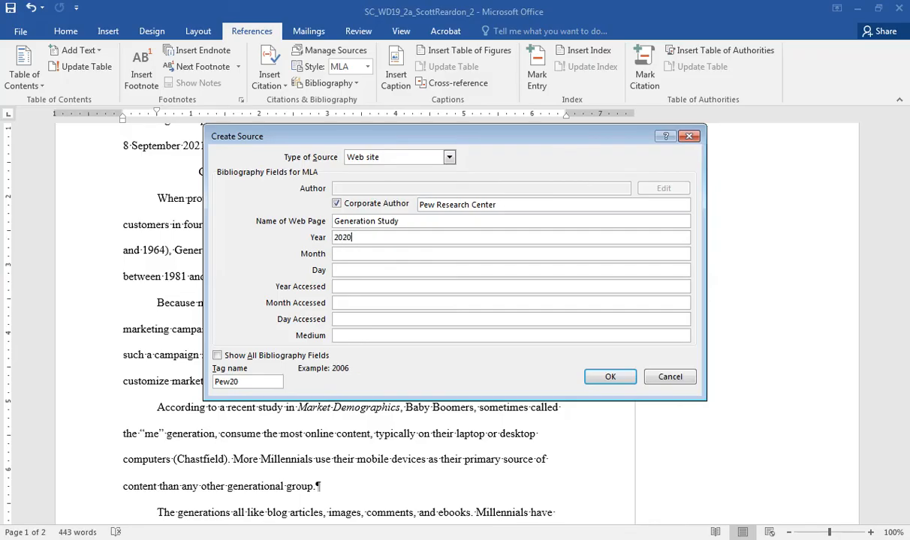
pyautogui.click(339, 255)
pyautogui.write('May')
pyautogui.click(338, 270)
pyautogui.write('1')
# Step: Set the web source's access date to year 2021, month August, day 30, with medium Website, and insert the citation
pyautogui.click(350, 286)
pyautogui.write('2021')
pyautogui.click(350, 303)
pyautogui.write('August')
pyautogui.click(345, 320)
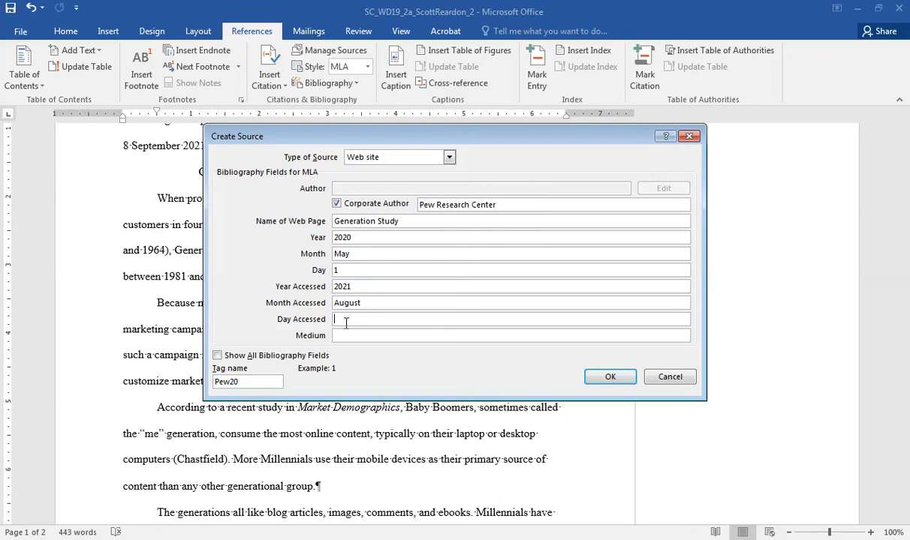
pyautogui.write('30')
pyautogui.click(346, 336)
pyautogui.write('Website')
pyautogui.click(595, 377)
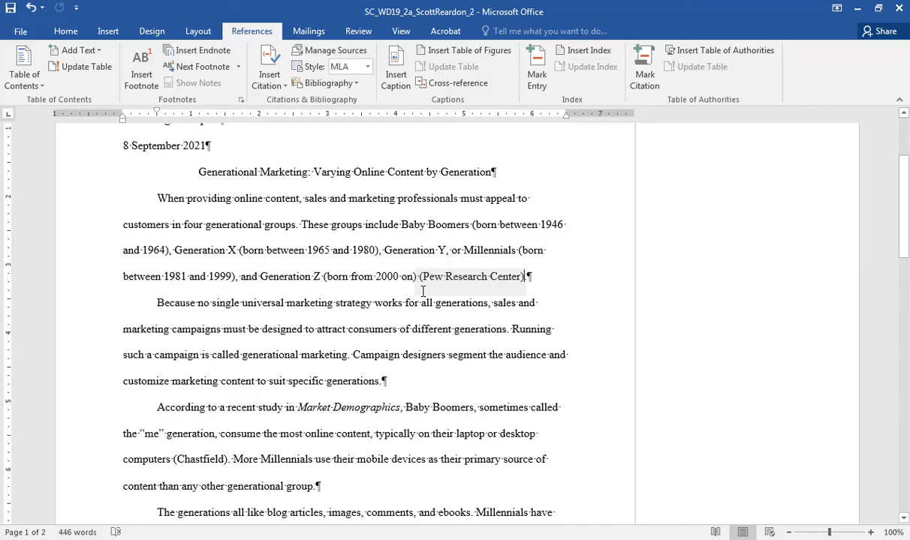
pyautogui.write('..')
# Step: Insert a citation to the existing source Bridging the Generational Content Gap before the period ending the second body paragraph
pyautogui.click(379, 382)
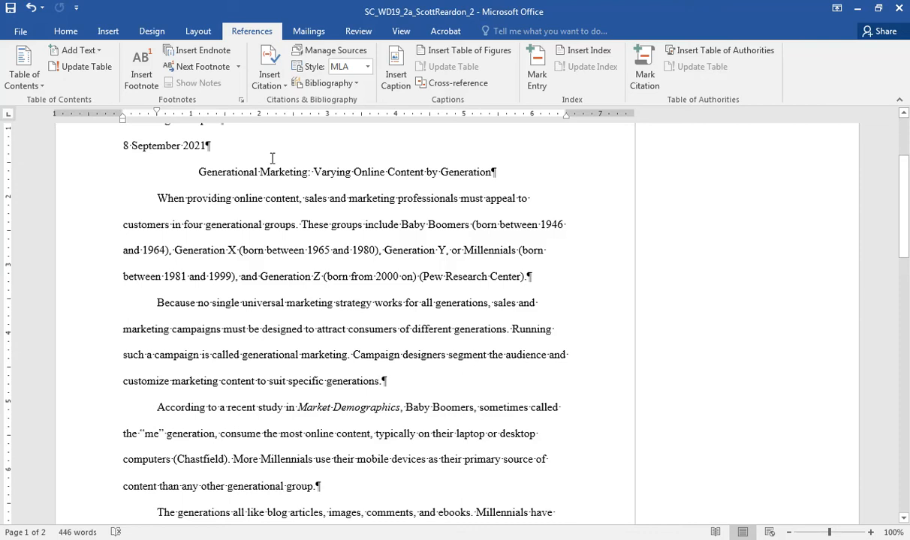
pyautogui.click(273, 78)
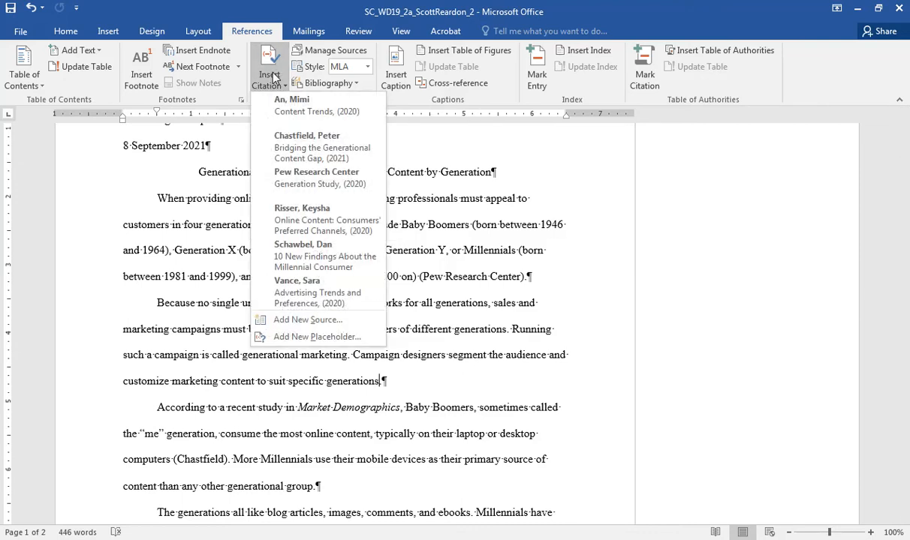
pyautogui.click(289, 147)
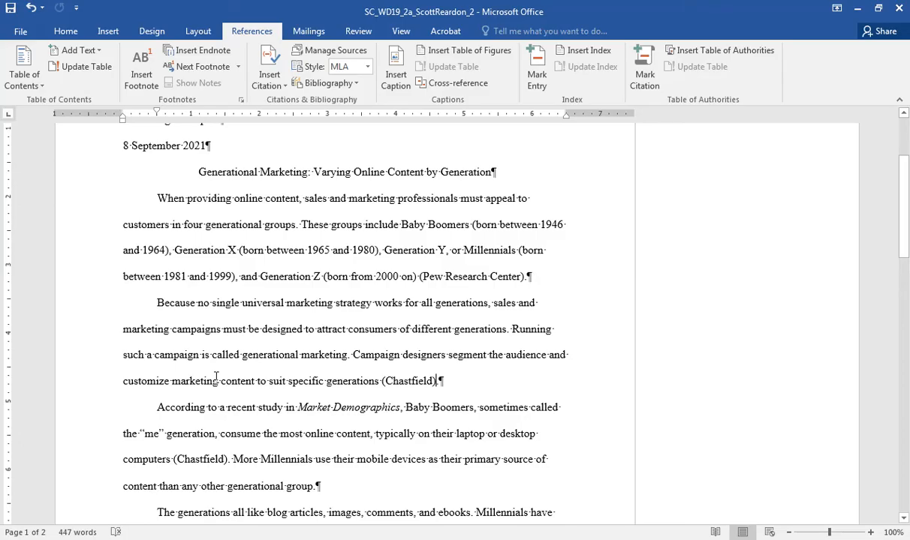
# Step: Replace the word "customize" in the second body paragraph with its synonym "tailor"
pyautogui.click(149, 385)
pyautogui.rightClick(149, 385)
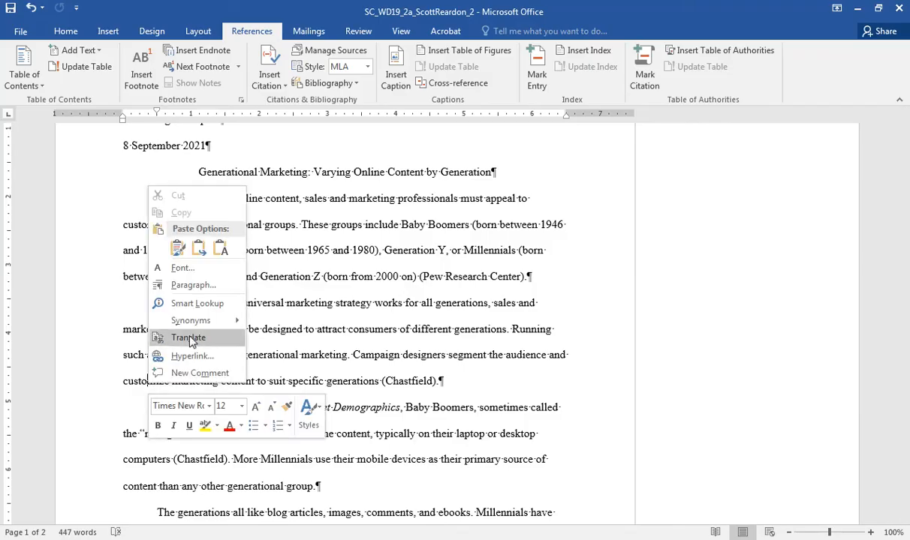
pyautogui.moveTo(204, 326)
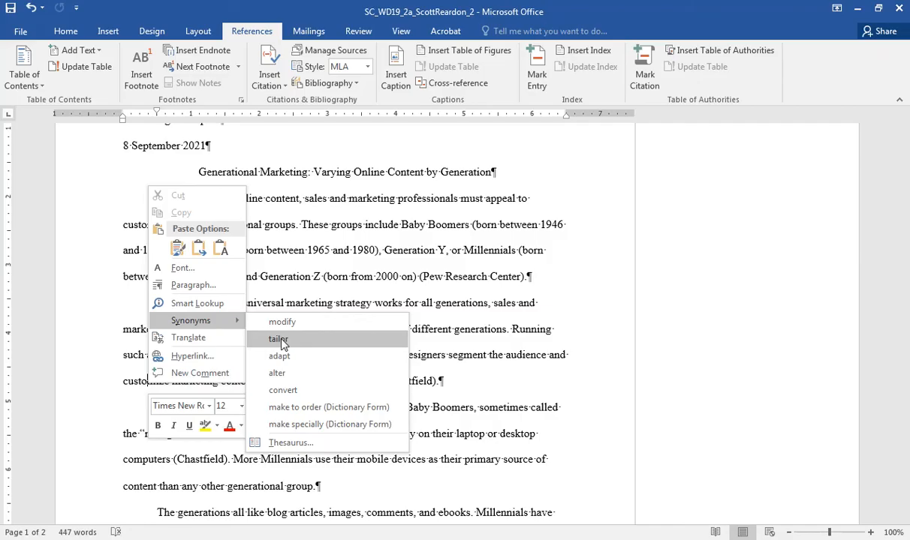
pyautogui.click(279, 340)
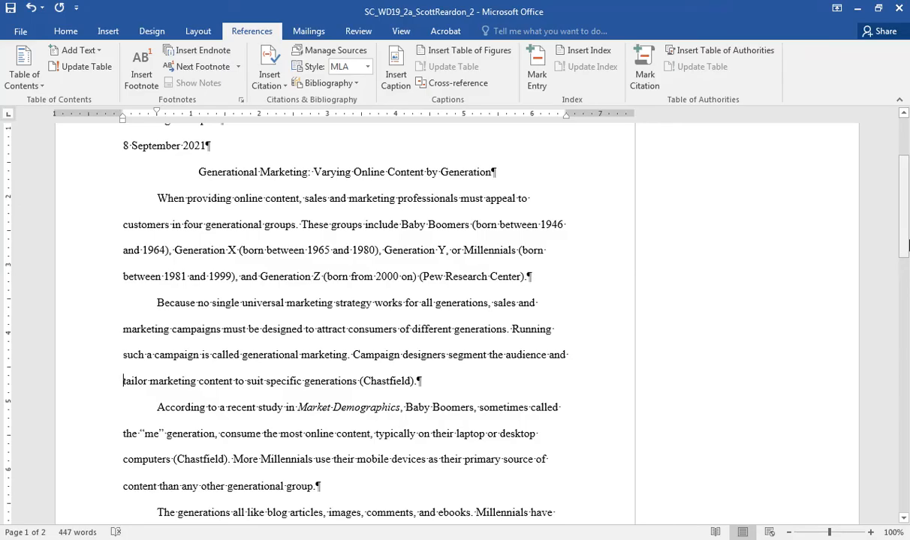
# Step: Edit the source cited after "videos and social content" in the fourth body paragraph, setting its day accessed to 2
pyautogui.moveTo(907, 244); pyautogui.dragTo(905, 286)
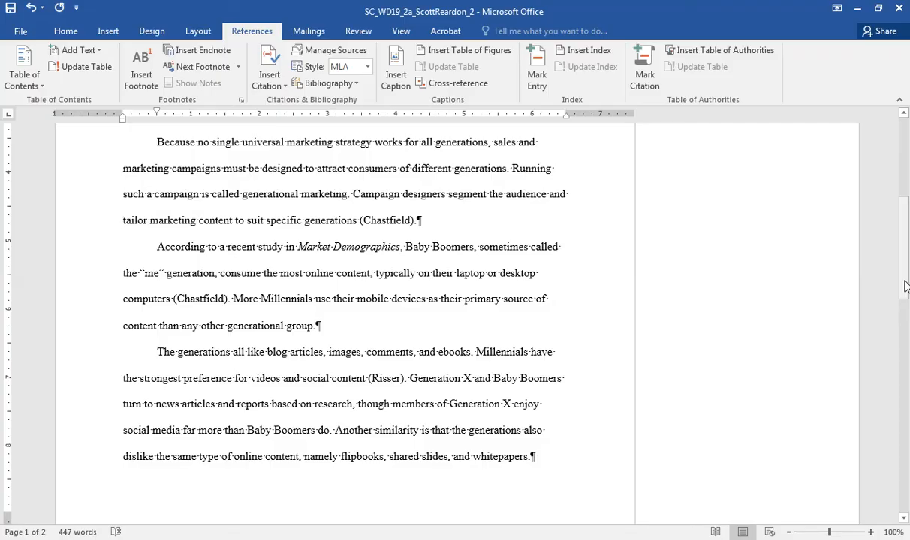
pyautogui.click(388, 381)
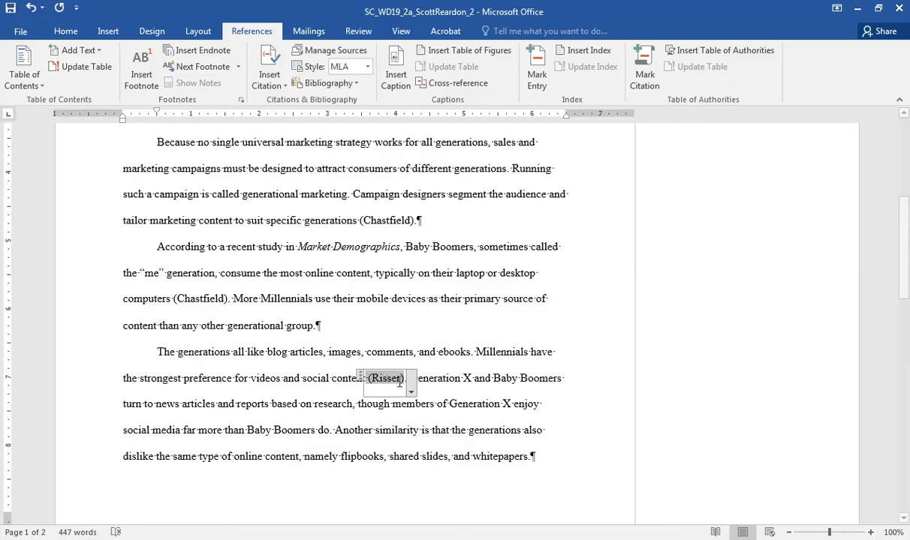
pyautogui.click(410, 391)
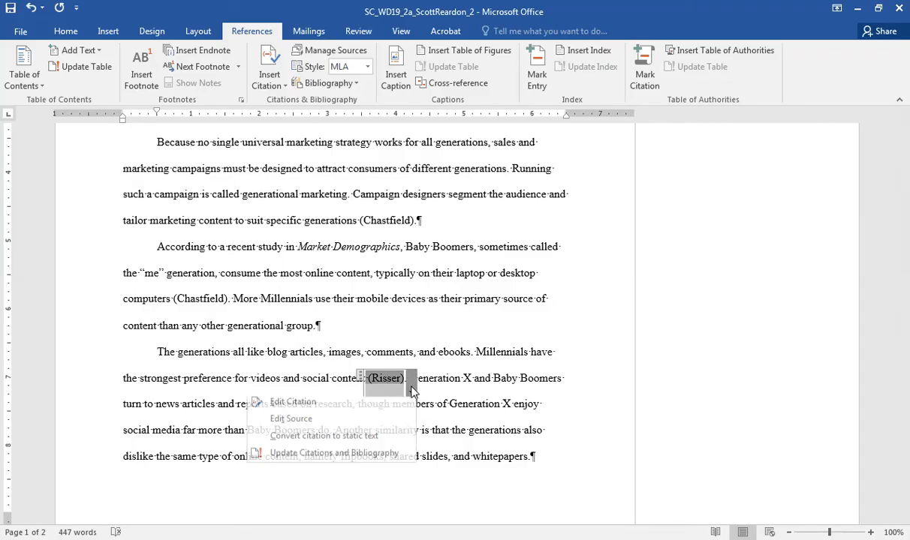
pyautogui.click(319, 424)
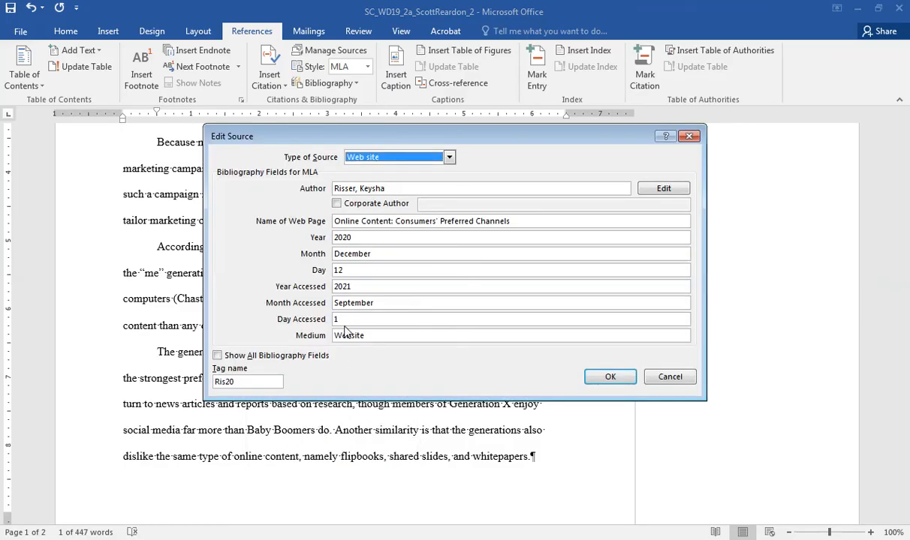
pyautogui.moveTo(344, 318); pyautogui.dragTo(334, 319)
pyautogui.write('2')
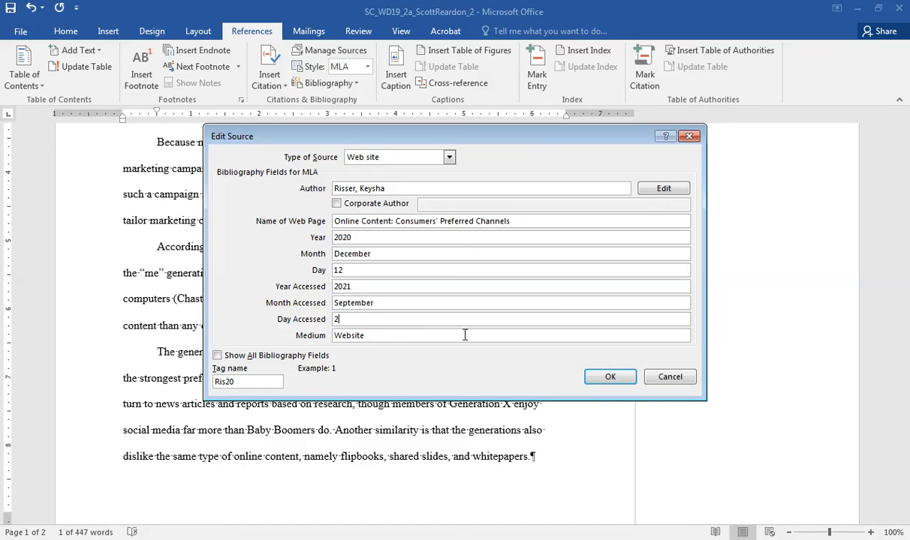
pyautogui.click(594, 381)
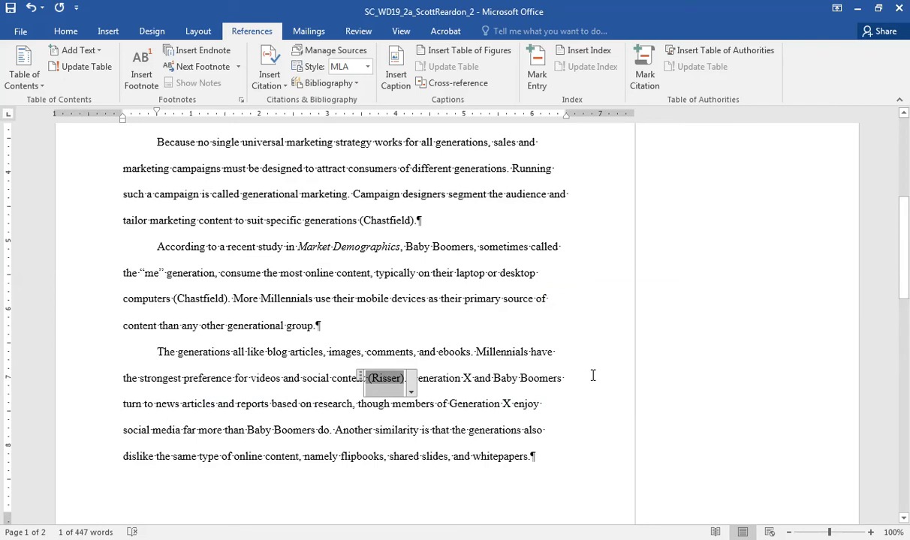
# Step: Start a new Article in a Periodical source before the period after "whitepapers" and enter the author's last and first name
pyautogui.click(529, 458)
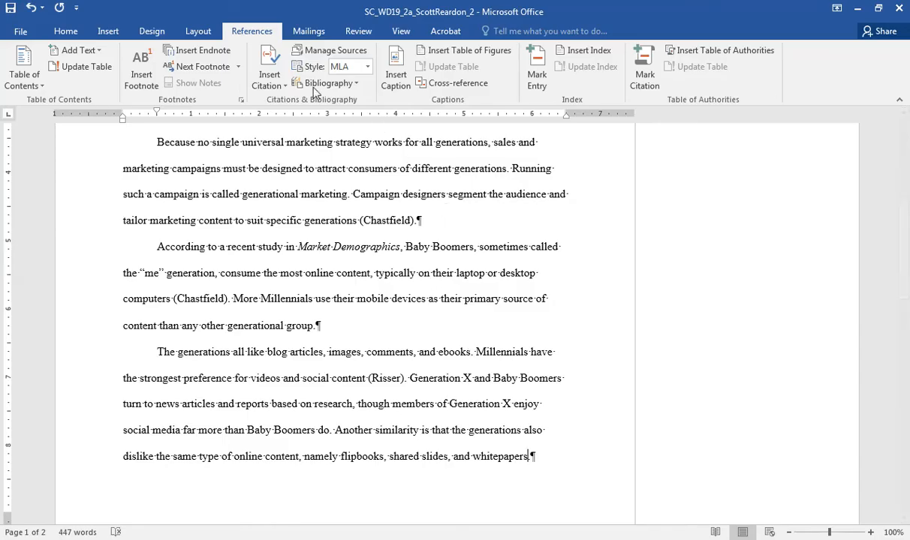
pyautogui.click(273, 78)
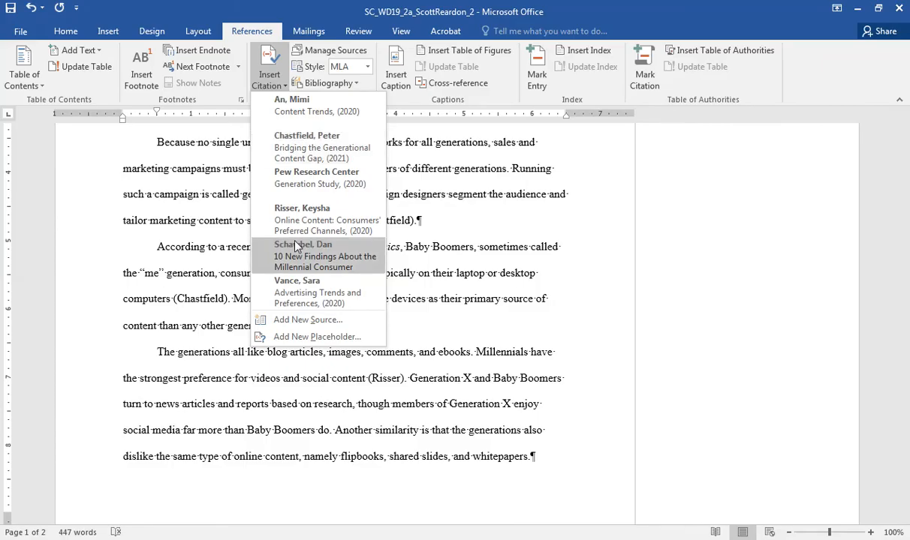
pyautogui.click(295, 320)
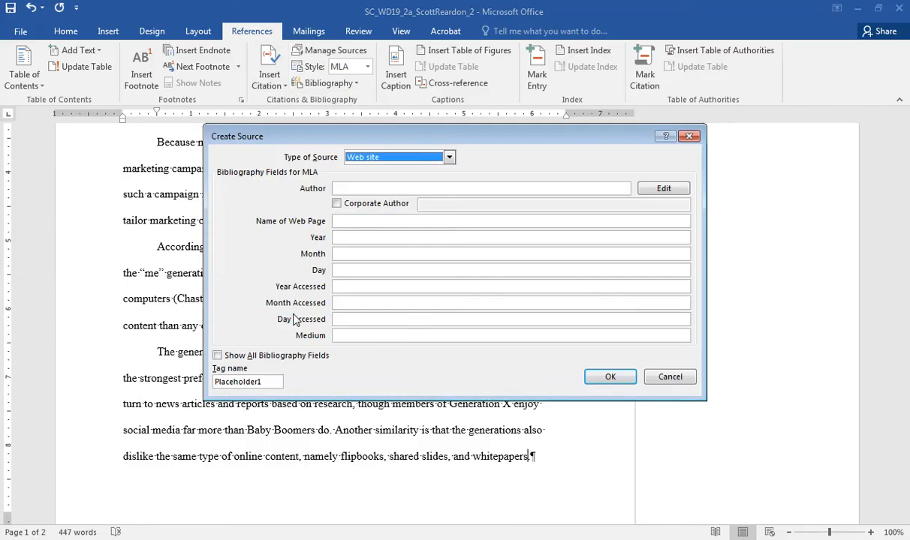
pyautogui.click(449, 157)
pyautogui.click(409, 189)
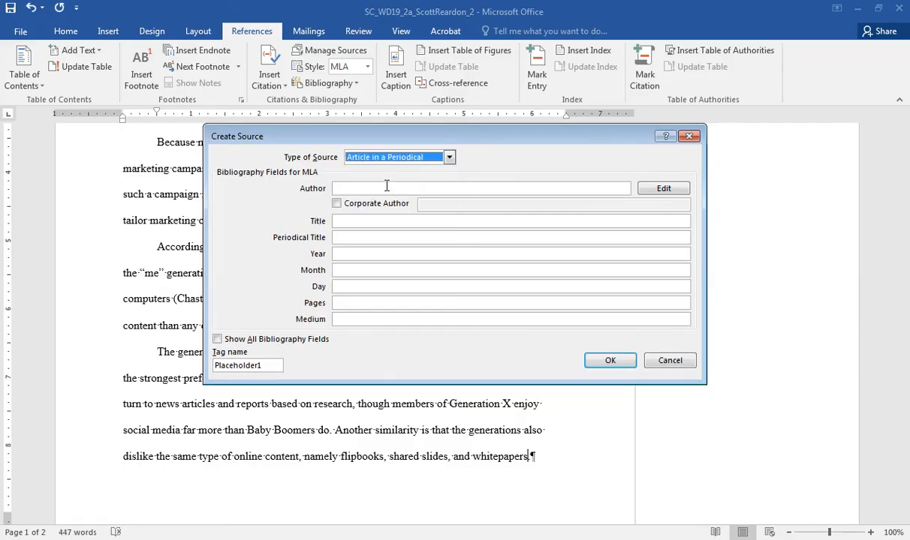
pyautogui.click(386, 187)
pyautogui.write('Rive')
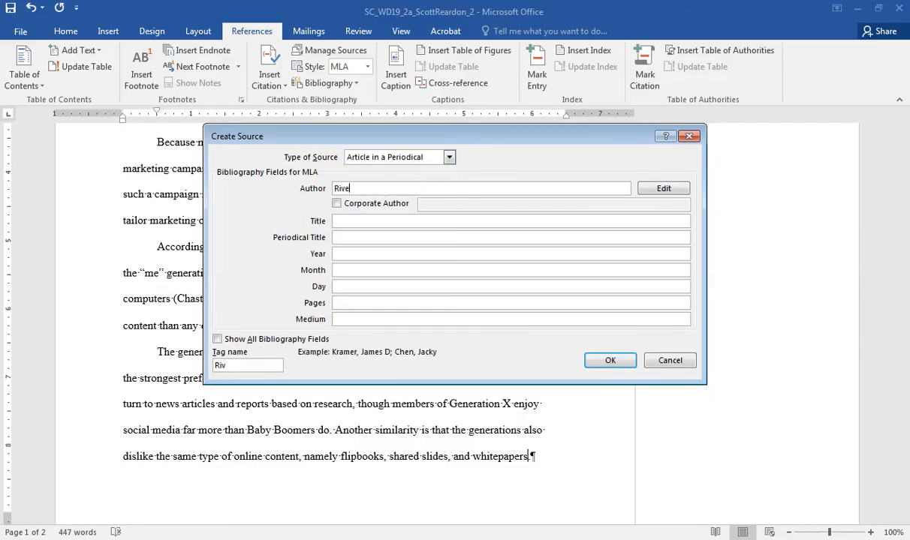
pyautogui.write('ra, Pedo')
# Step: Title the article source Generation Gaps and set its periodical title to Market Analysis
pyautogui.click(370, 222)
pyautogui.write('Generation Gaps')
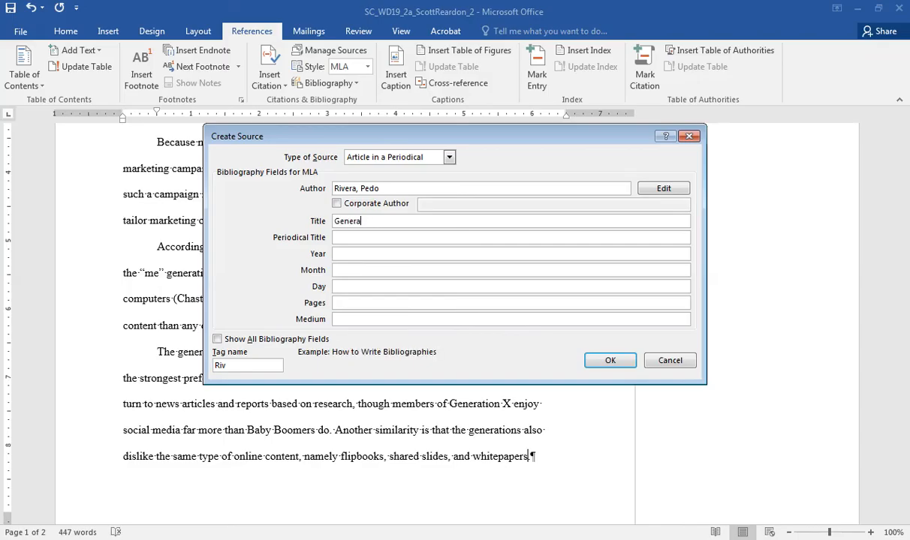
pyautogui.press('Tab')
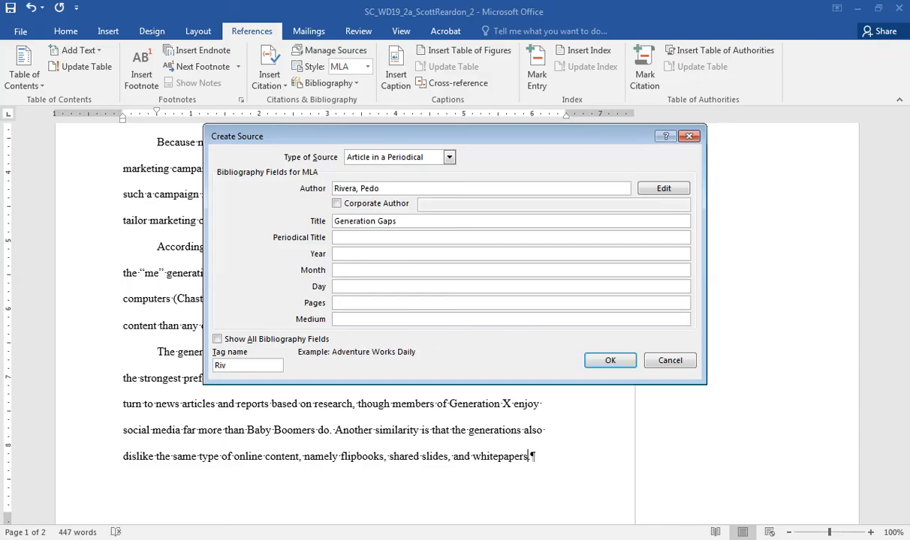
pyautogui.write('Market Analyis')
pyautogui.press('BackSpace')
pyautogui.press('BackSpace')
pyautogui.write('sis')
# Step: Set the article source's publication date to year 2020, month June, day 5
pyautogui.press('Tab')
pyautogui.write('2020')
pyautogui.press('Tab')
pyautogui.write('June')
pyautogui.press('Tab')
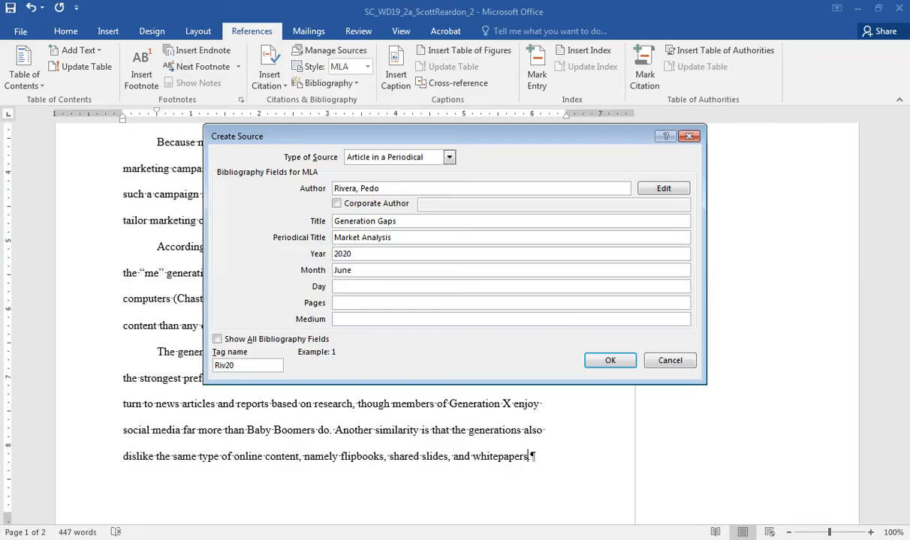
pyautogui.write('5')
# Step: Complete the article citation with page 20 and medium Print, and save the document
pyautogui.press('Tab')
pyautogui.write('20')
pyautogui.press('Tab')
pyautogui.write('Print')
pyautogui.click(609, 361)
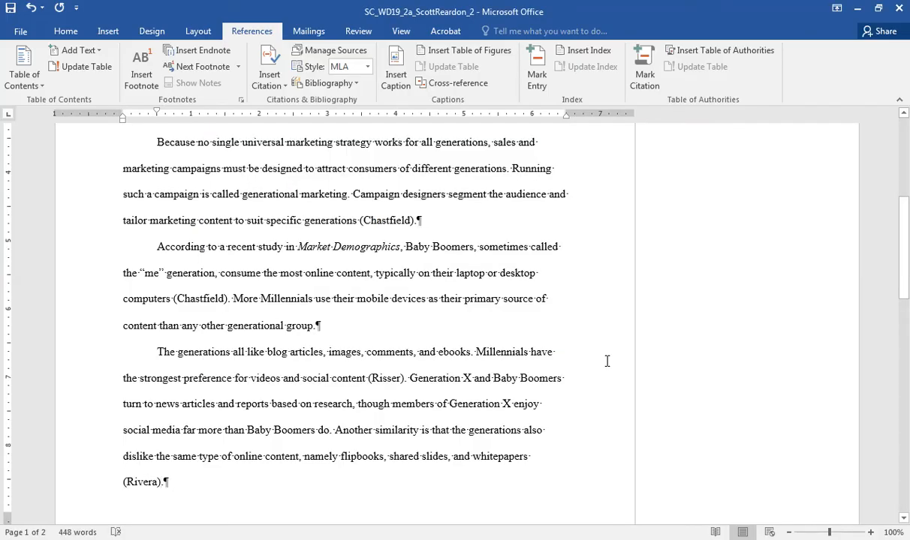
pyautogui.write('.')
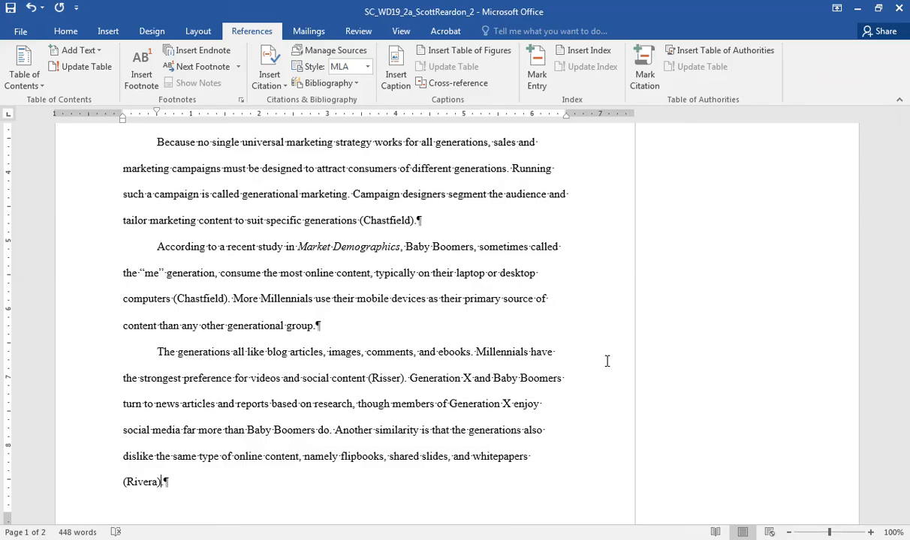
pyautogui.hotkey('ctrl', 's')
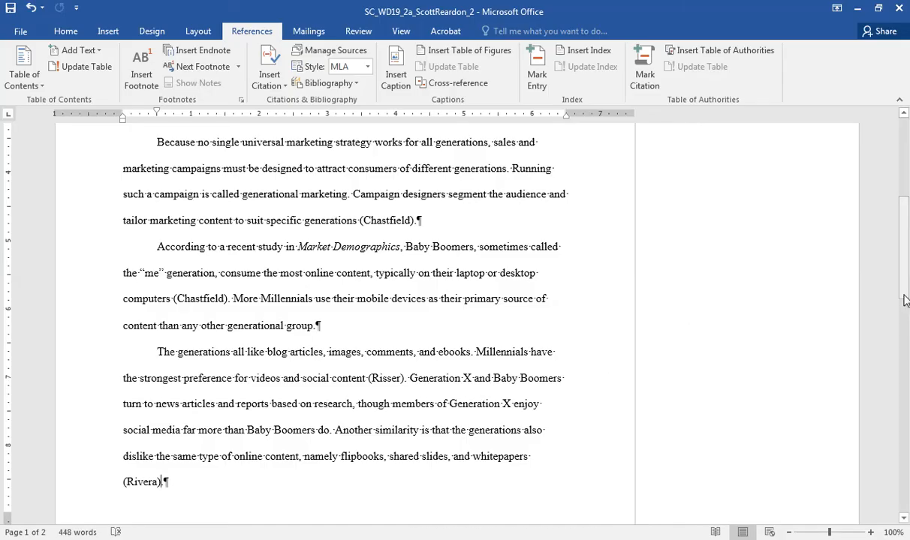
# Step: Add page number 14 to the citation after "not played too frequently" in the first paragraph of page 2
pyautogui.moveTo(905, 299); pyautogui.dragTo(900, 385)
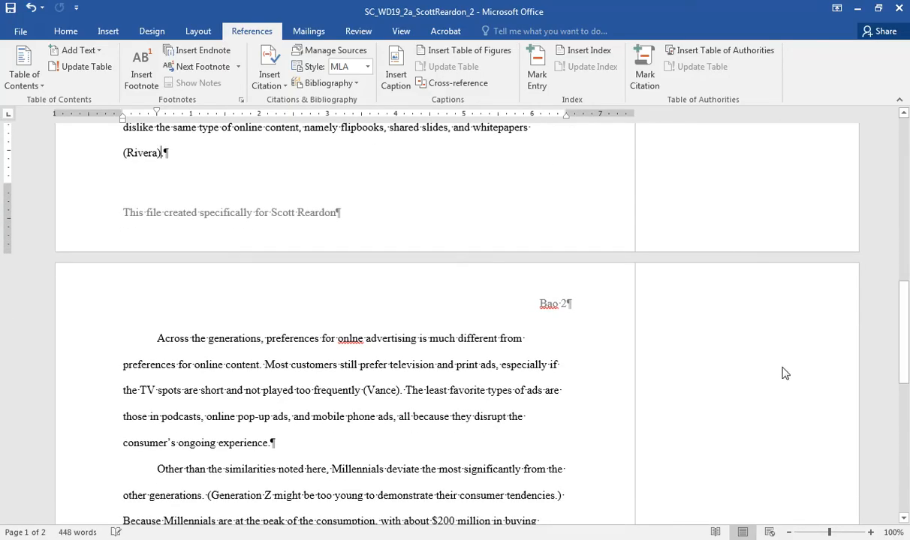
pyautogui.click(390, 387)
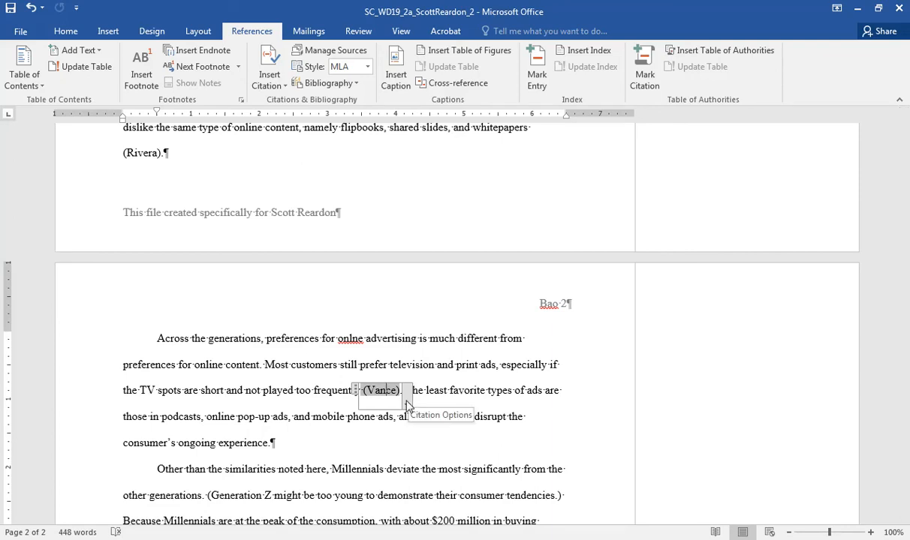
pyautogui.click(406, 404)
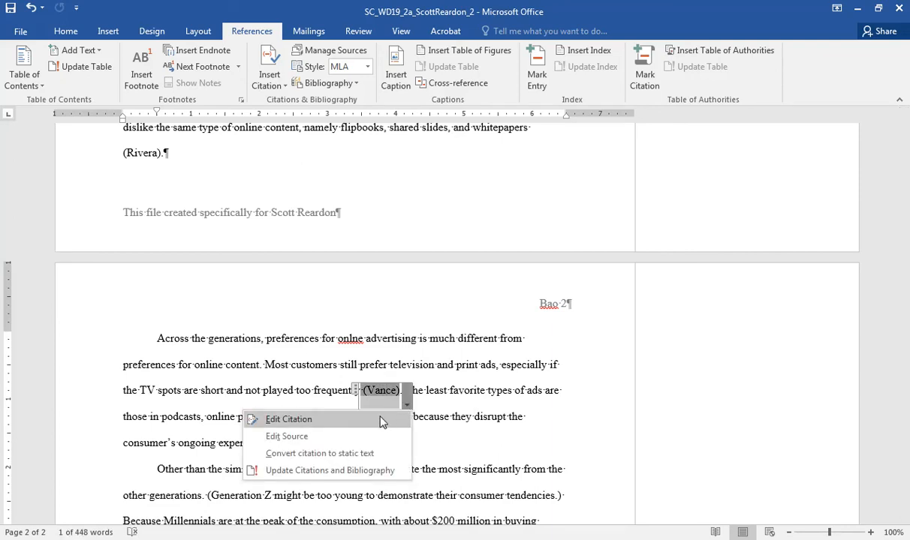
pyautogui.click(334, 424)
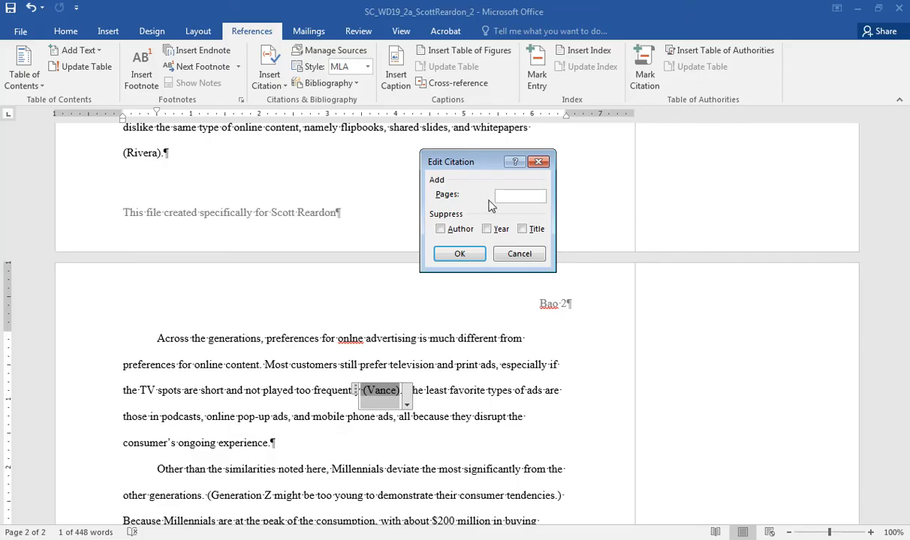
pyautogui.write('14')
pyautogui.click(459, 254)
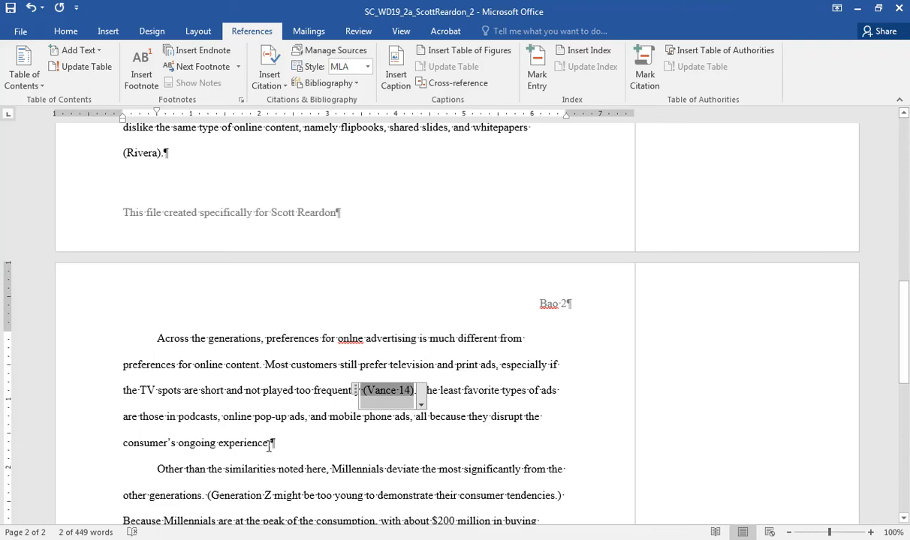
# Step: Insert a footnote at the end of page 2's first paragraph reading "These ads include banner and display ads."
pyautogui.click(269, 443)
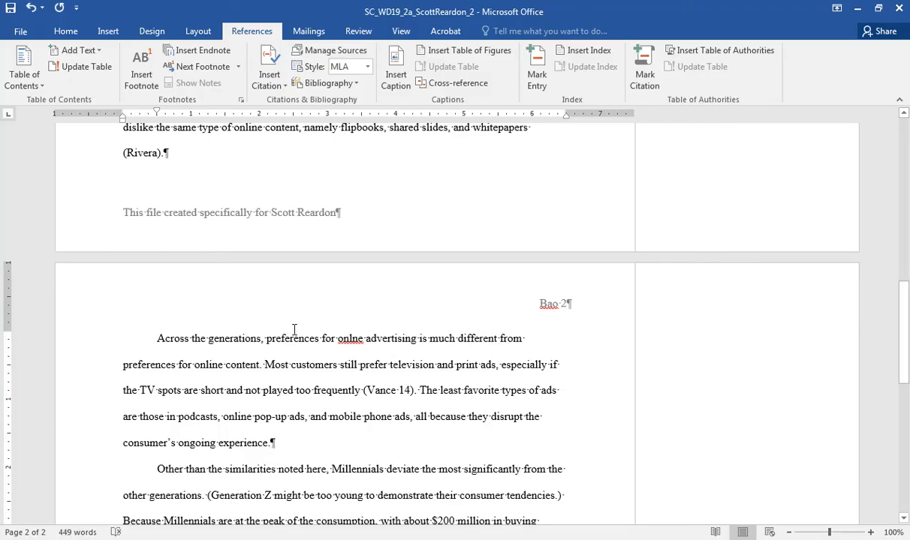
pyautogui.click(142, 78)
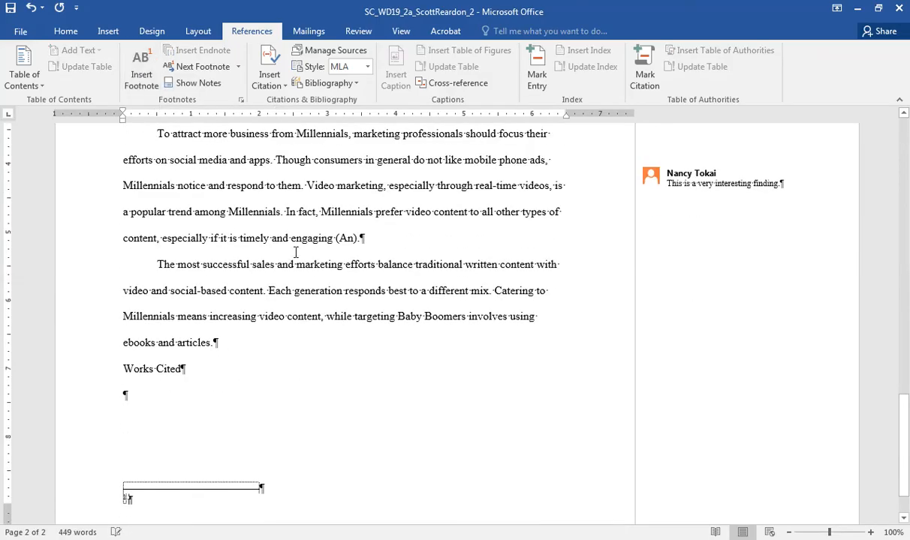
pyautogui.write('the')
pyautogui.press('BackSpace')
pyautogui.press('BackSpace')
pyautogui.press('BackSpace')
pyautogui.press('BackSpace')
pyautogui.write('These ads include banner and display ads.')
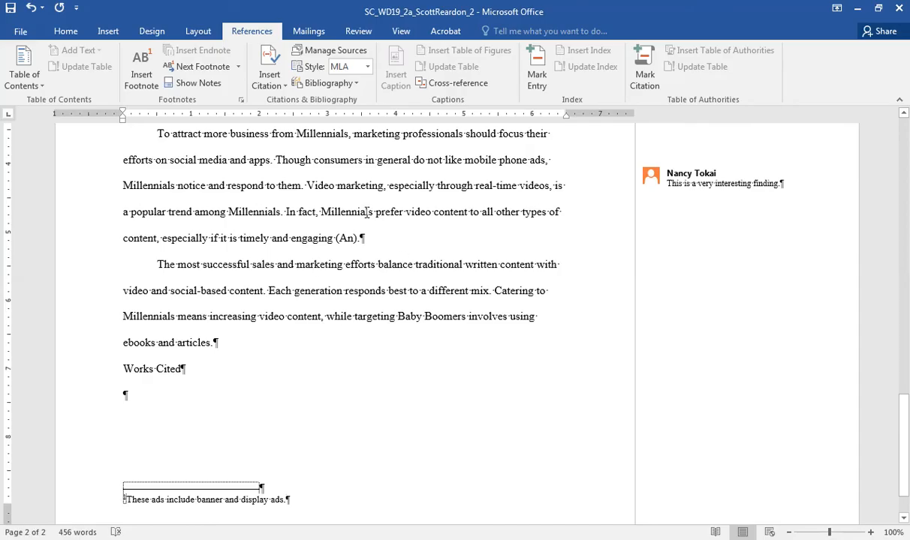
# Step: Modify the Footnote Text style to use a 12-point font size and double line spacing
pyautogui.rightClick(238, 500)
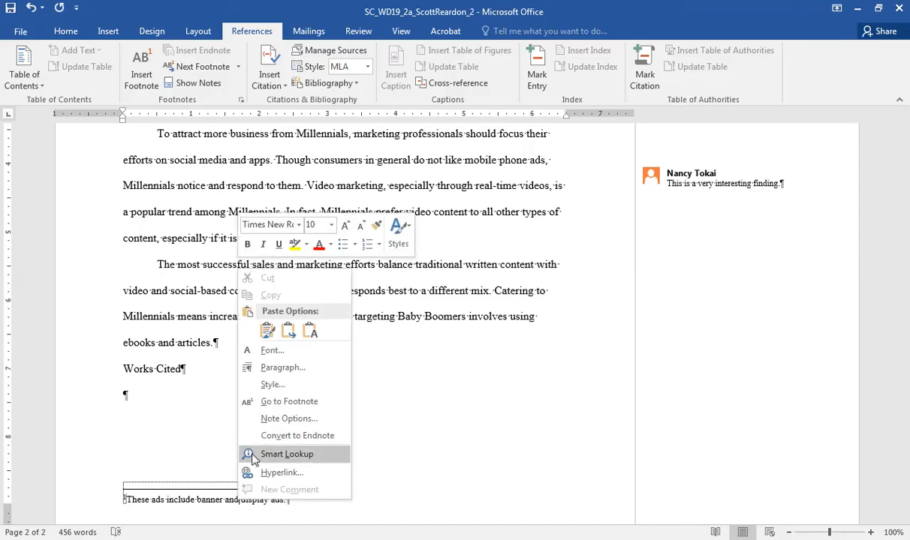
pyautogui.click(272, 386)
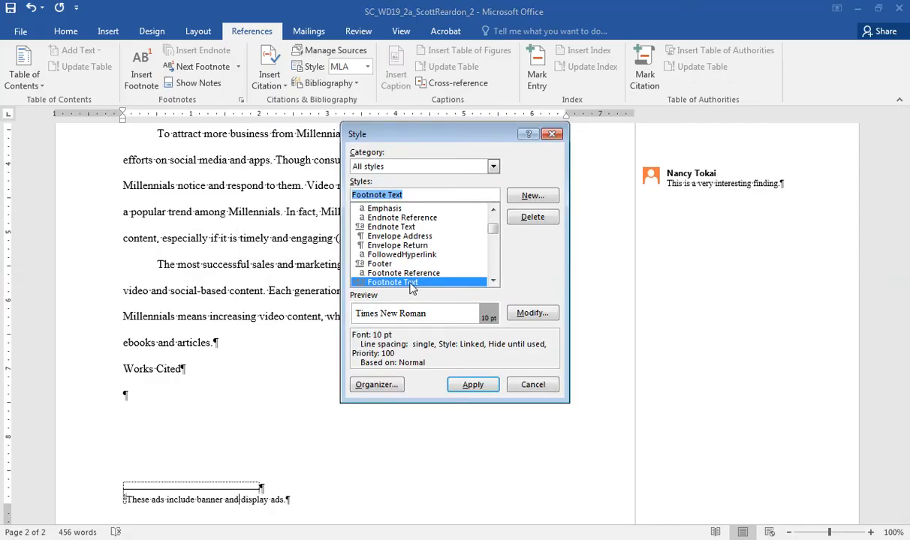
pyautogui.click(528, 320)
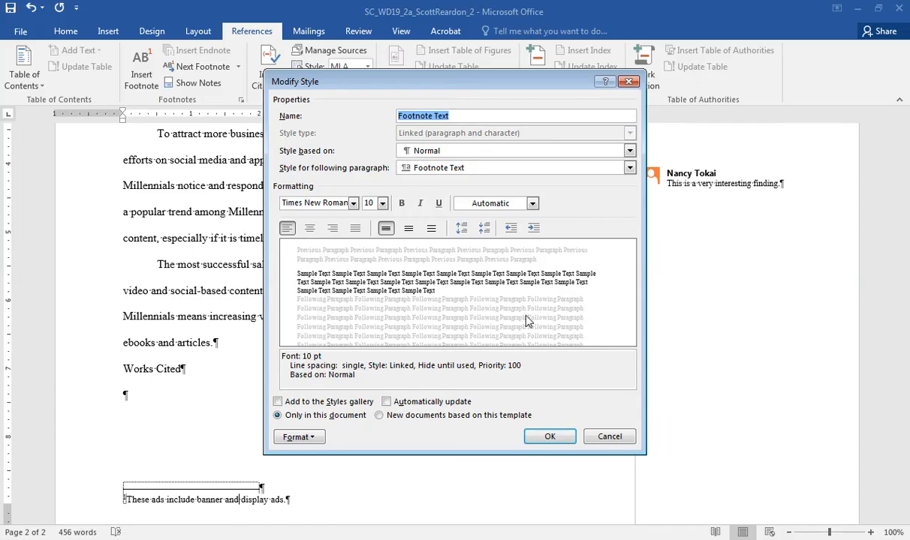
pyautogui.click(382, 203)
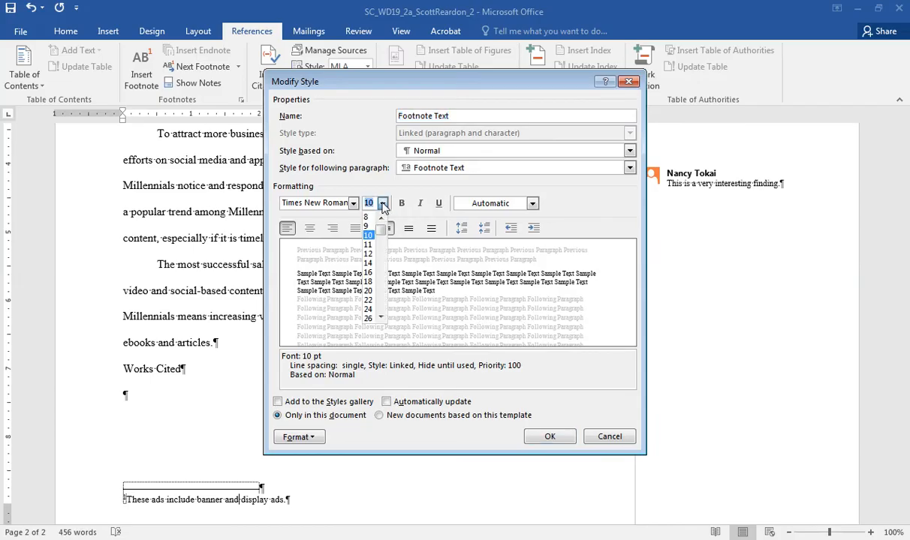
pyautogui.click(368, 254)
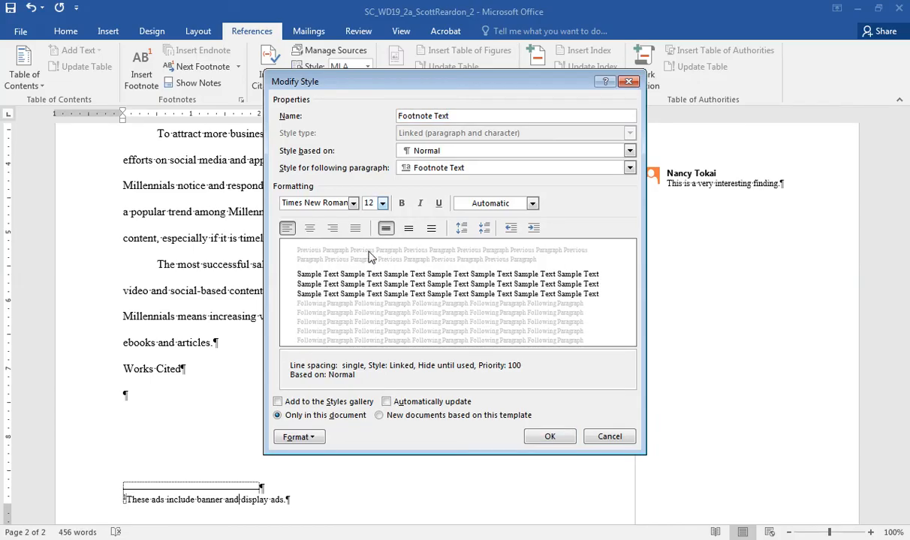
pyautogui.click(431, 229)
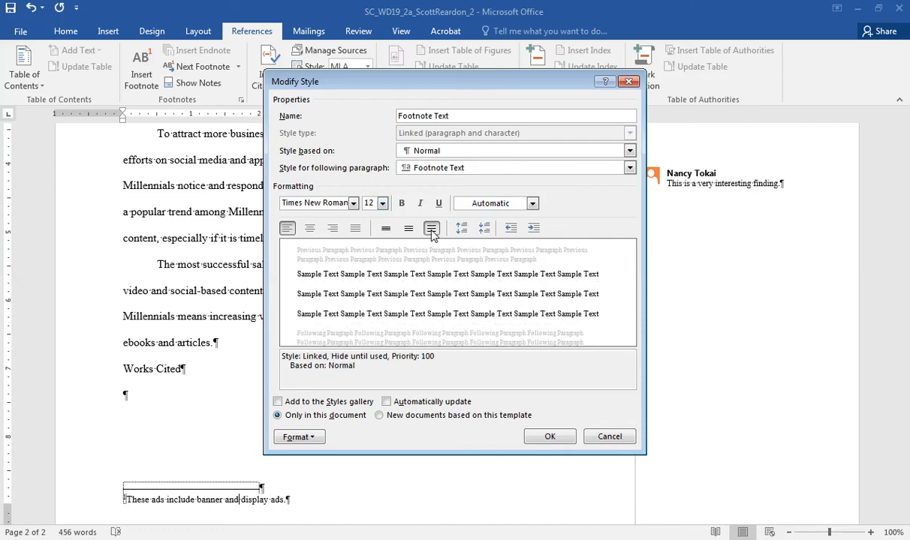
# Step: Add a 0.5" first-line indent to the Footnote Text style and apply the style to the footnote
pyautogui.click(304, 438)
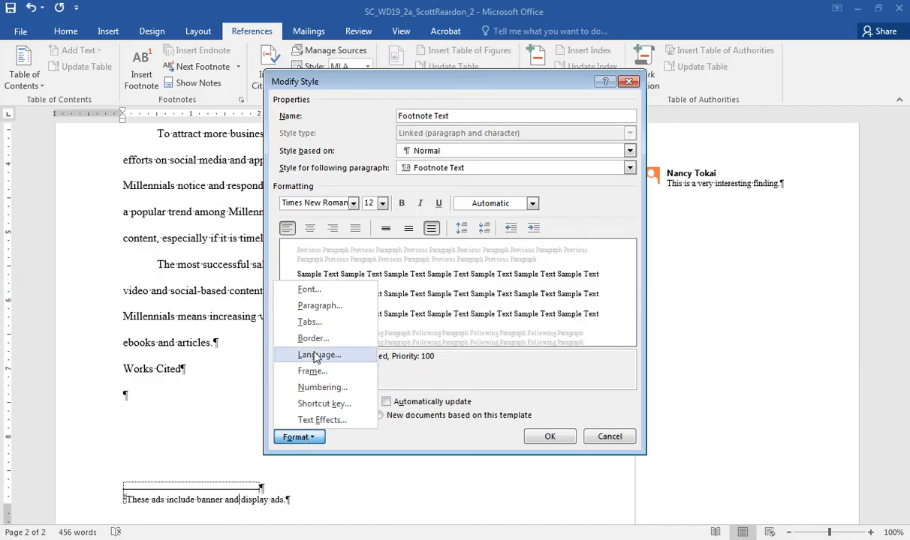
pyautogui.click(319, 306)
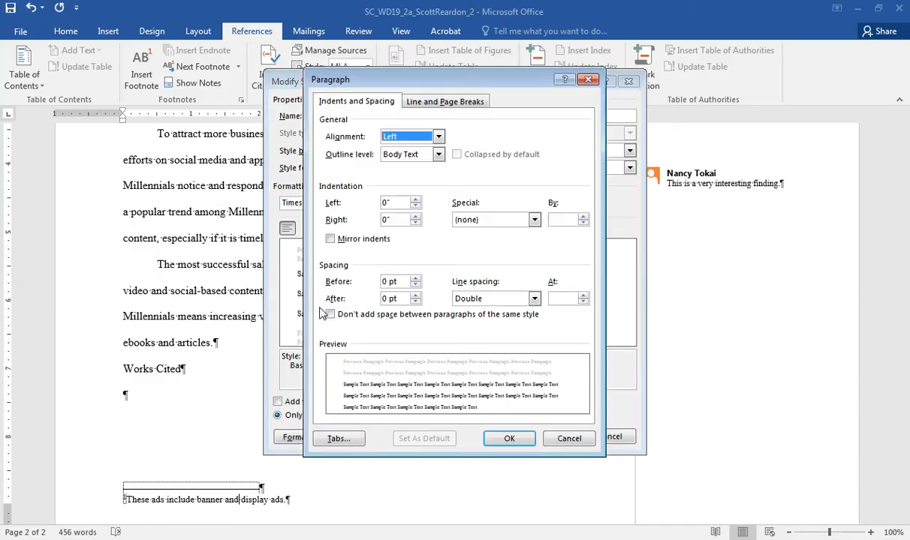
pyautogui.click(533, 220)
pyautogui.click(488, 239)
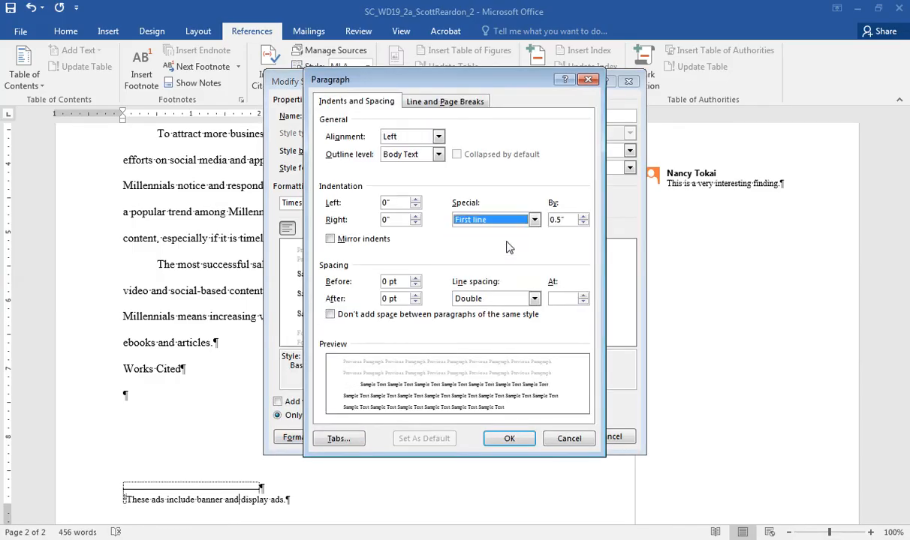
pyautogui.click(505, 443)
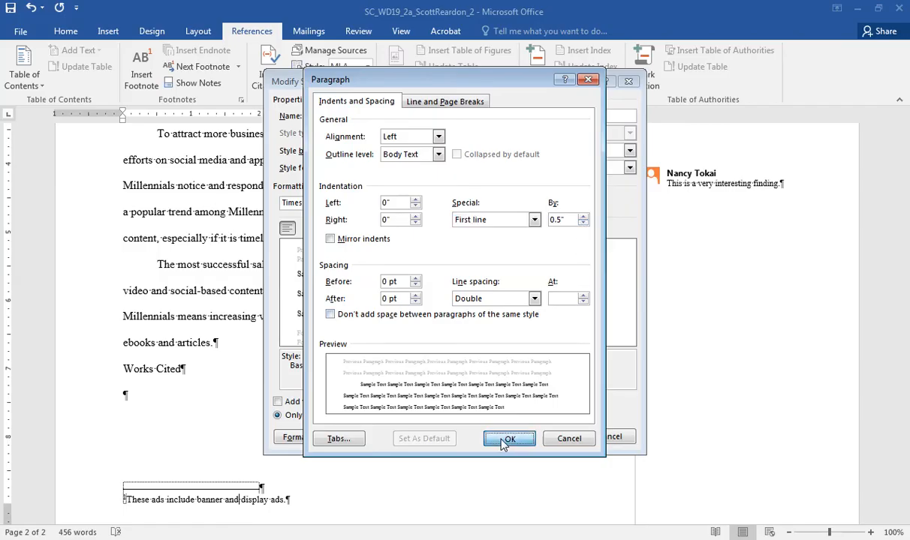
pyautogui.click(531, 438)
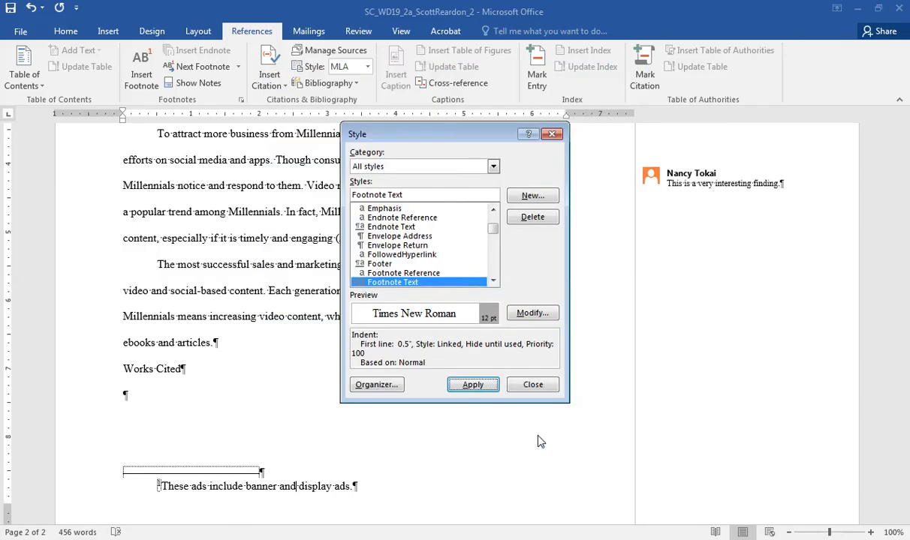
pyautogui.click(478, 385)
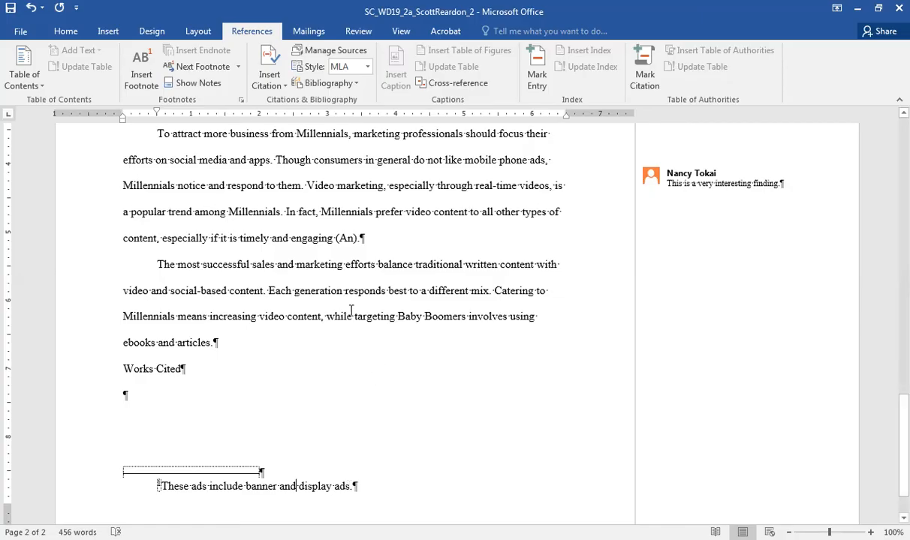
# Step: Try to replace all occurrences of "customers" with "consumers" while working from the footnote text
pyautogui.click(65, 32)
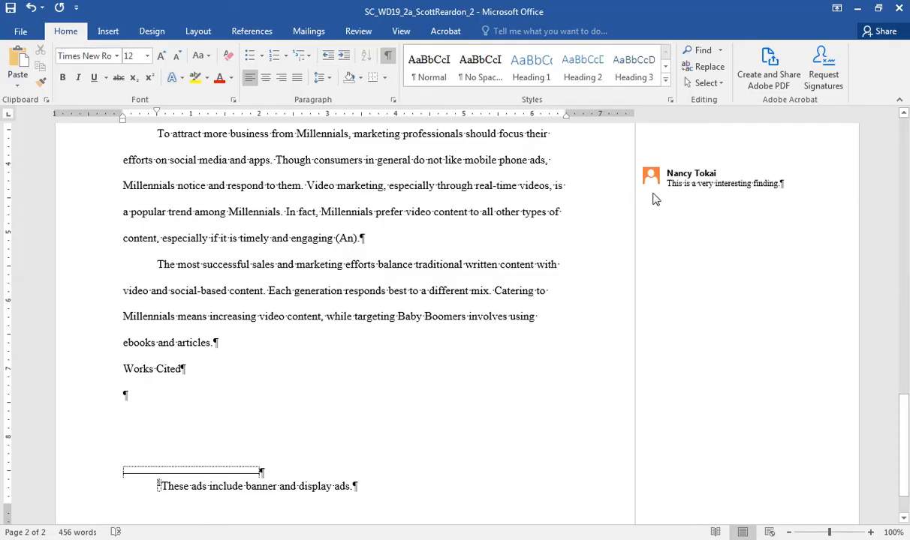
pyautogui.moveTo(657, 196)
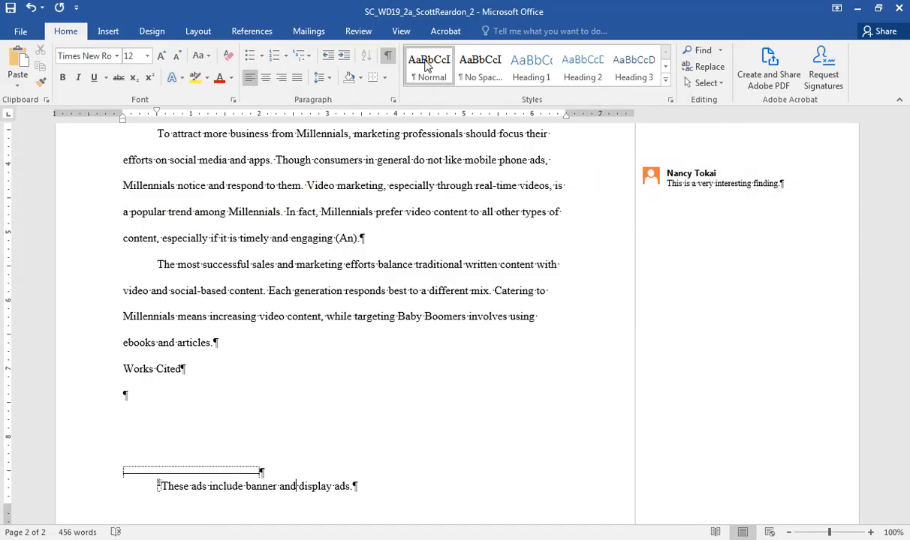
pyautogui.click(696, 69)
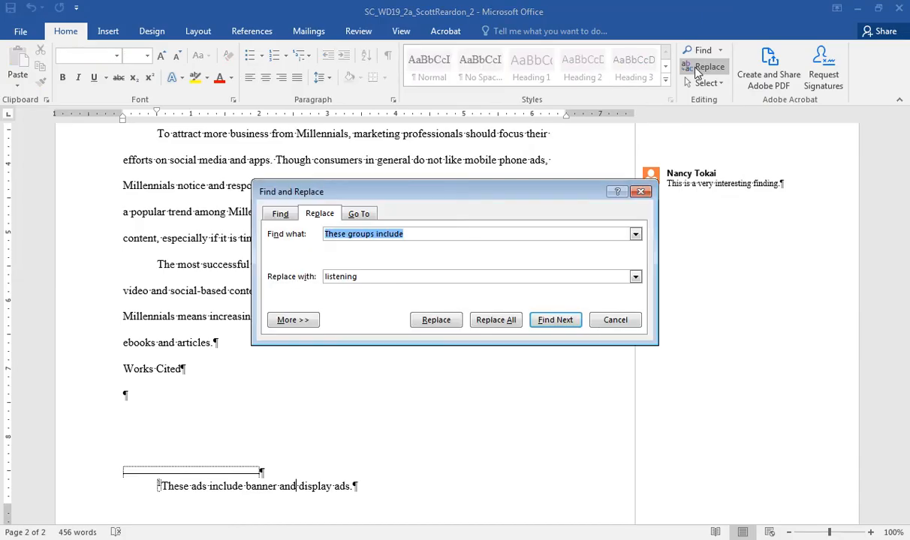
pyautogui.write('customers')
pyautogui.press('Tab')
pyautogui.write('consumers')
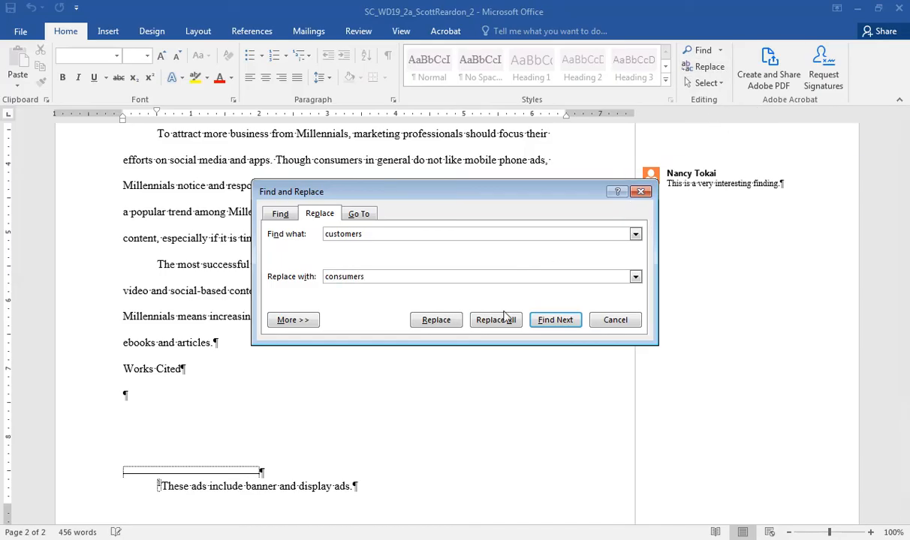
pyautogui.click(499, 320)
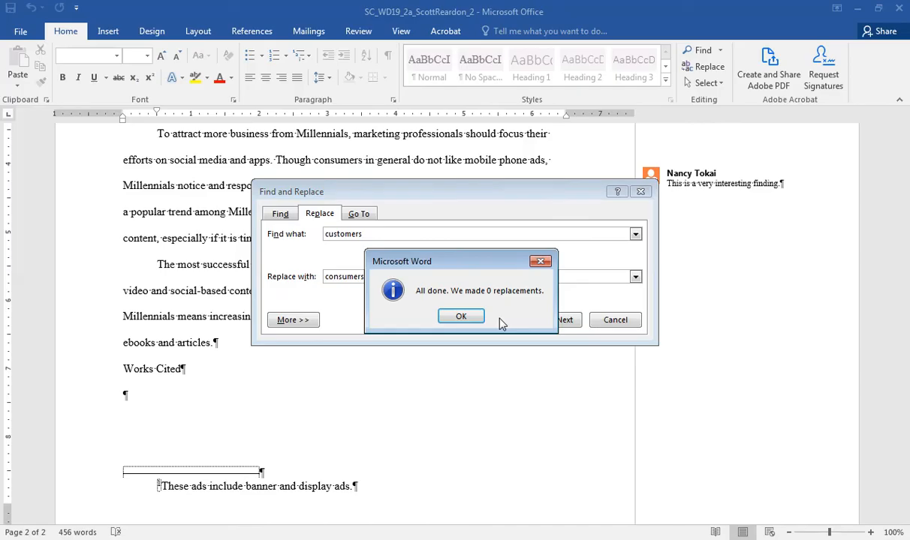
pyautogui.click(461, 318)
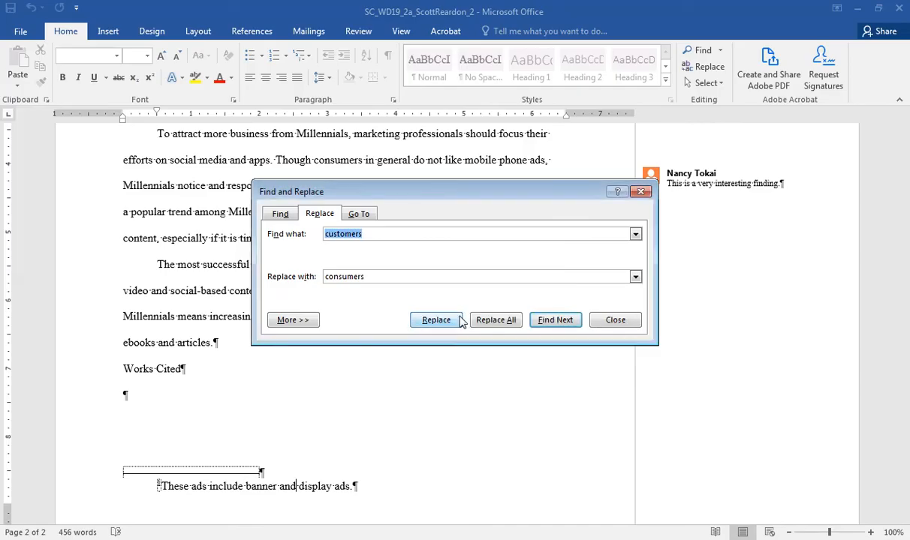
pyautogui.click(609, 321)
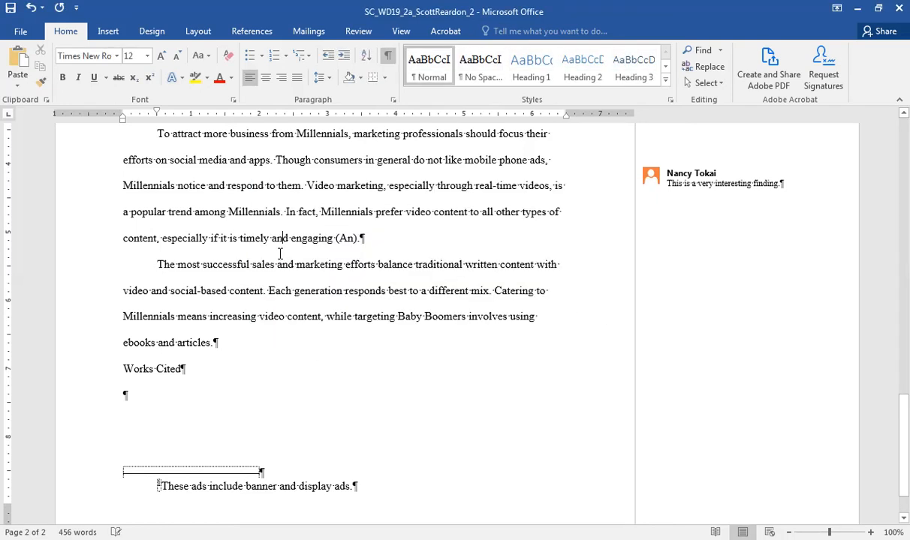
# Step: Replace all occurrences of "customers" with "consumers" starting from the body text of the paper
pyautogui.click(280, 212)
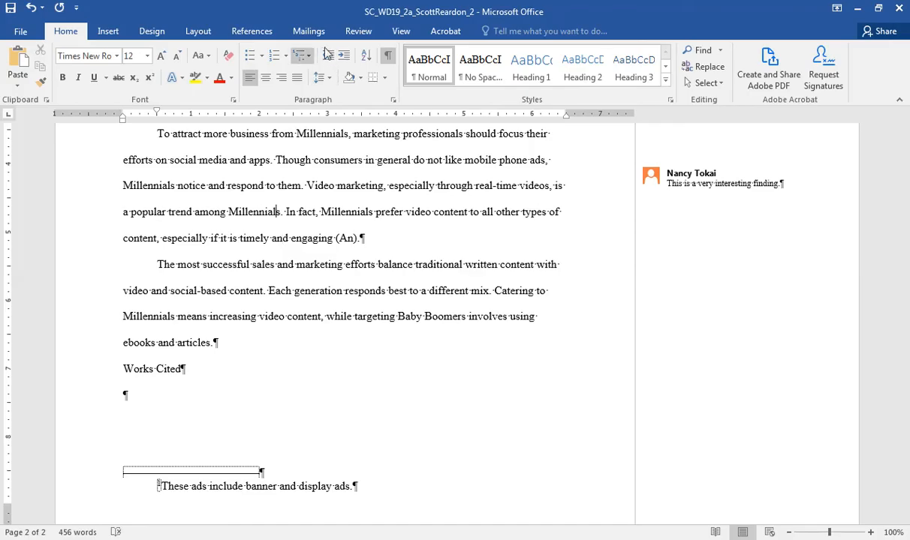
pyautogui.click(705, 67)
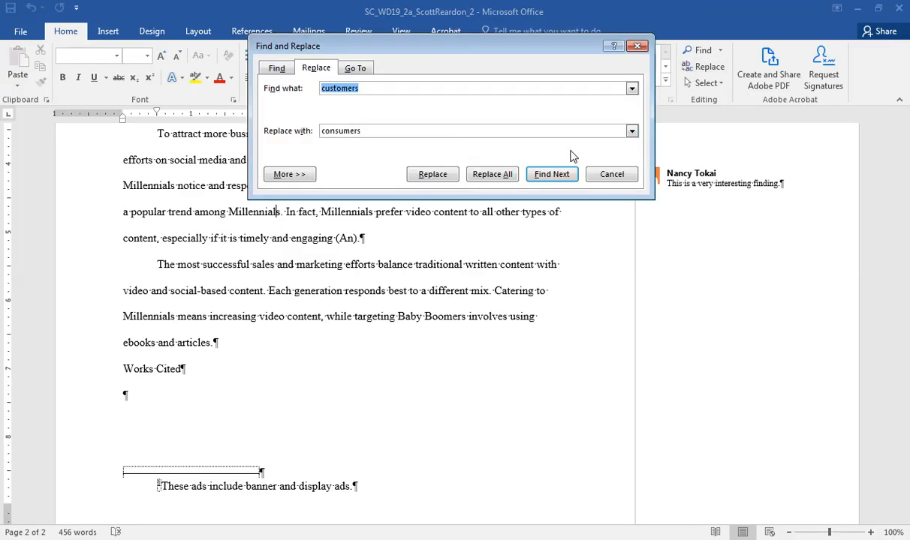
pyautogui.click(494, 183)
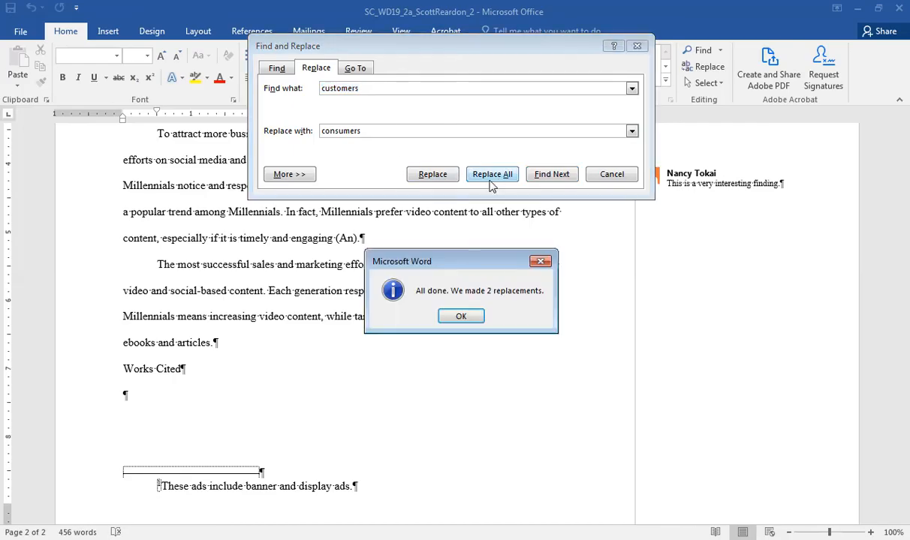
pyautogui.click(461, 318)
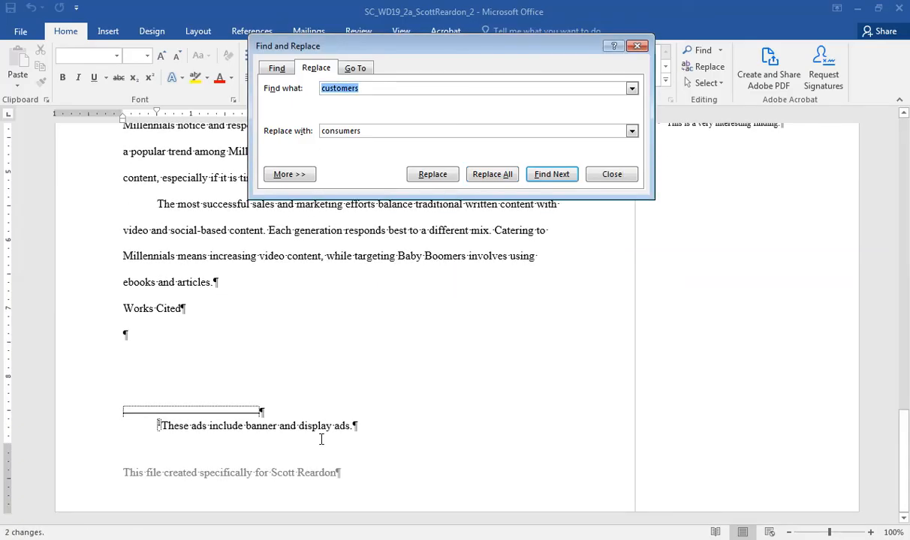
pyautogui.click(603, 175)
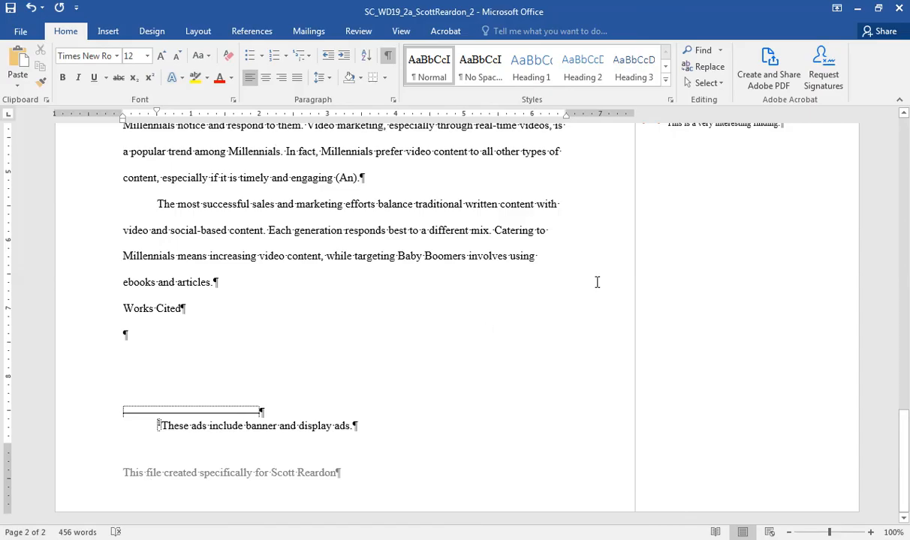
# Step: Reply "Thanks!" to the comment on the video marketing sentence on page 2
pyautogui.moveTo(905, 424); pyautogui.dragTo(904, 390)
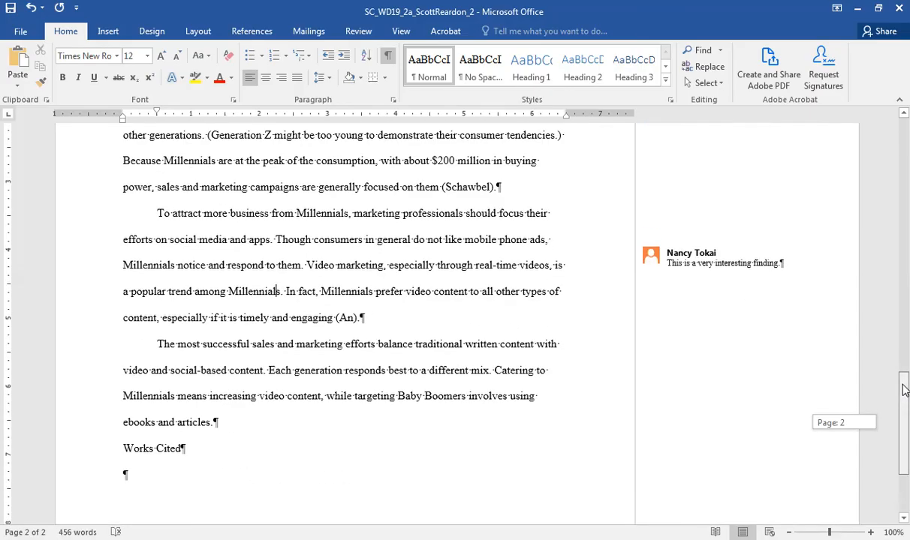
pyautogui.click(752, 271)
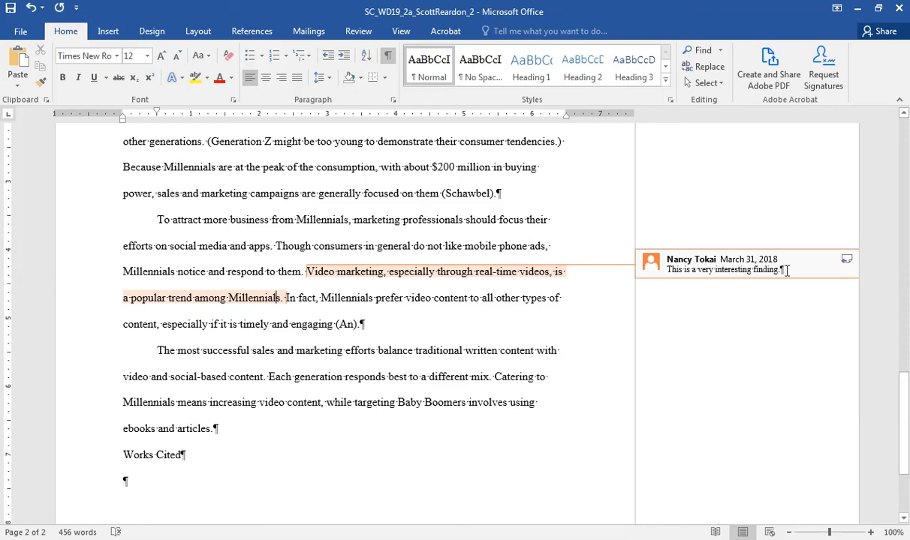
pyautogui.click(847, 261)
pyautogui.write('Thanks!')
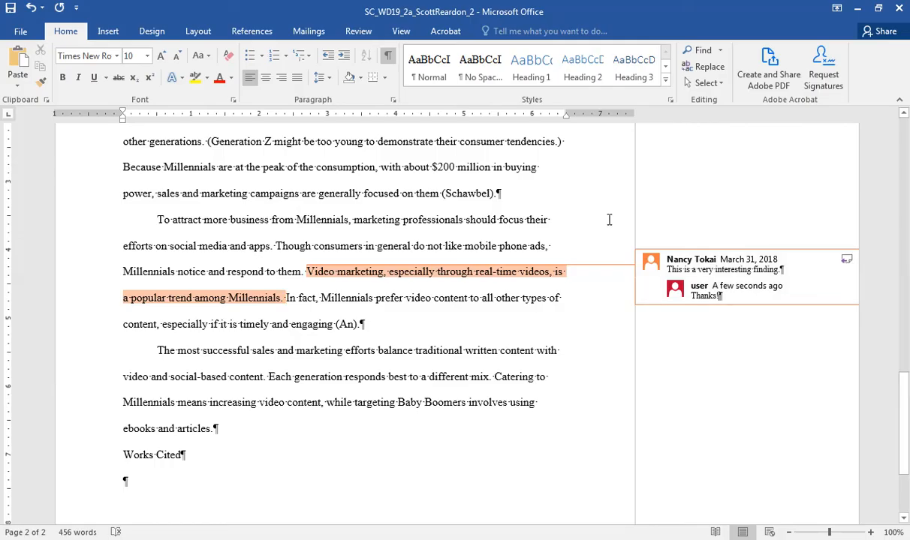
pyautogui.click(384, 232)
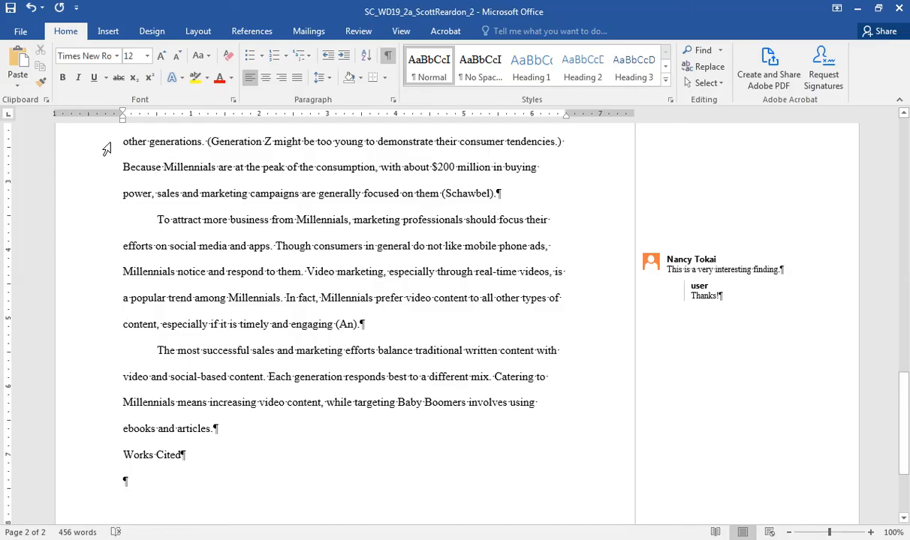
# Step: Insert a page break before the Works Cited heading and center the heading on its new page
pyautogui.click(109, 33)
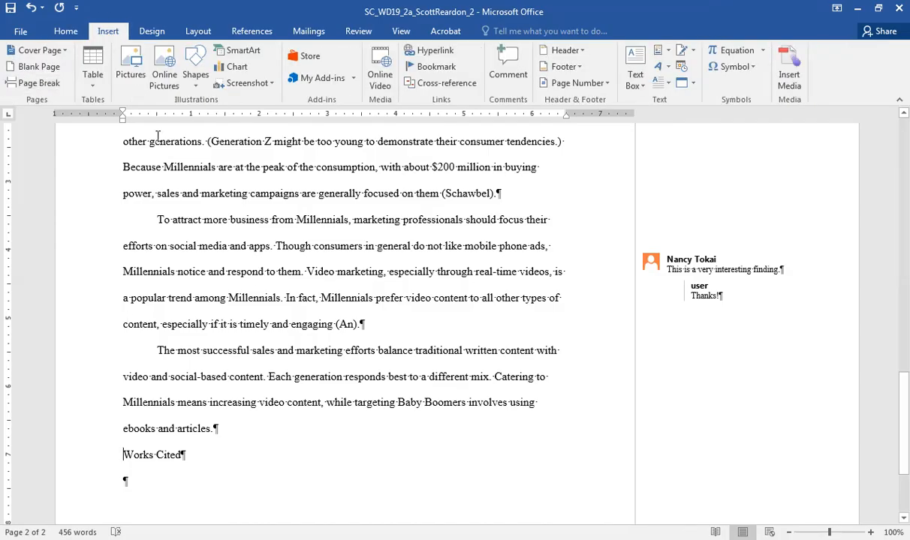
pyautogui.hotkey('ctrl', 'Return')
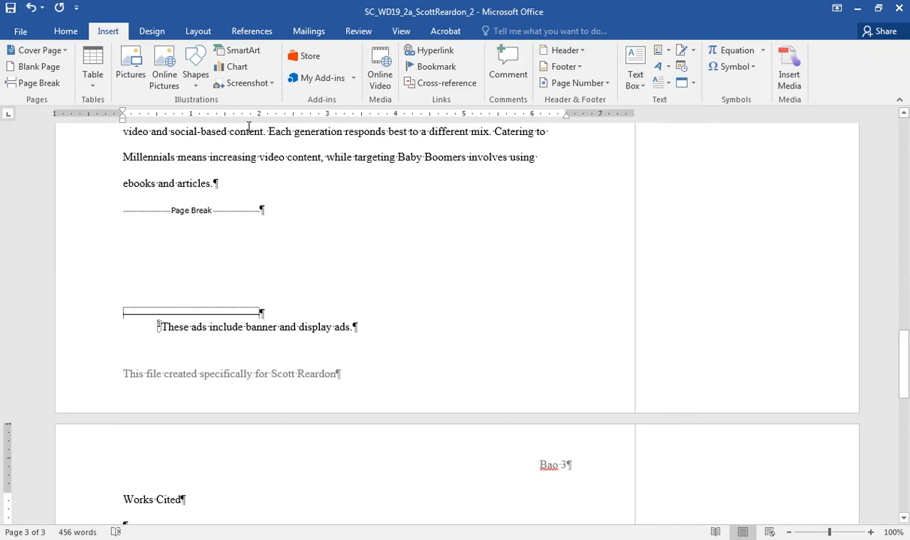
pyautogui.click(76, 39)
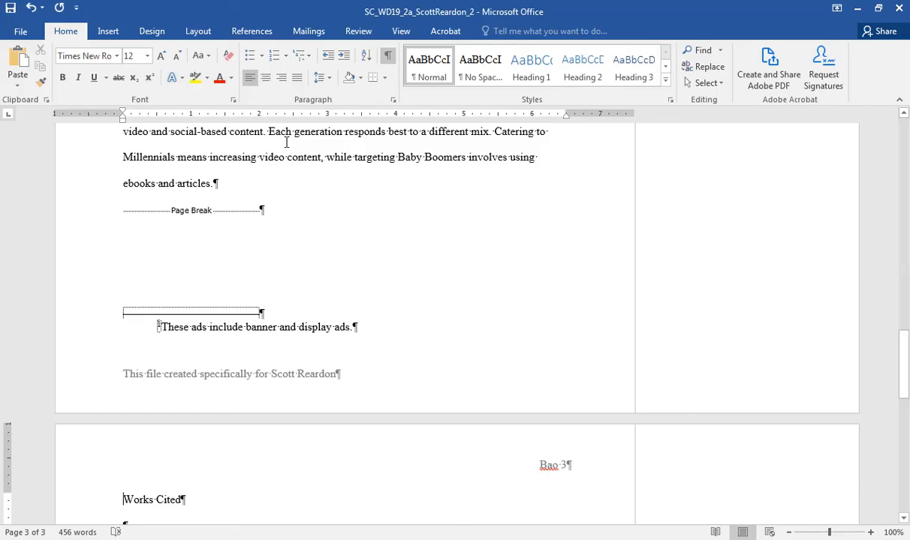
pyautogui.hotkey('ctrl', 'e')
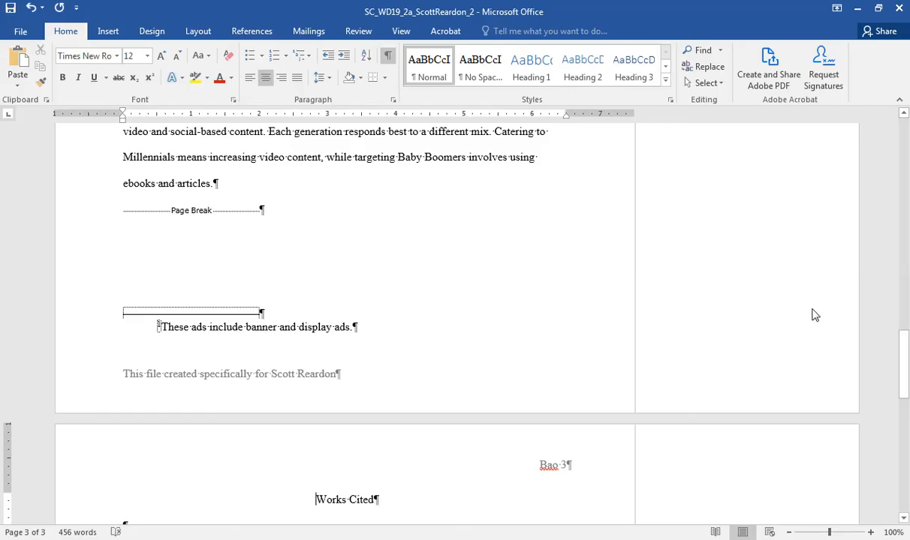
# Step: Insert a bibliography in the blank paragraph below the Works Cited heading on page 3
pyautogui.moveTo(904, 358); pyautogui.dragTo(904, 405)
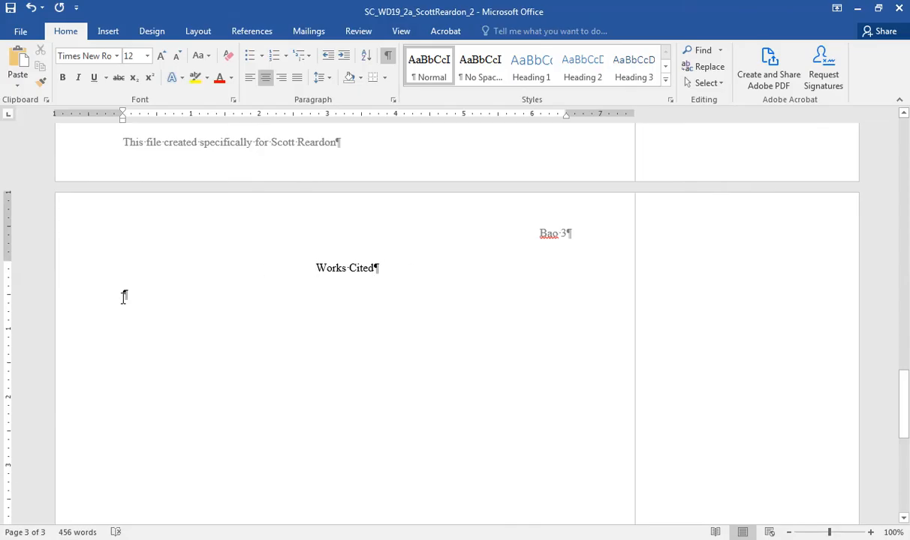
pyautogui.click(125, 296)
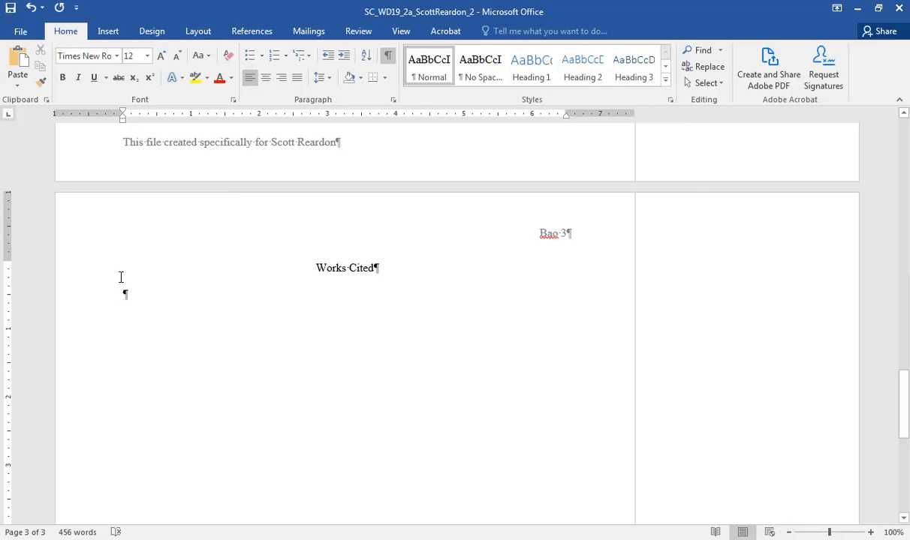
pyautogui.click(248, 35)
pyautogui.click(334, 81)
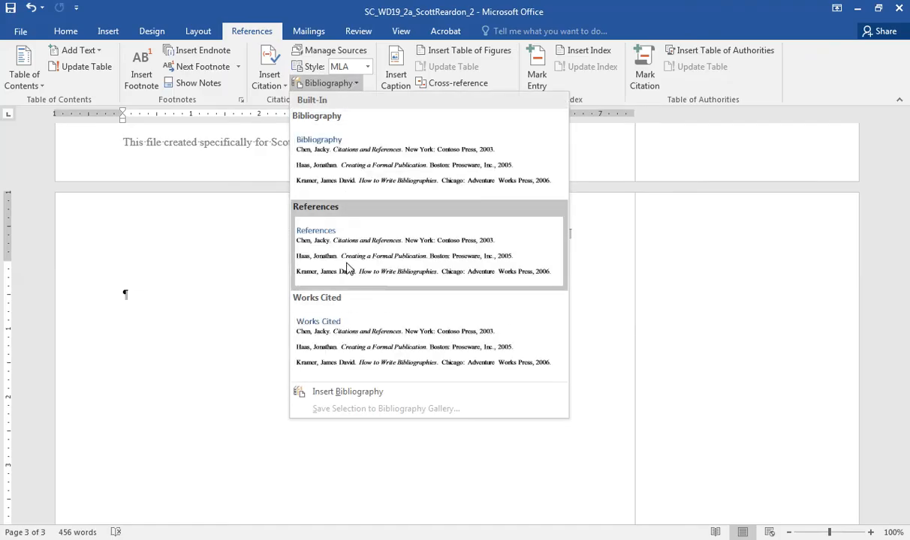
pyautogui.click(344, 392)
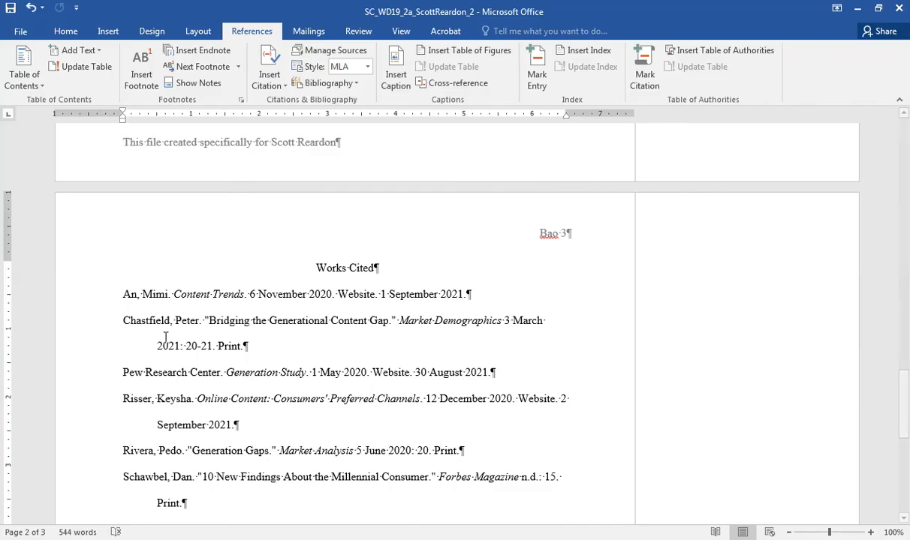
# Step: Edit the source "10 New Findings About the Millennial Consumer" in the document's source list, setting its year to 2020
pyautogui.click(338, 53)
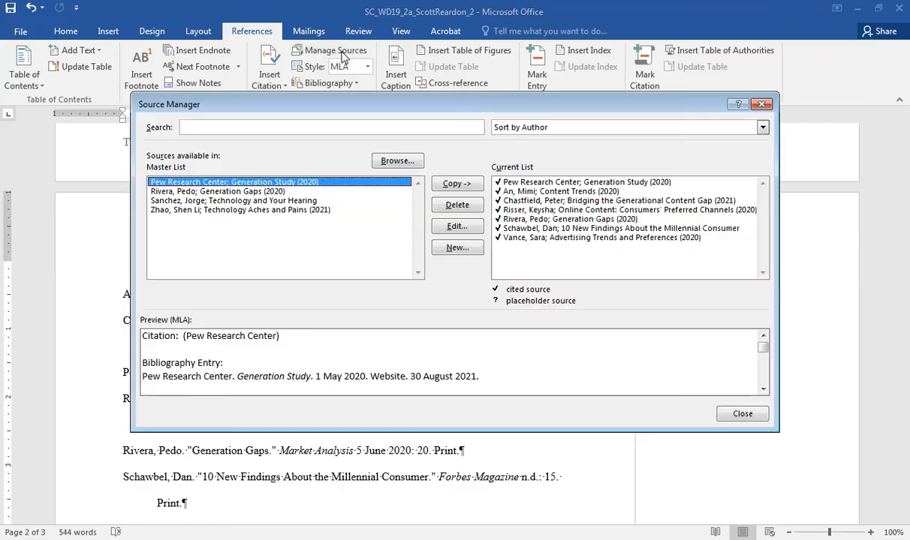
pyautogui.click(524, 229)
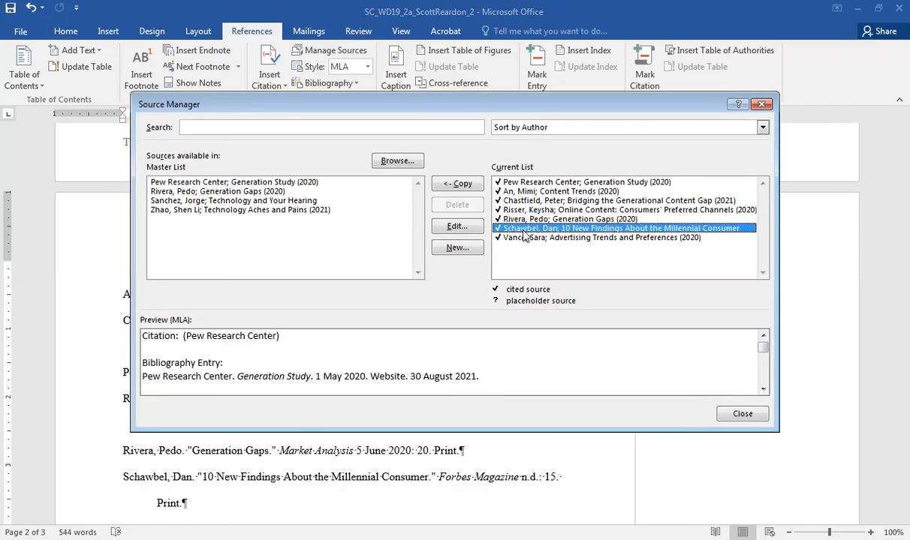
pyautogui.click(457, 227)
pyautogui.click(348, 263)
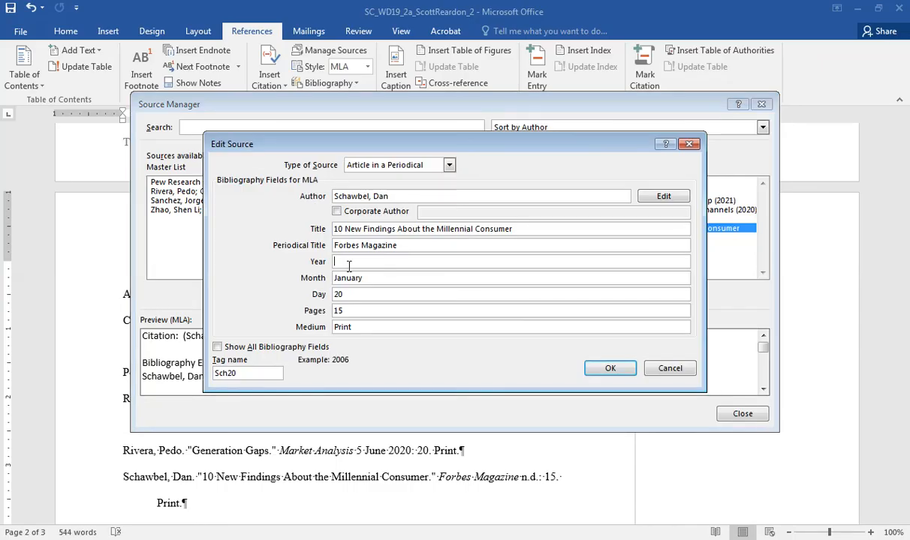
pyautogui.write('2020')
pyautogui.click(607, 369)
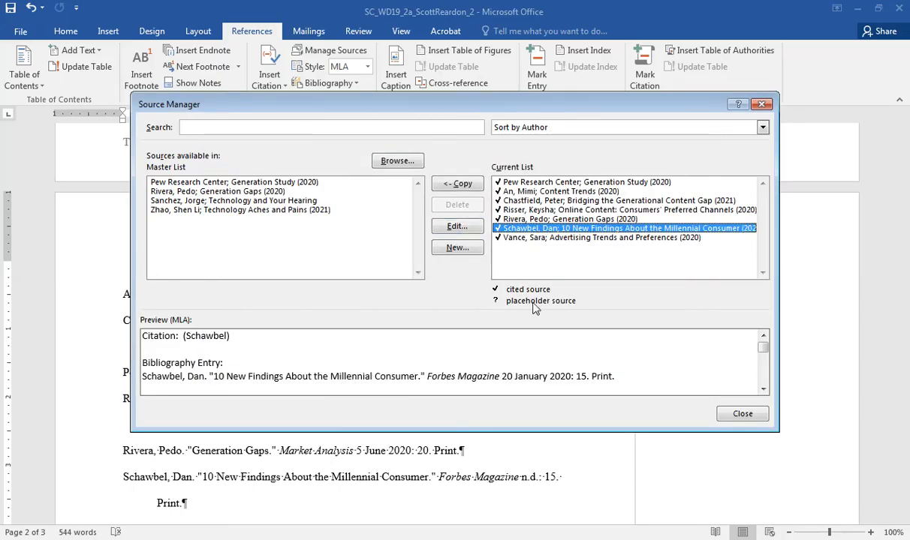
pyautogui.click(732, 414)
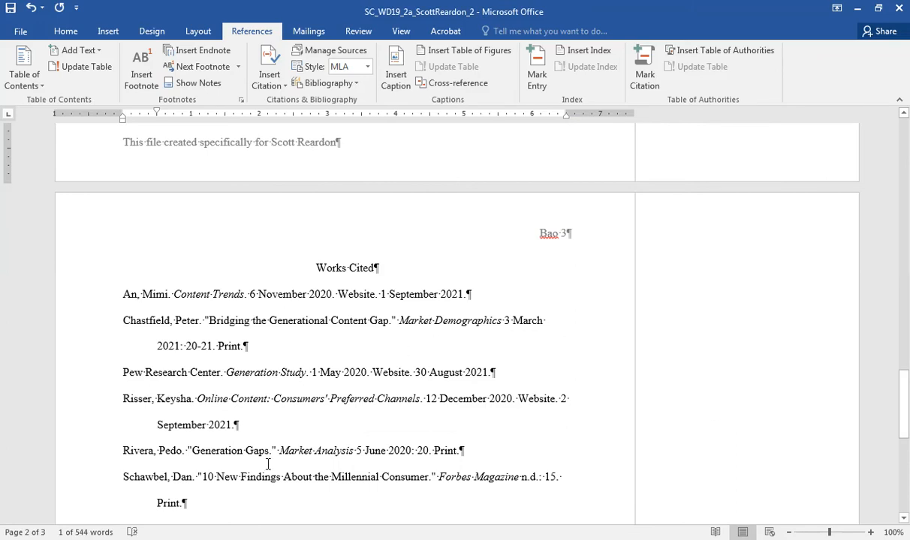
# Step: Update the bibliography field under Works Cited and check the entry for "10 New Findings About the Millennial Consumer"
pyautogui.click(251, 420)
pyautogui.rightClick(251, 420)
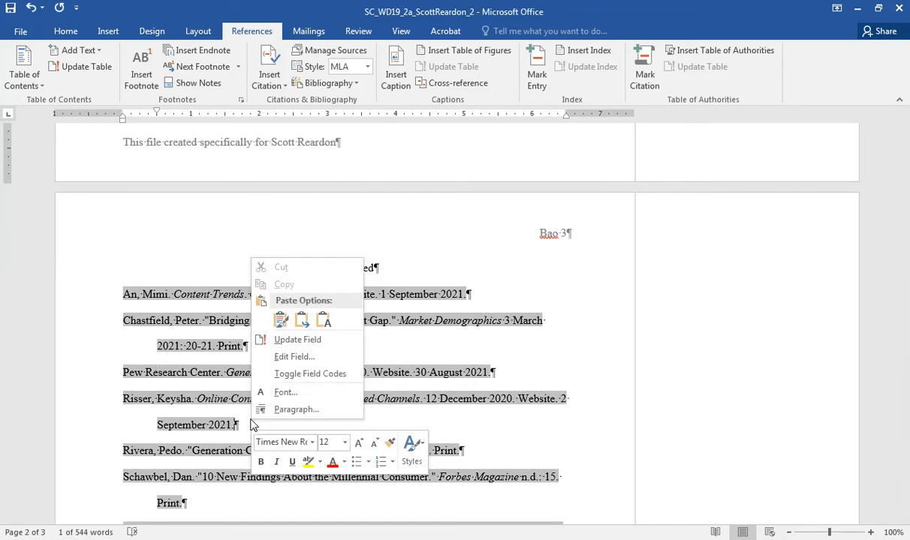
pyautogui.click(297, 340)
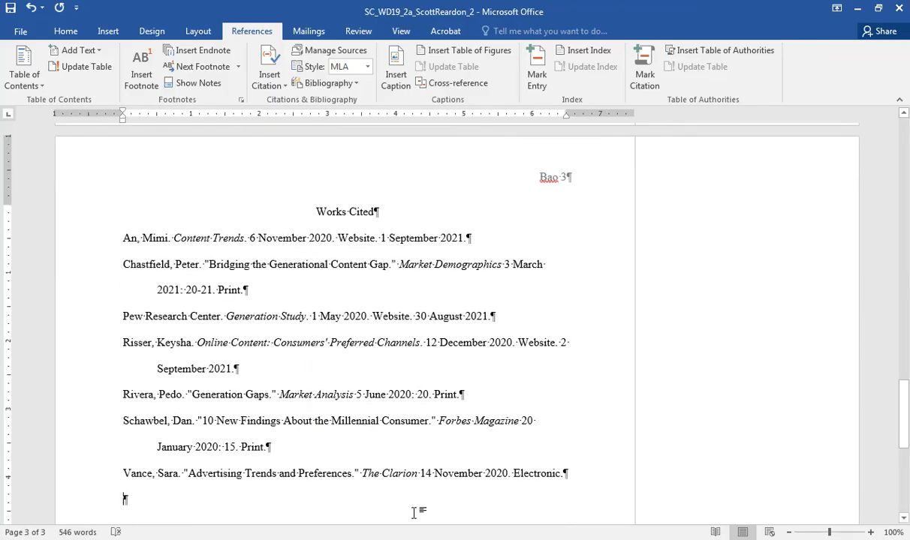
pyautogui.click(207, 448)
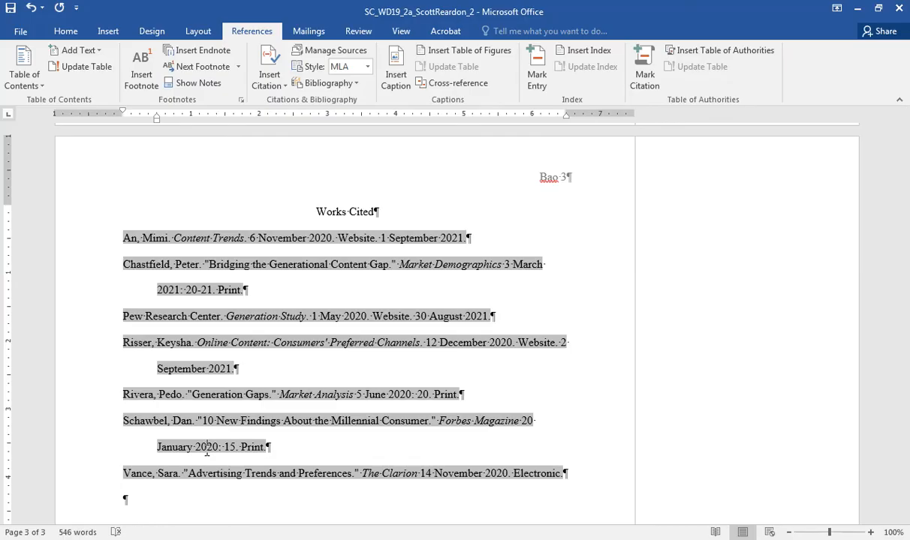
# Step: Spell-check the paper, changing "onlne" to "online" and ignoring all occurrences of the header surname, and save the document
pyautogui.click(358, 34)
pyautogui.click(9, 77)
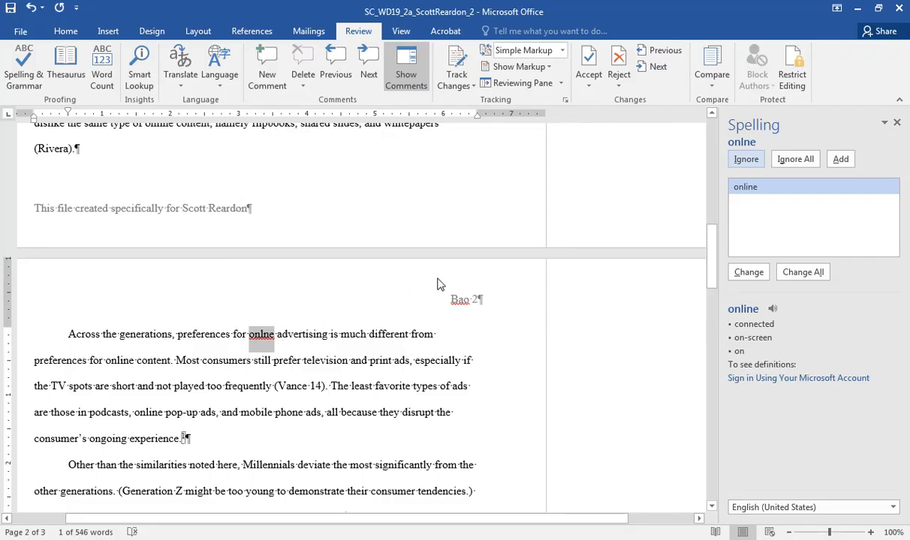
pyautogui.click(786, 193)
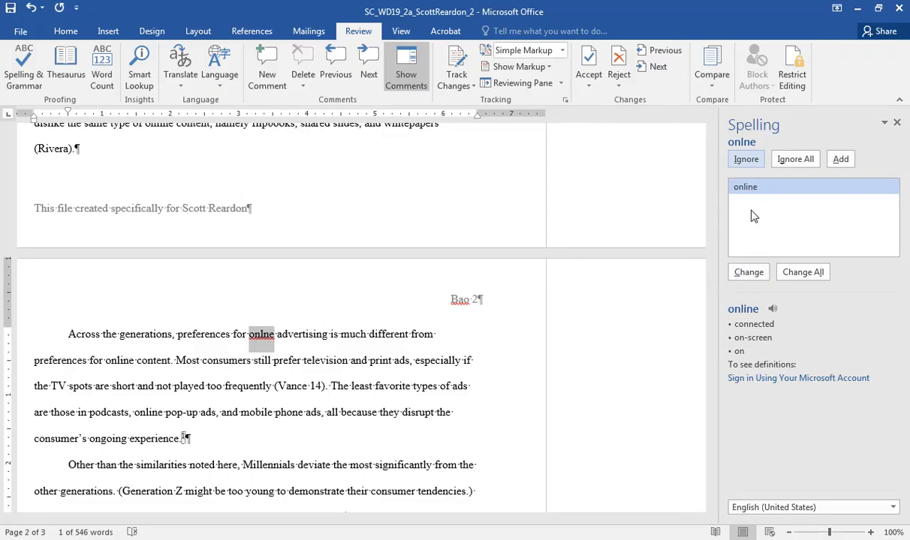
pyautogui.click(748, 273)
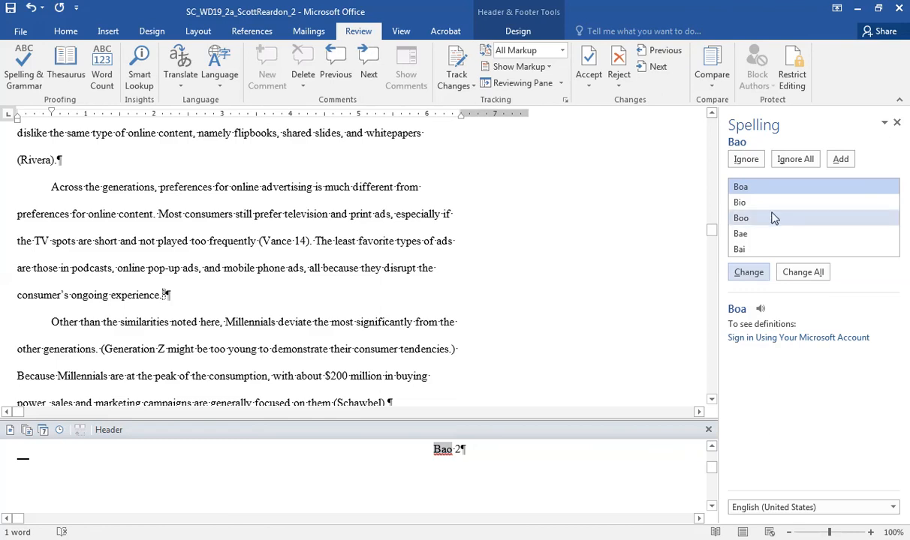
pyautogui.click(795, 159)
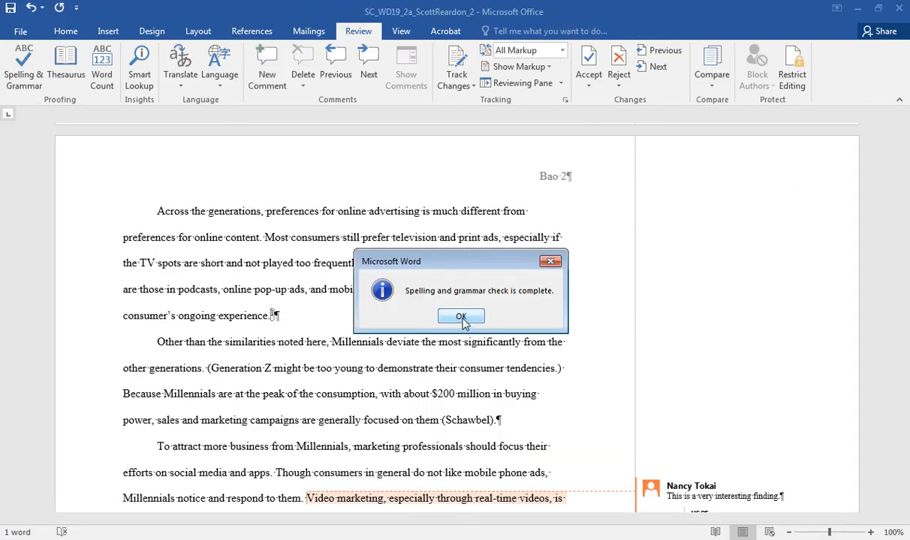
pyautogui.click(461, 316)
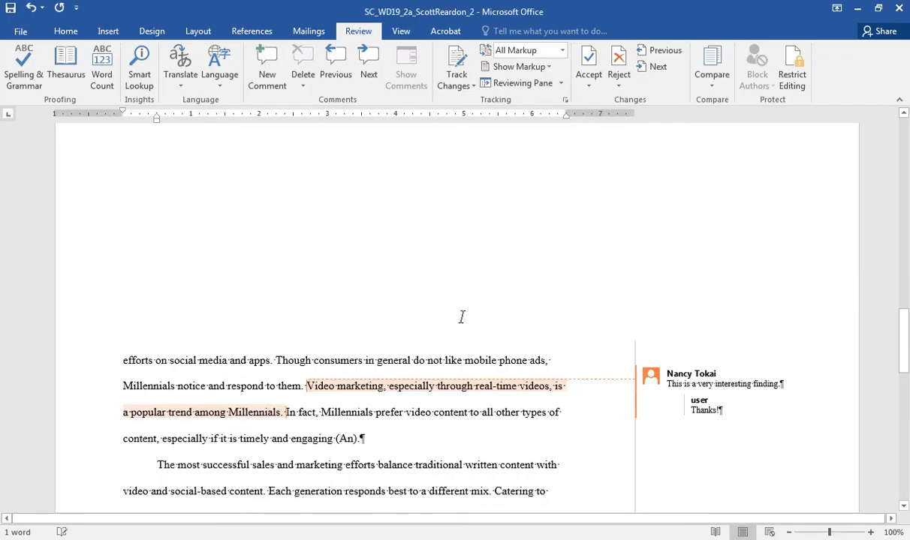
pyautogui.click(10, 9)
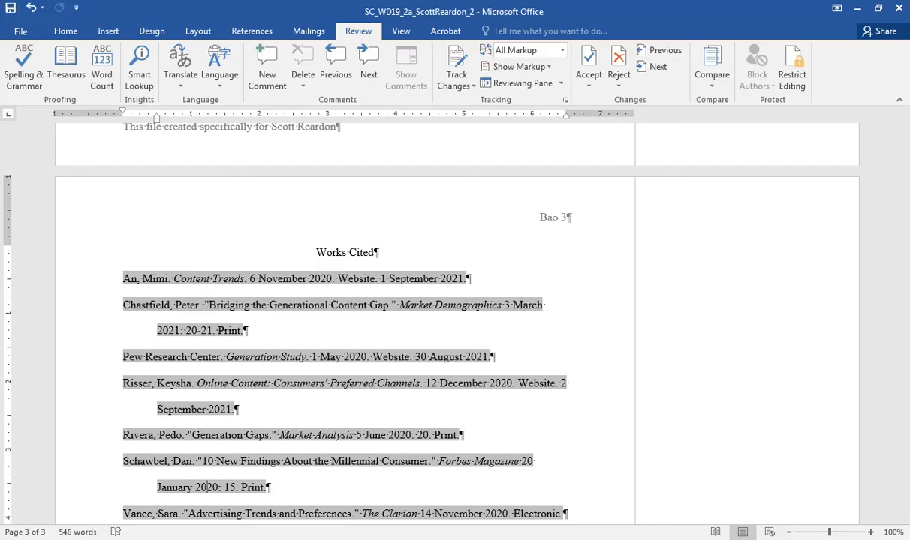
# Step: Switch to the SAM page in the browser, upload the completed SC_WD19_2a Word document from Documents, and submit it for grading
pyautogui.click(179, 497)
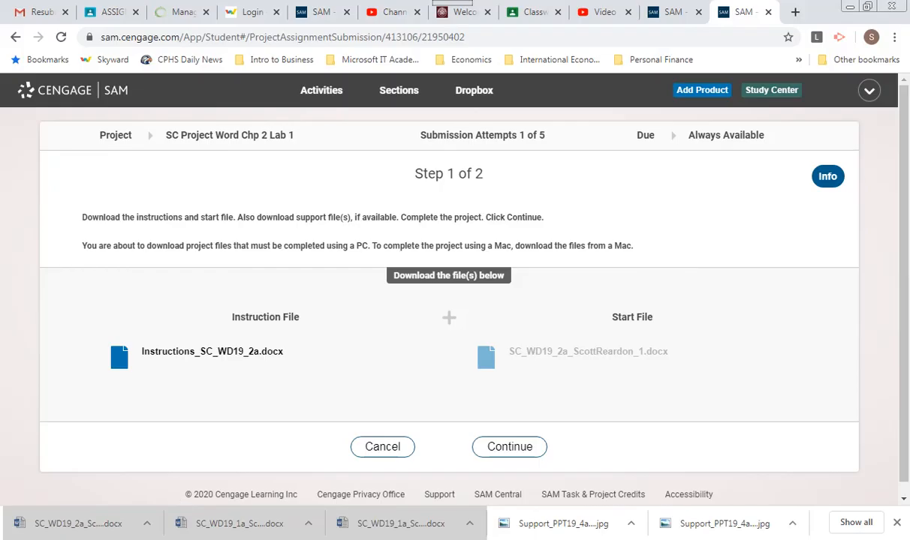
pyautogui.click(484, 449)
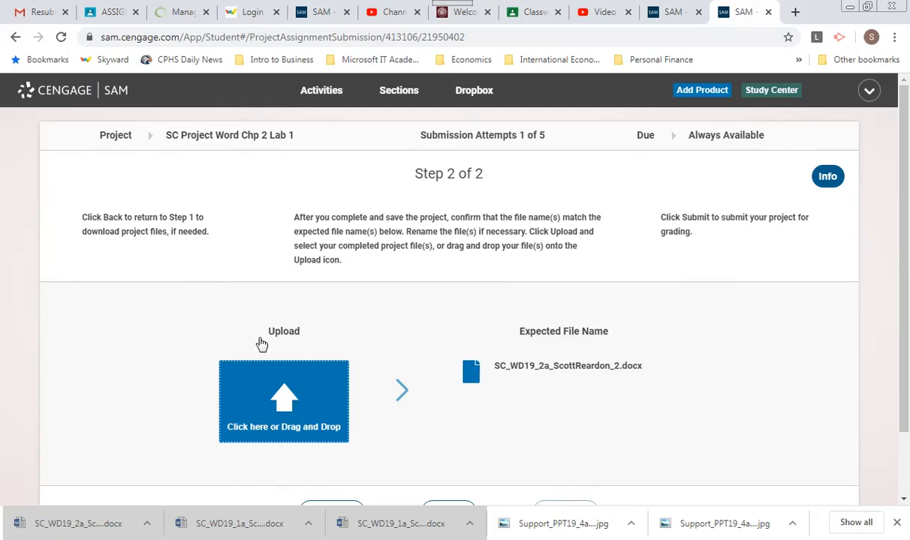
pyautogui.click(265, 405)
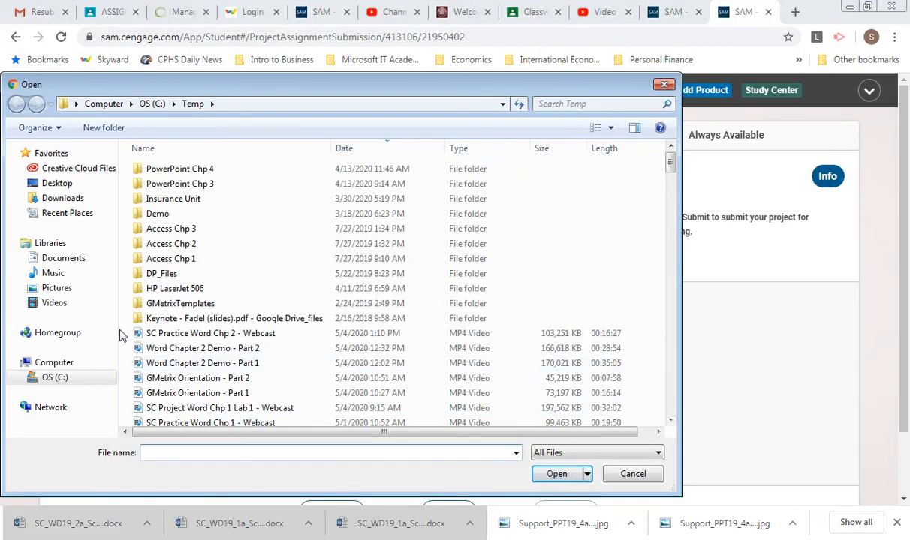
pyautogui.click(64, 258)
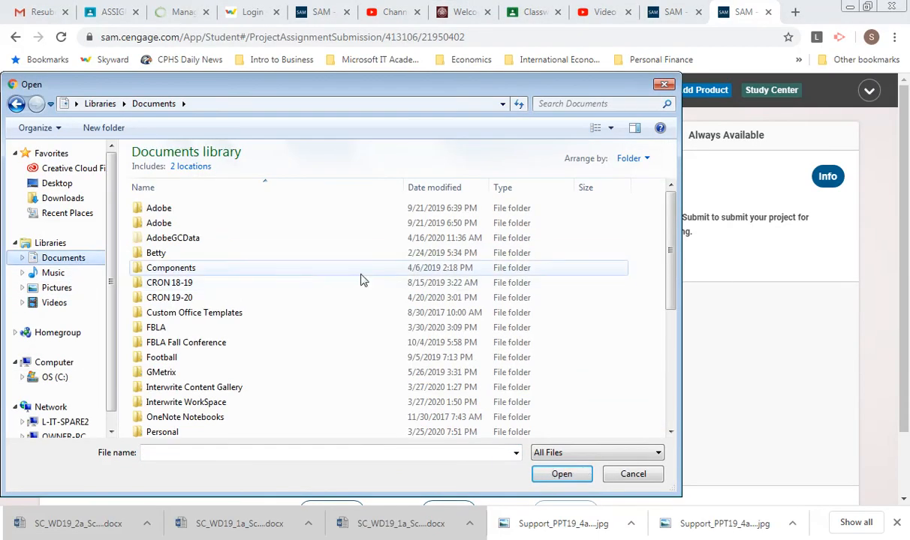
pyautogui.scroll(-5, 538, 281)
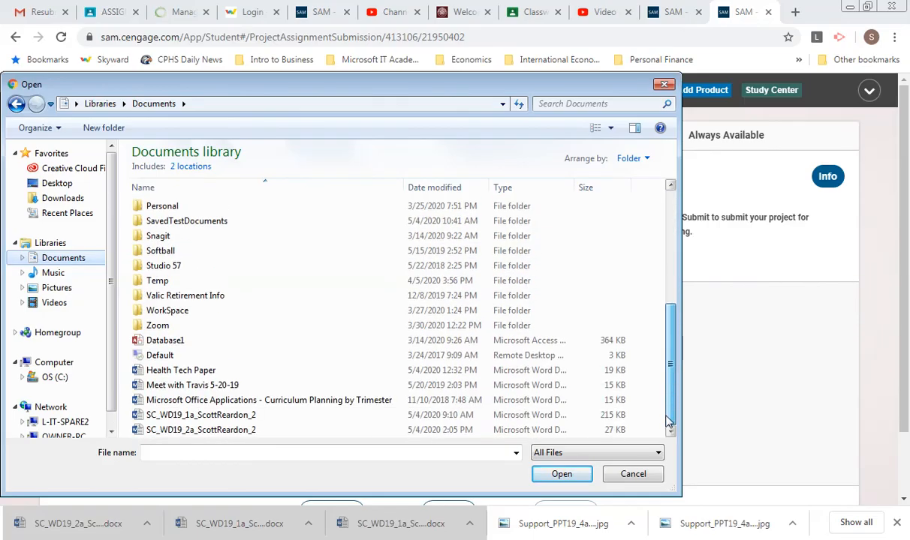
pyautogui.click(263, 430)
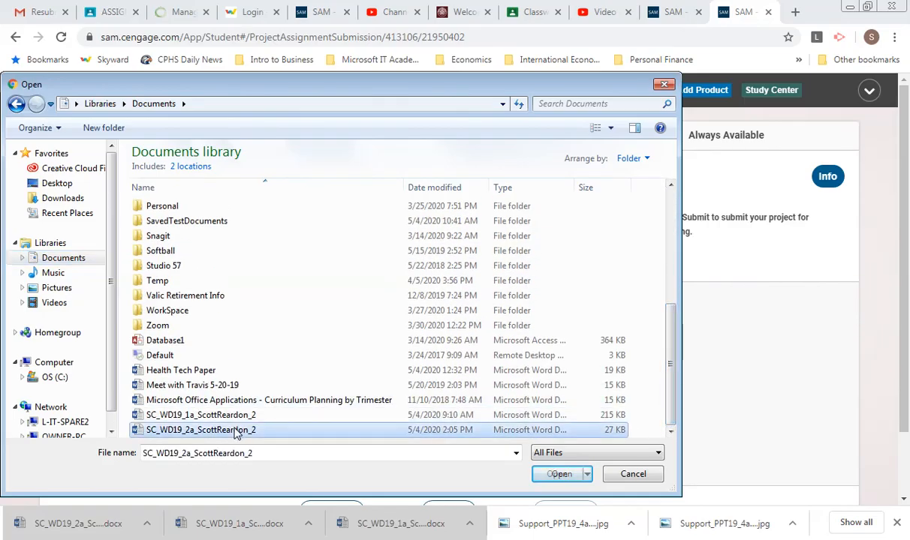
pyautogui.click(554, 474)
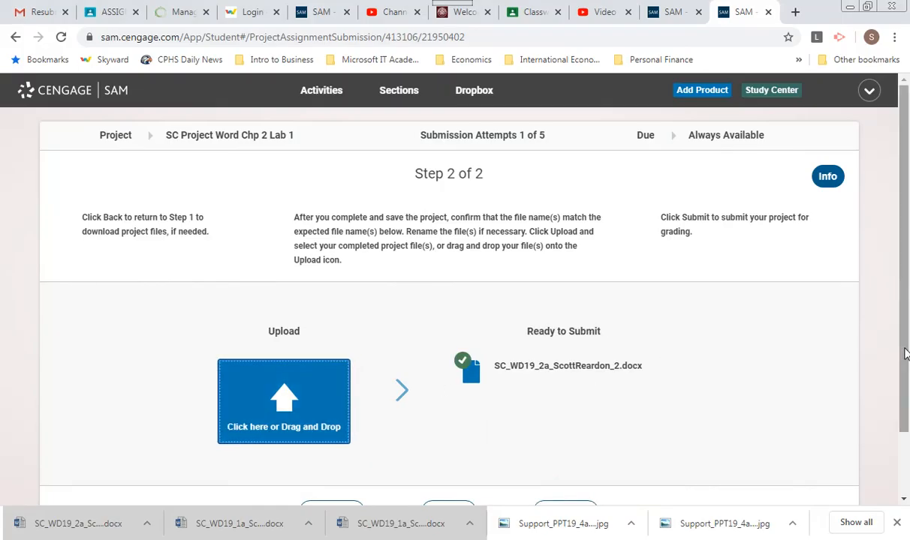
pyautogui.scroll(-1, 863, 345)
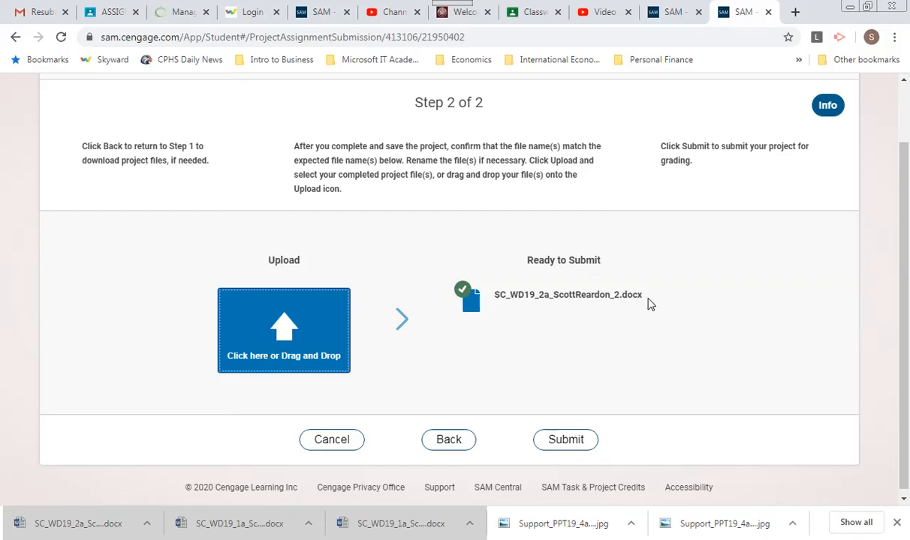
pyautogui.click(564, 443)
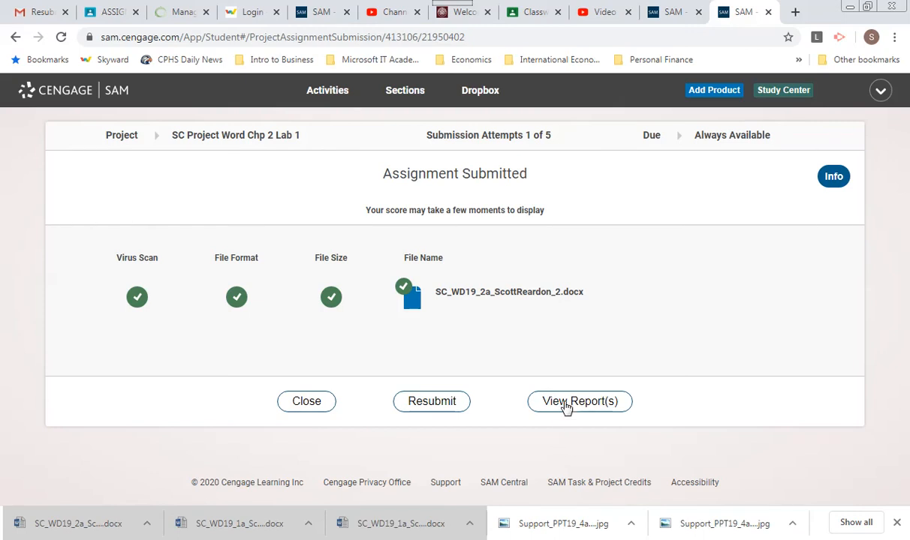
# Step: Open the graded submission report in Word, enable editing, and examine the scores and feedback for each task
pyautogui.click(566, 406)
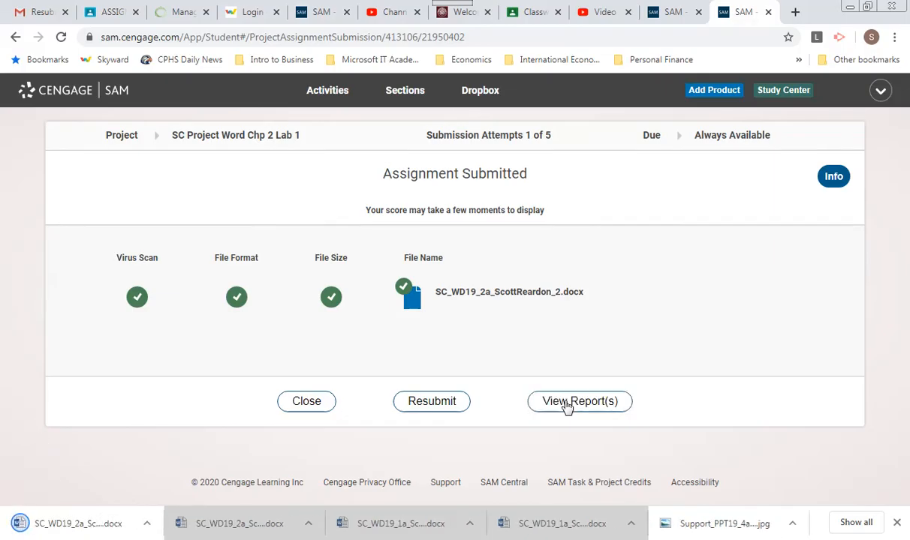
pyautogui.click(64, 512)
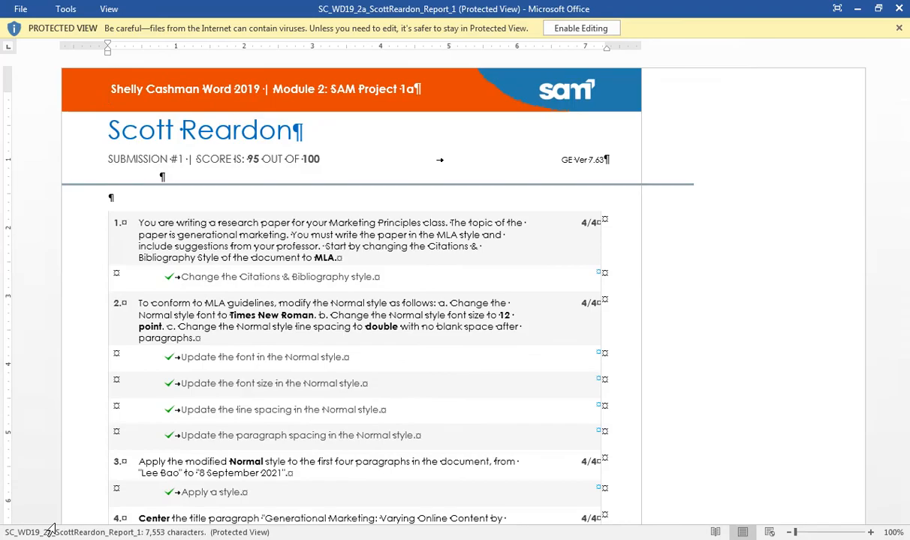
pyautogui.click(600, 29)
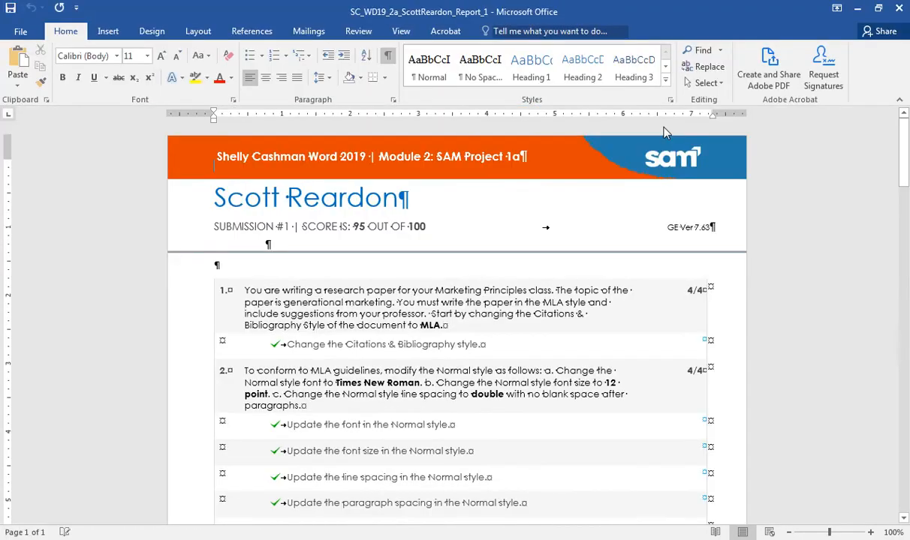
pyautogui.moveTo(904, 143); pyautogui.dragTo(905, 225)
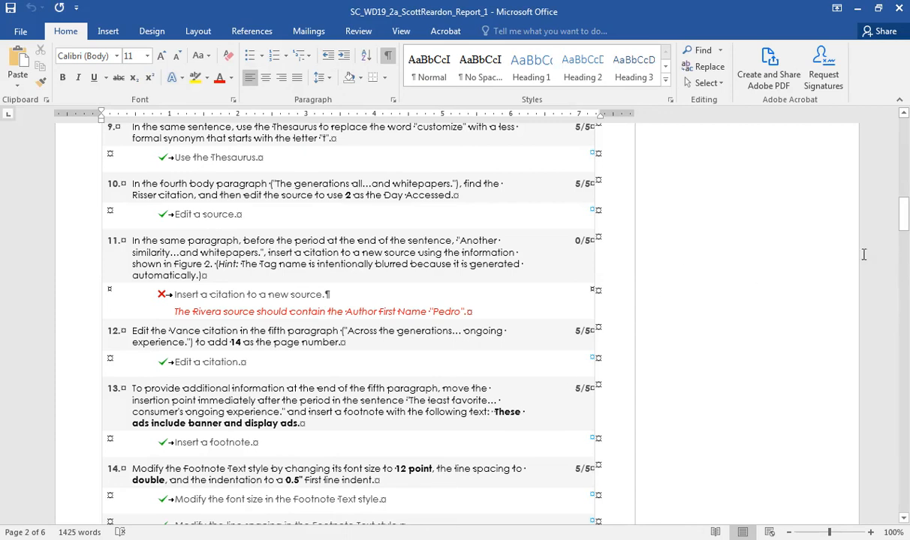
pyautogui.moveTo(903, 216)
pyautogui.mouseDown()
pyautogui.moveTo(900, 388)
pyautogui.moveTo(901, 225)
pyautogui.mouseUp()
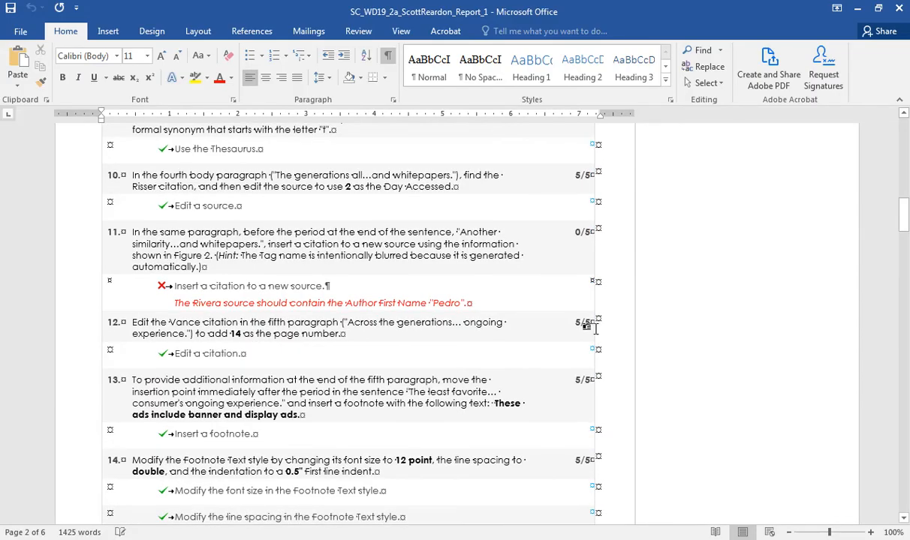
# Step: Switch to the SC_WD19_2a paper and correct the author's first name in the "Generation Gaps" source as the report specifies, updating both source lists
pyautogui.click(327, 539)
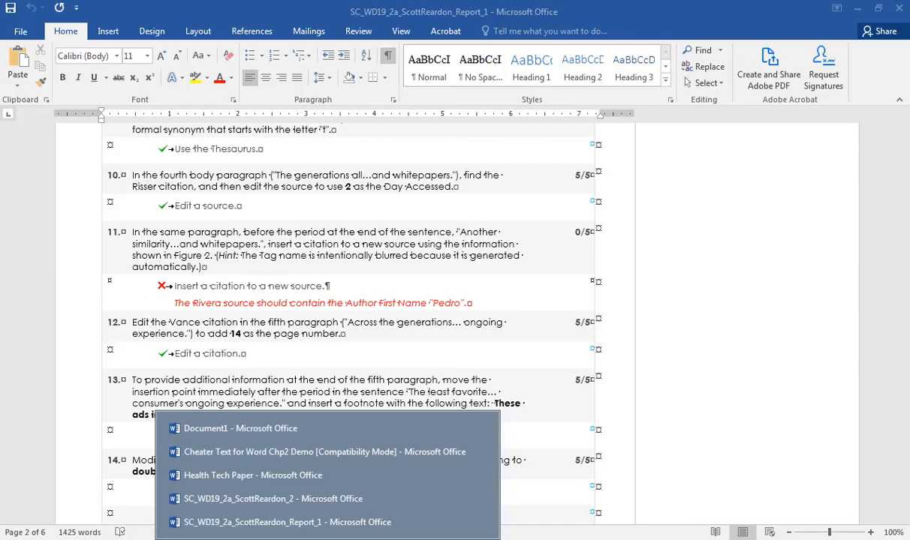
pyautogui.click(316, 499)
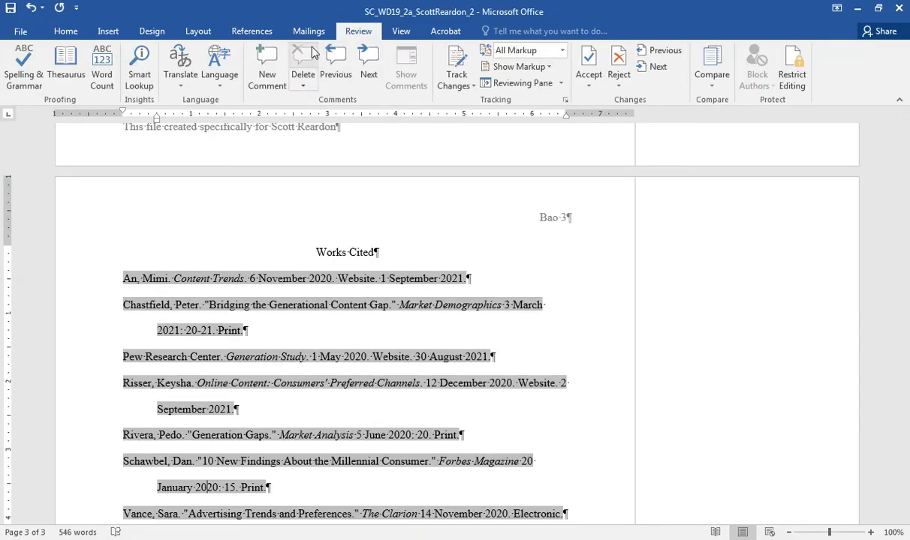
pyautogui.click(260, 37)
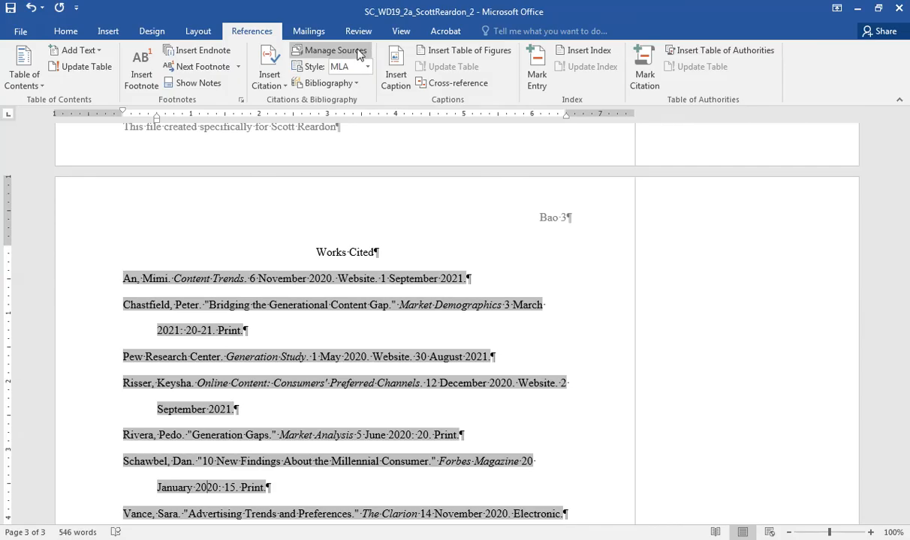
pyautogui.click(331, 50)
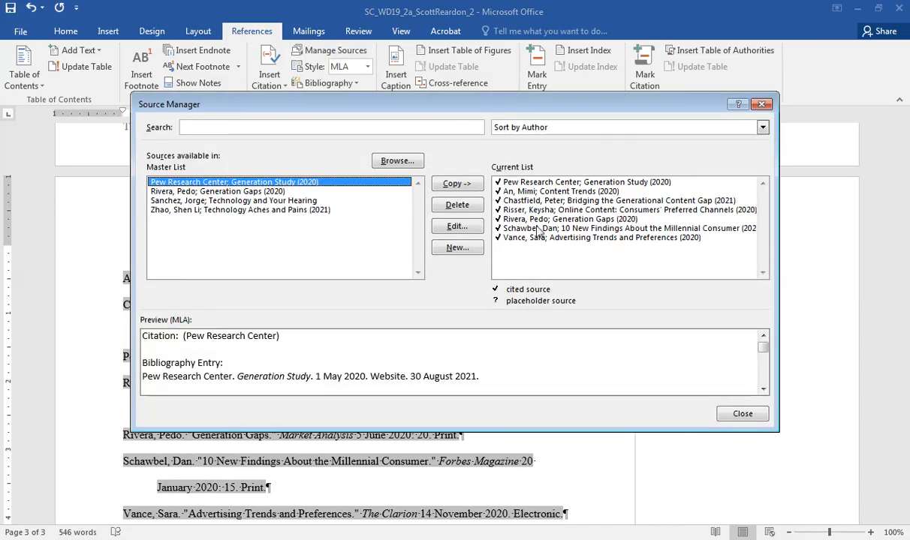
pyautogui.click(536, 221)
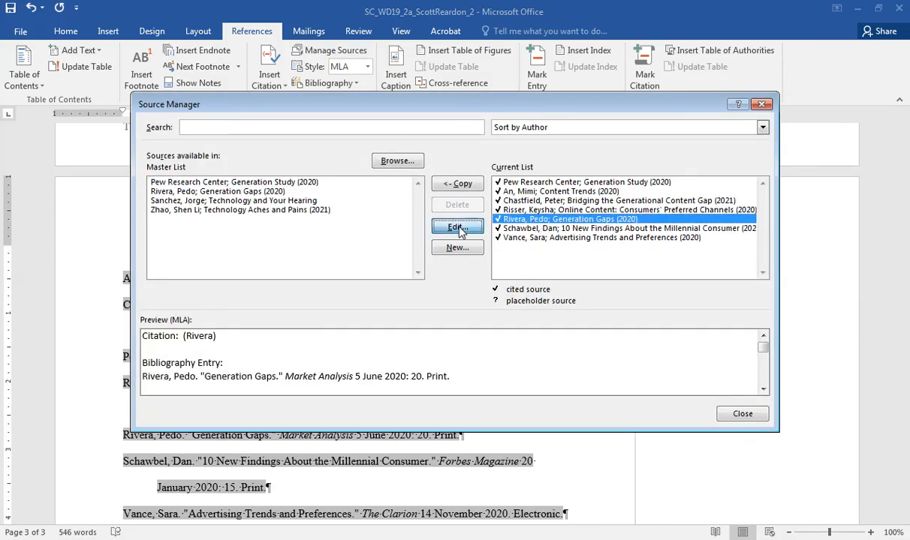
pyautogui.click(457, 226)
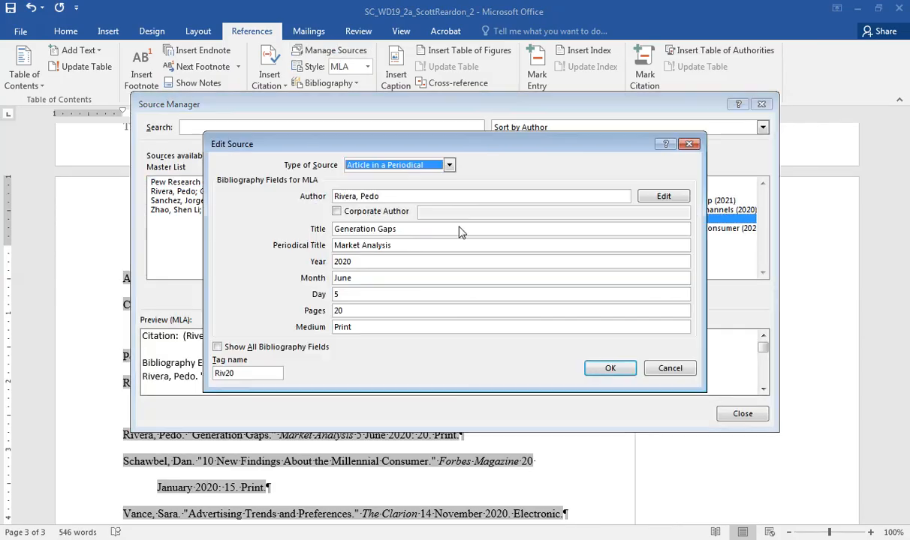
pyautogui.click(375, 197)
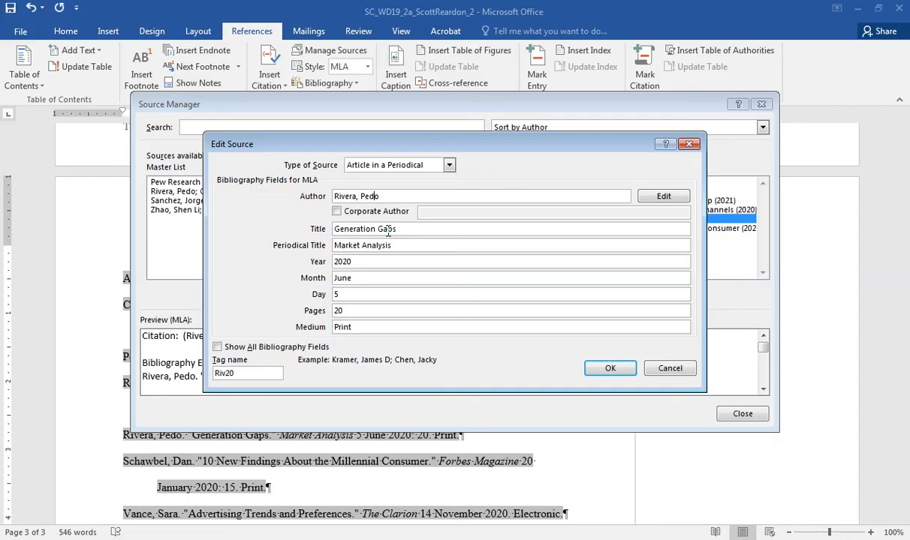
pyautogui.write('r')
pyautogui.click(604, 367)
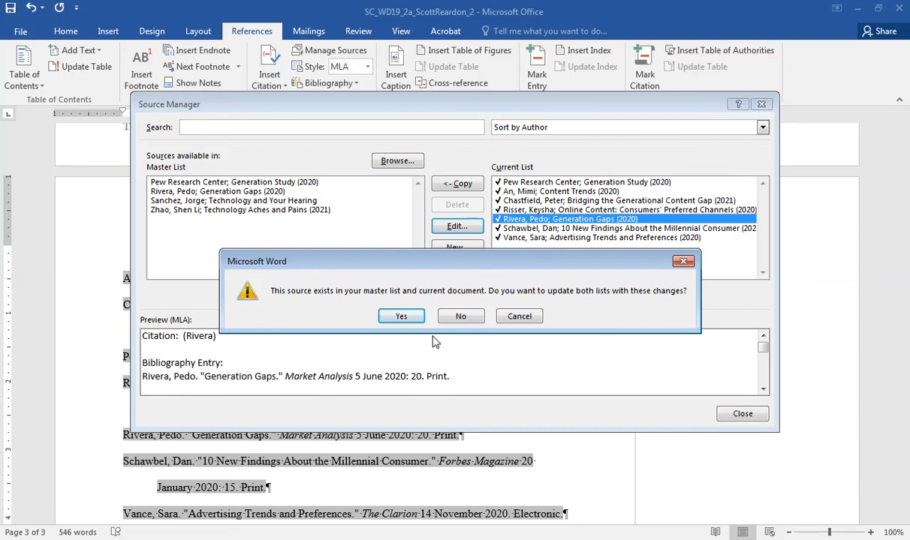
pyautogui.click(400, 317)
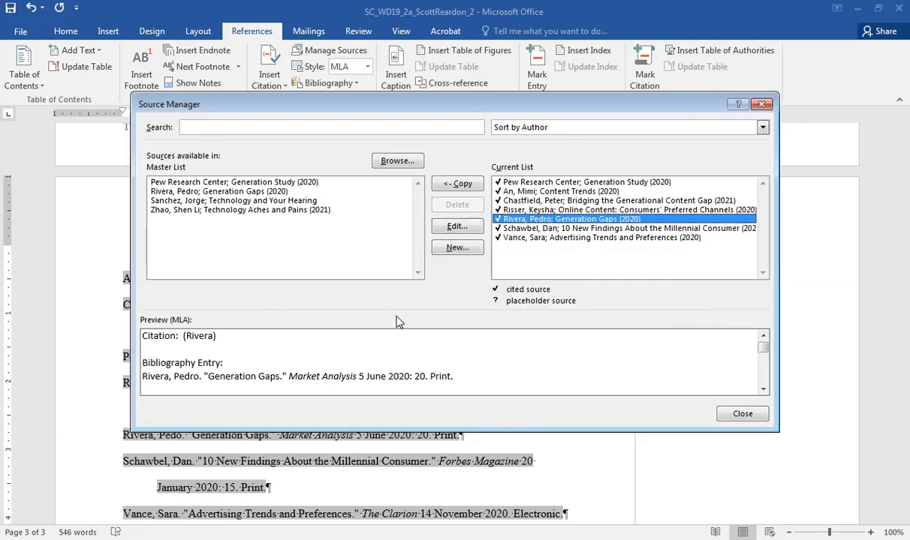
pyautogui.click(740, 415)
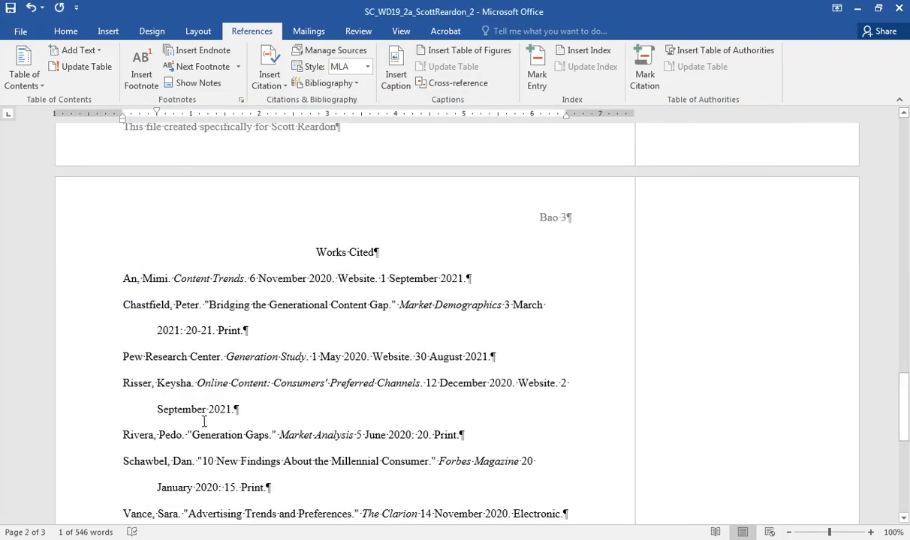
# Step: Update the bibliography field under Works Cited to reflect the corrected source, and save the paper
pyautogui.rightClick(195, 382)
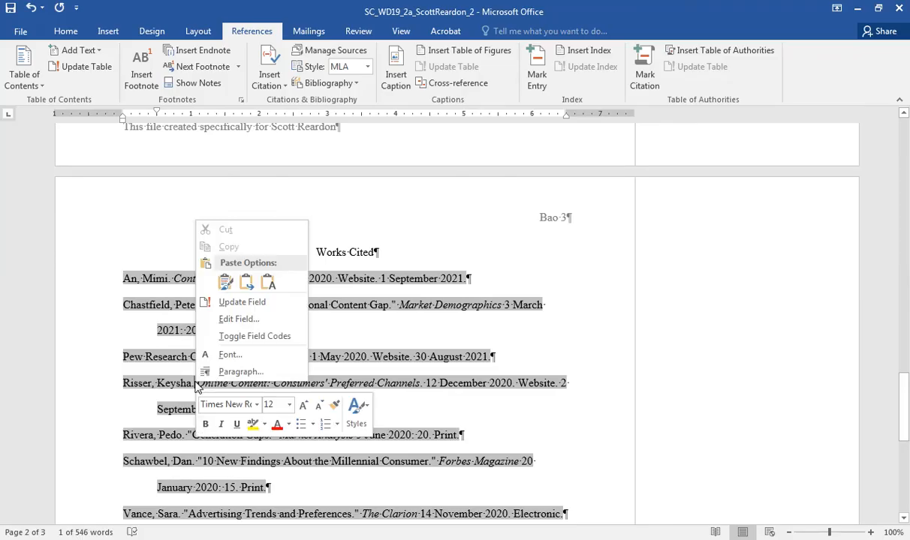
pyautogui.click(227, 302)
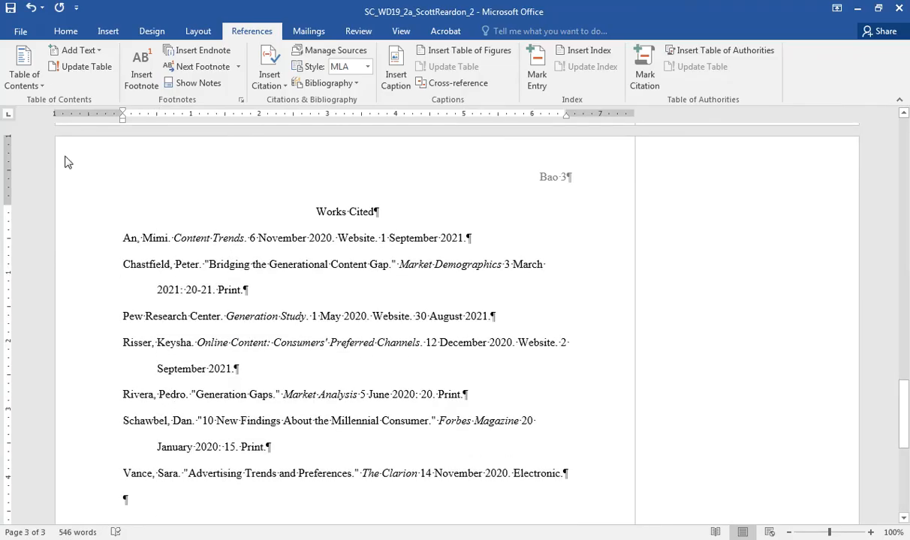
pyautogui.click(11, 8)
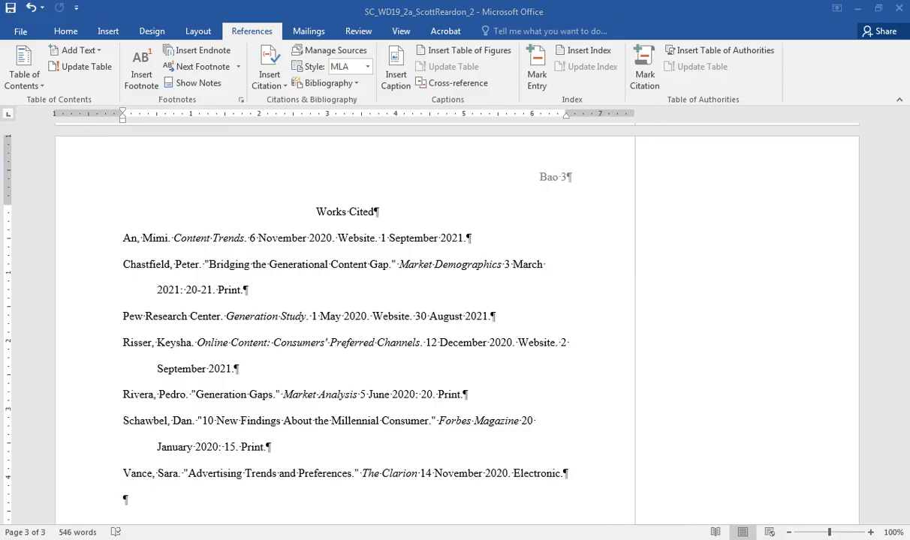
# Step: Switch to the SAM page in the browser, start a resubmission, upload the corrected SC_WD19_2a document from Documents, and submit it for grading
pyautogui.click(177, 469)
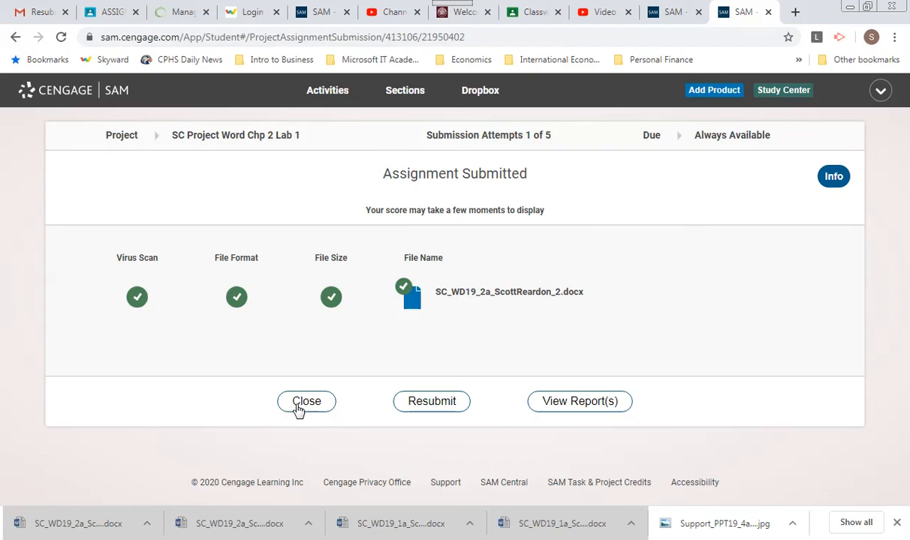
pyautogui.click(439, 405)
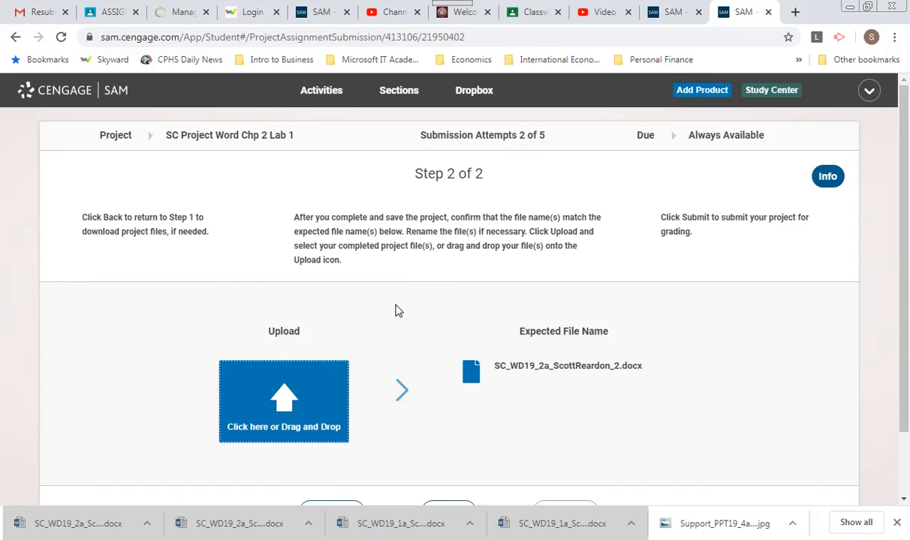
pyautogui.click(286, 403)
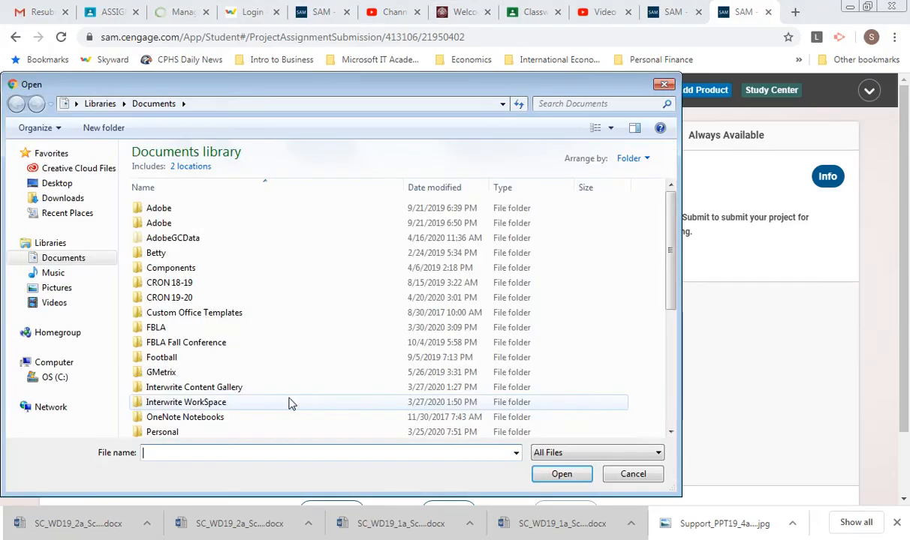
pyautogui.moveTo(672, 255); pyautogui.dragTo(670, 379)
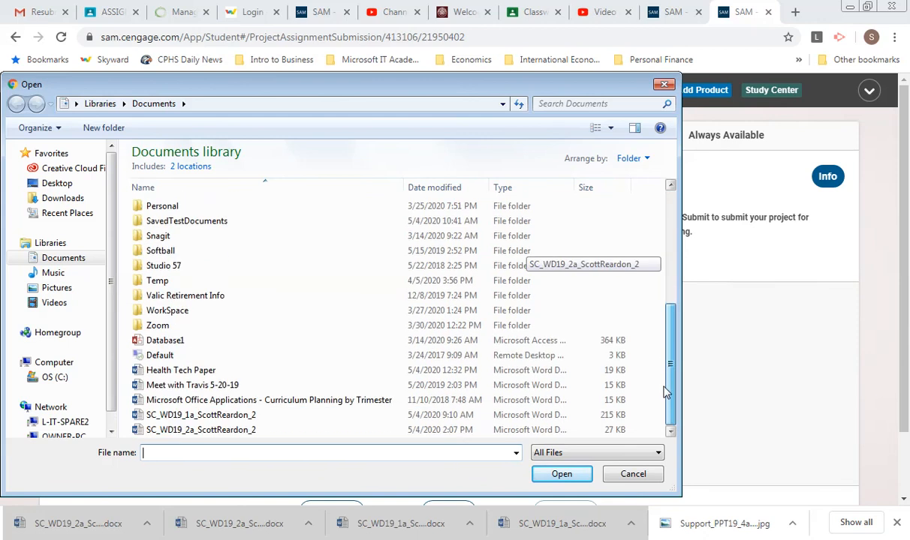
pyautogui.click(259, 430)
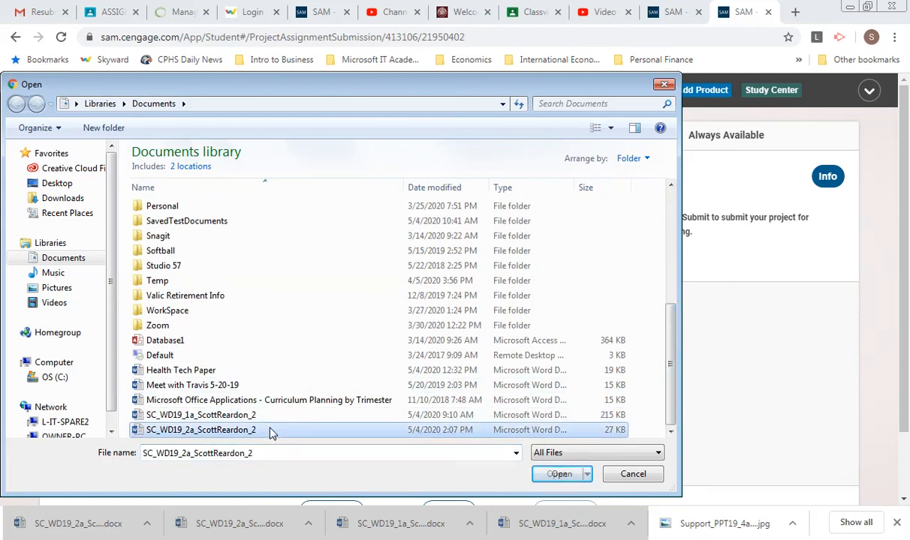
pyautogui.click(556, 475)
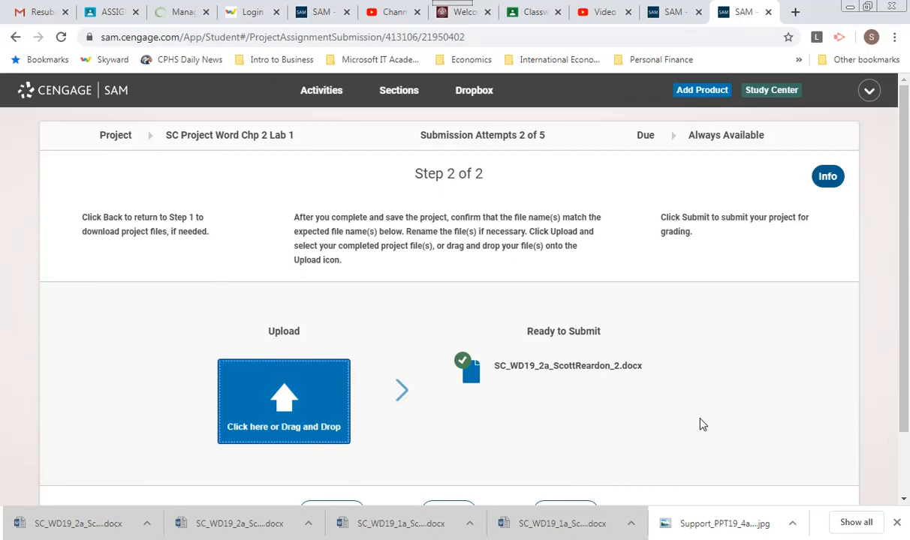
pyautogui.scroll(-1, 841, 397)
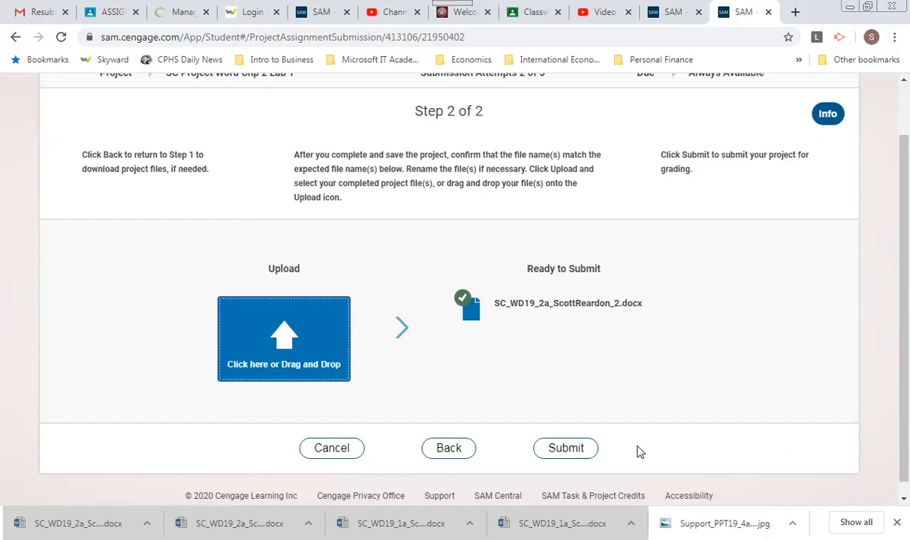
pyautogui.click(566, 450)
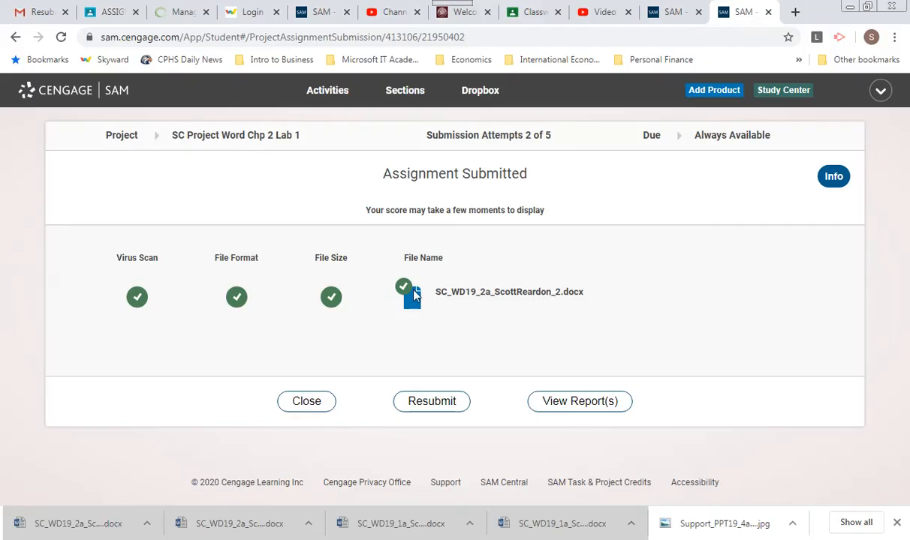
# Step: Download the graded report for the second submission attempt and open it in Word
pyautogui.click(577, 403)
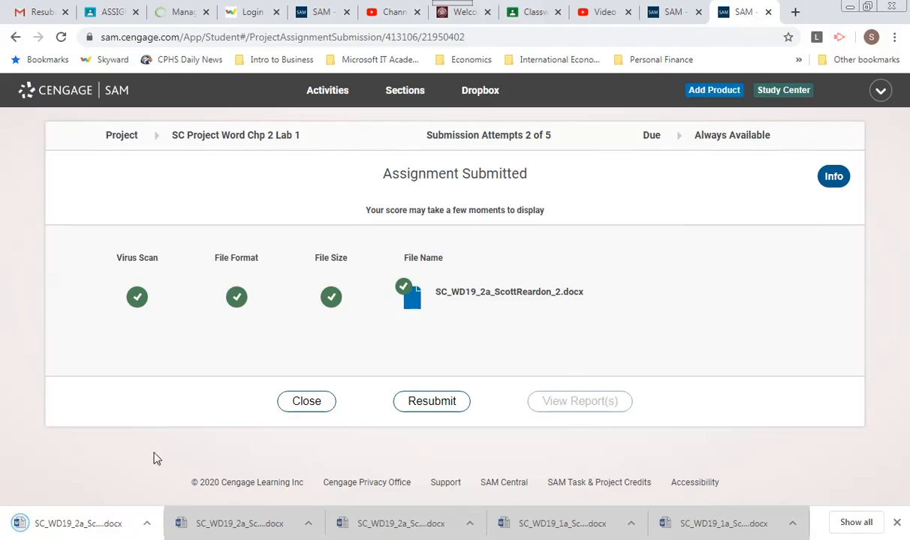
pyautogui.click(66, 528)
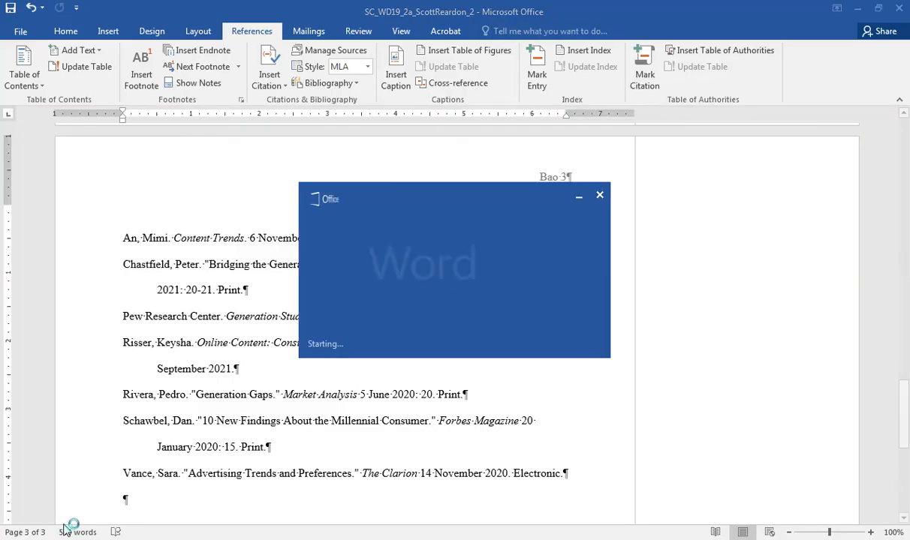